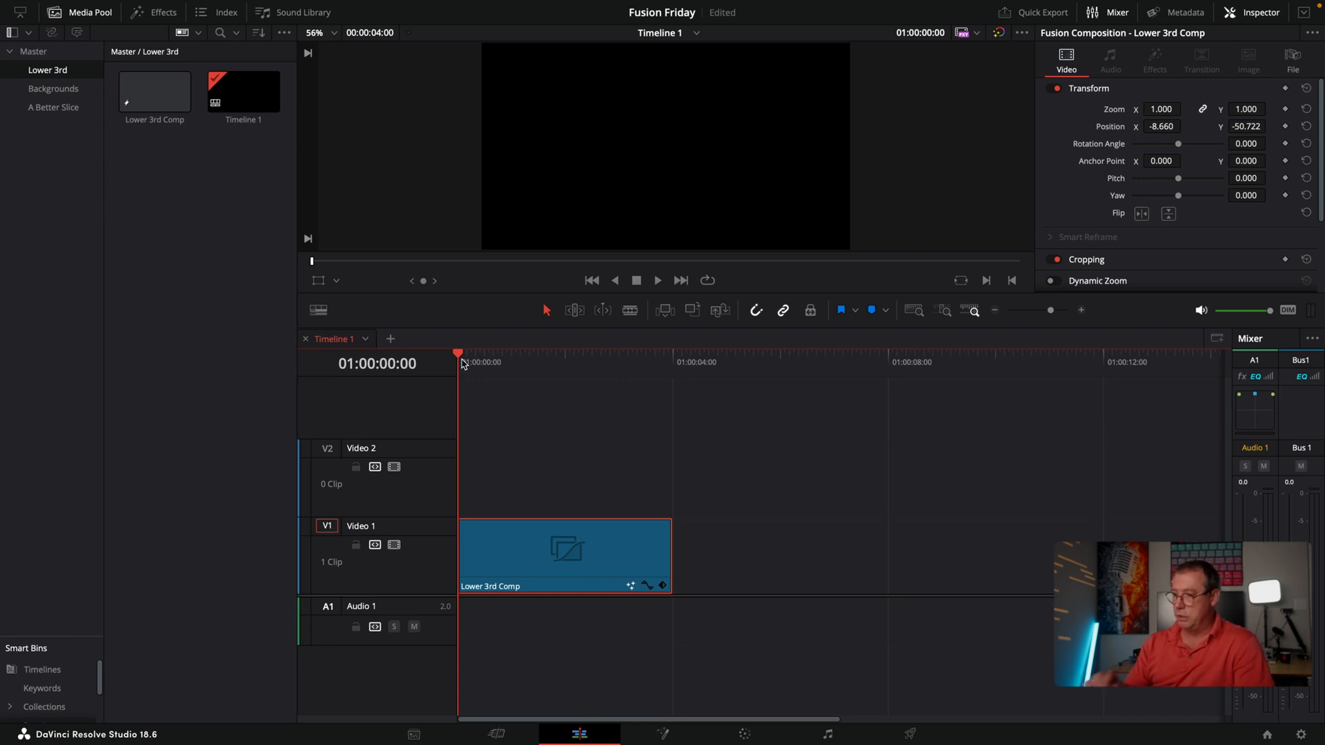
Preview the existing Lower 3rd Comp clip and create a new Fusion composition named My Lower 3rd in the Lower 3rd bin.
{"action": "key", "text": "space"}
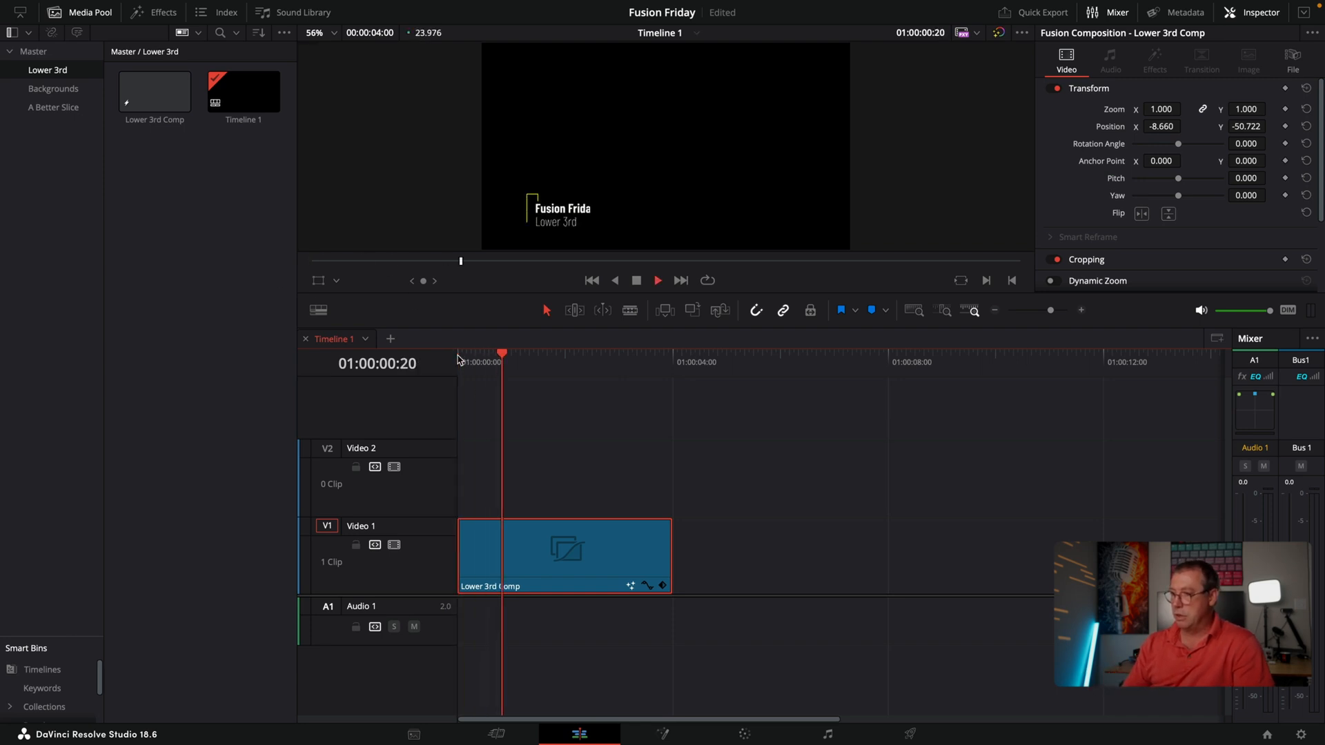
{"action": "key", "text": "space"}
{"action": "right_click", "coordinate": [163, 176]}
{"action": "left_click", "coordinate": [230, 235]}
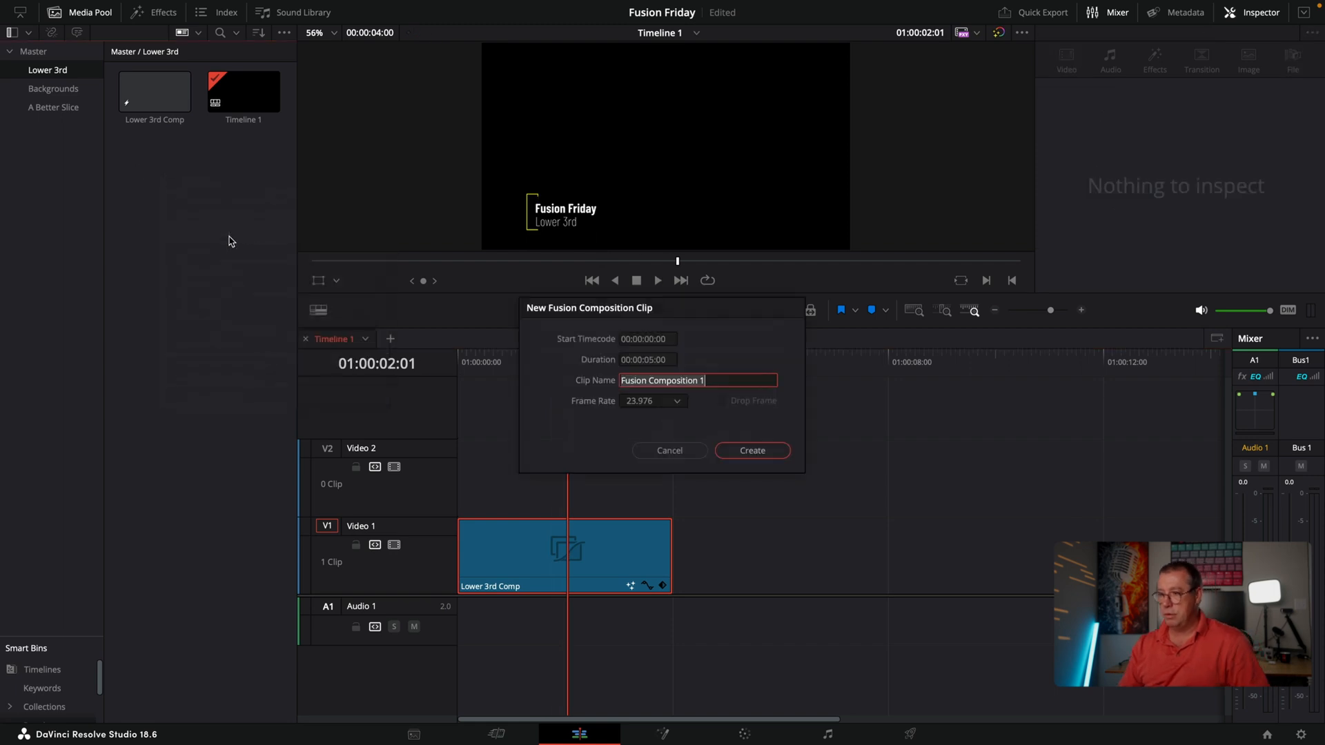
{"action": "type", "text": "My Lo"}
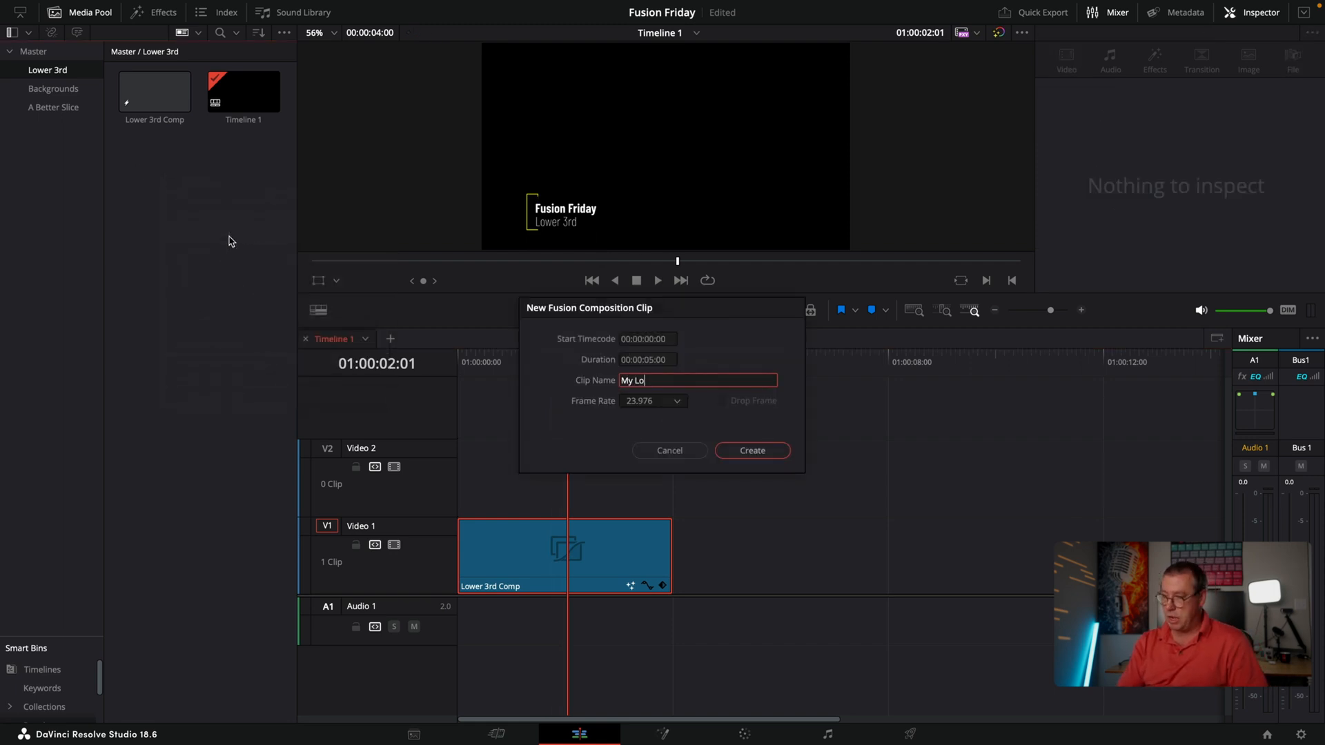
{"action": "type", "text": "wer 3rd"}
{"action": "key", "text": "Return"}
Place My Lower 3rd on Video 1 after the existing clip and open it on the Fusion page.
{"action": "left_click_drag", "start_coordinate": [241, 94], "coordinate": [753, 587]}
{"action": "left_click", "coordinate": [887, 364]}
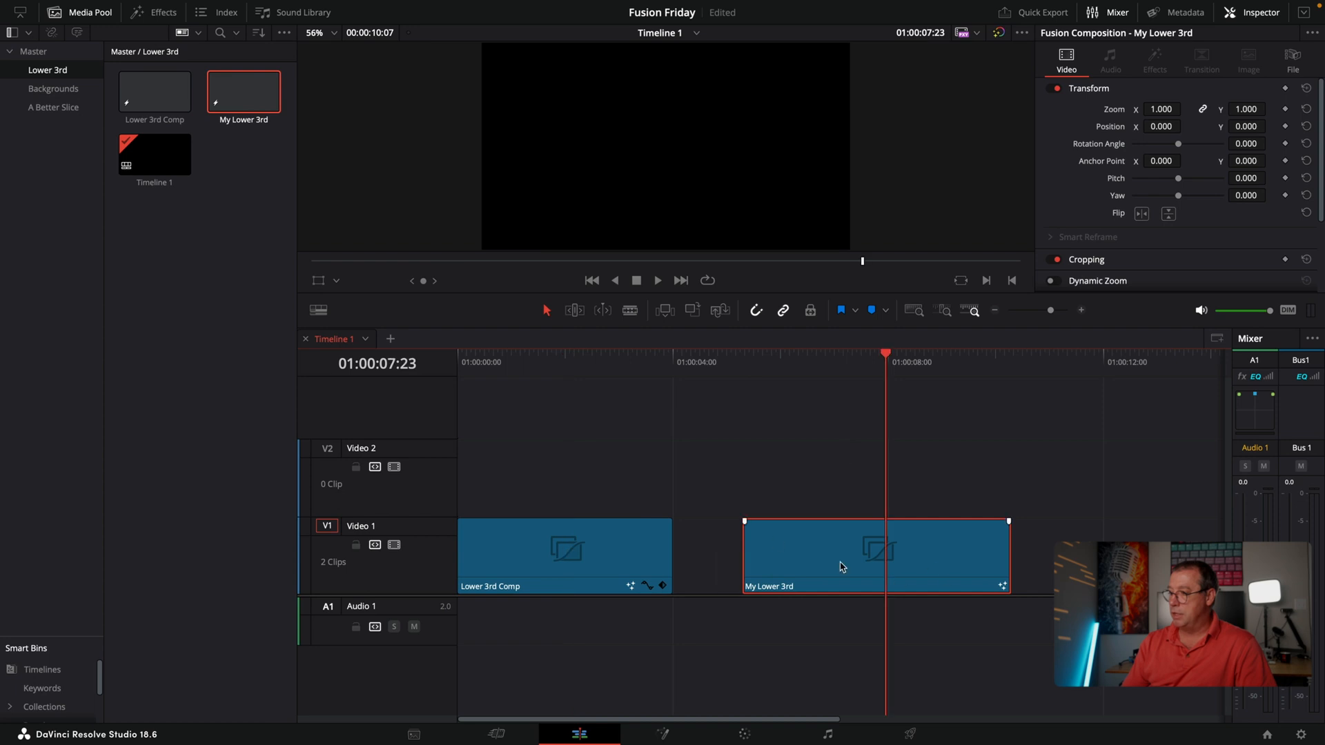
{"action": "left_click", "coordinate": [661, 735]}
Move the MediaOut1 node away to free working space and enlarge the node editor area.
{"action": "left_click_drag", "start_coordinate": [504, 588], "coordinate": [791, 583]}
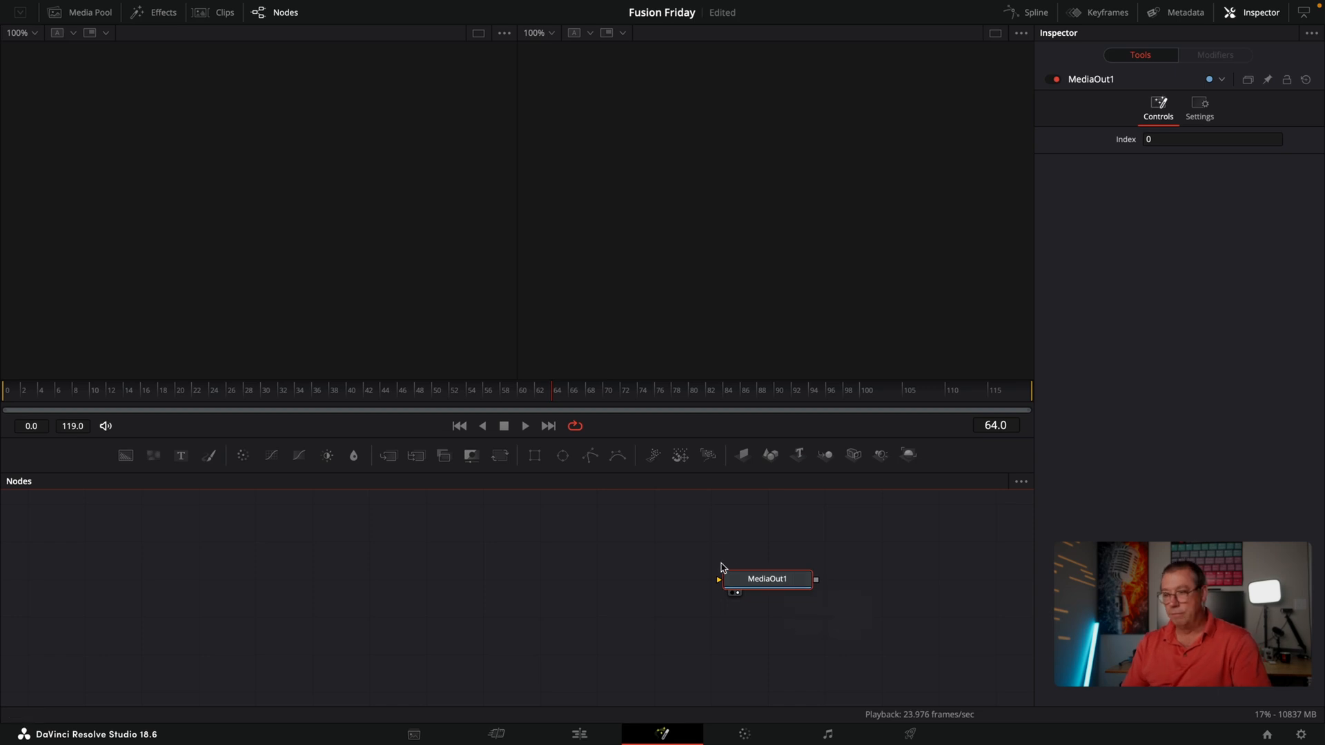
{"action": "left_click_drag", "start_coordinate": [758, 473], "coordinate": [765, 414]}
{"action": "left_click_drag", "start_coordinate": [775, 528], "coordinate": [799, 565]}
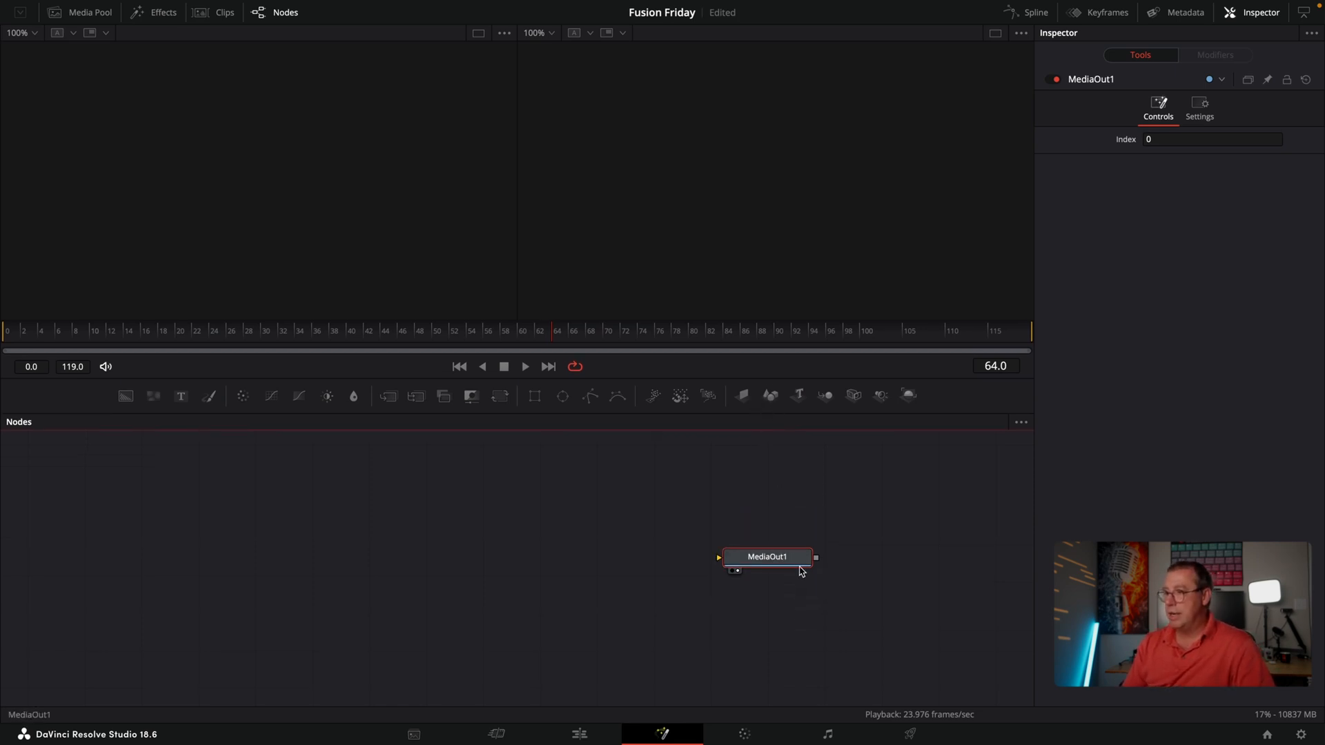
Add two Text+ nodes, merge Text1 over Text2, and show the merge in the first viewer.
{"action": "left_click_drag", "start_coordinate": [183, 399], "coordinate": [334, 464]}
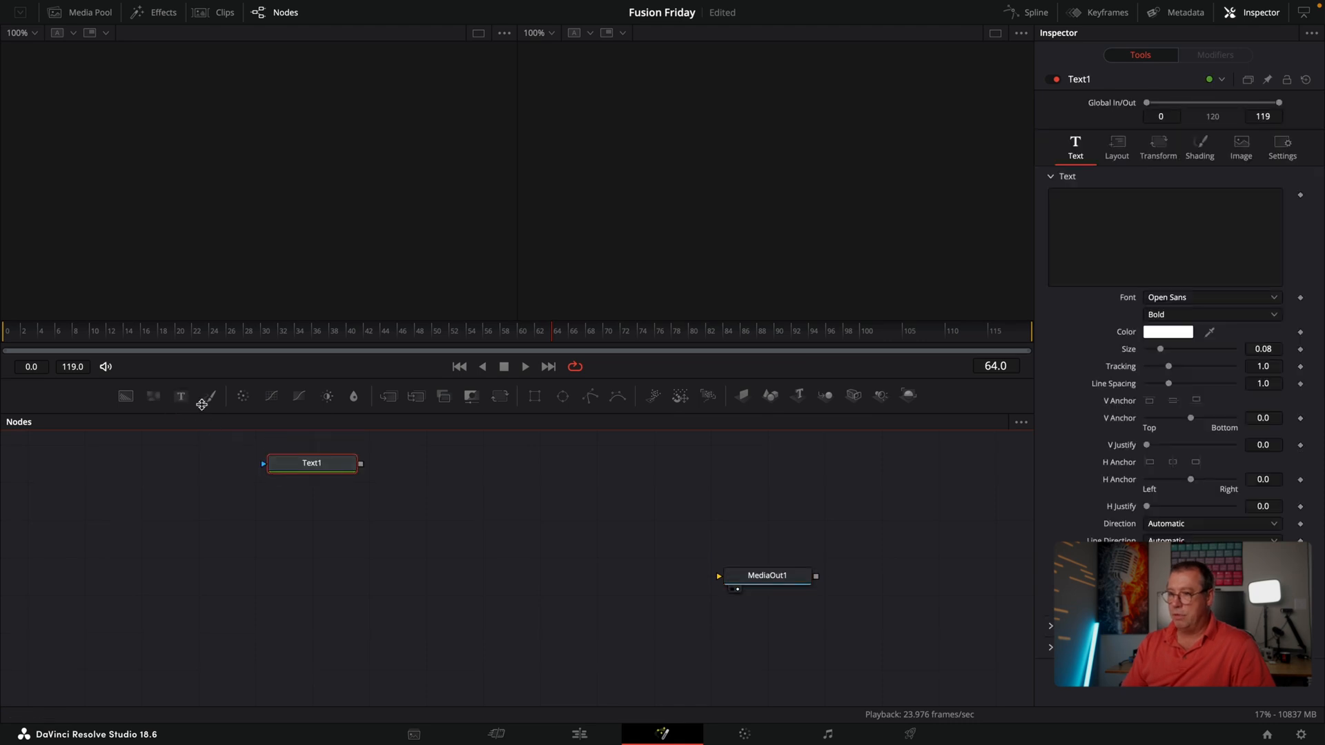
{"action": "left_click_drag", "start_coordinate": [183, 400], "coordinate": [299, 512]}
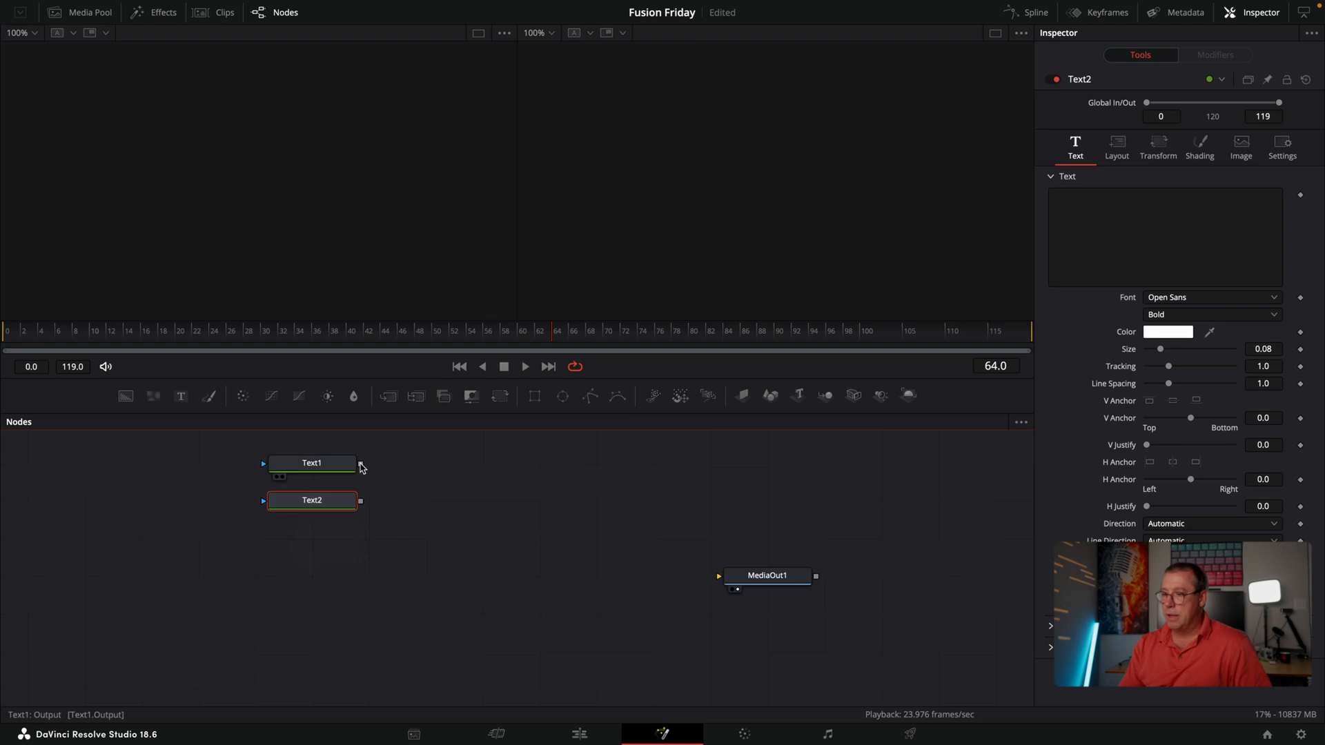
{"action": "left_click_drag", "start_coordinate": [360, 465], "coordinate": [360, 500]}
{"action": "key", "text": "1"}
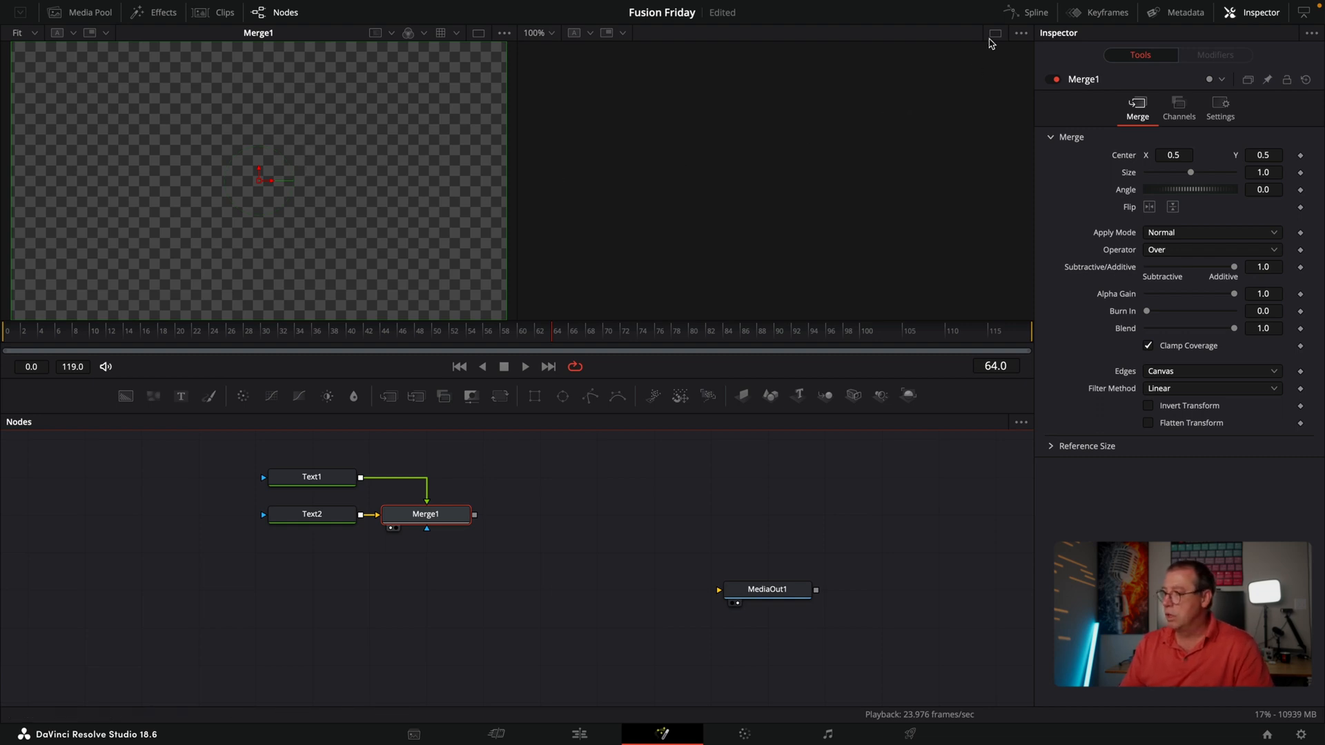
{"action": "left_click", "coordinate": [995, 35]}
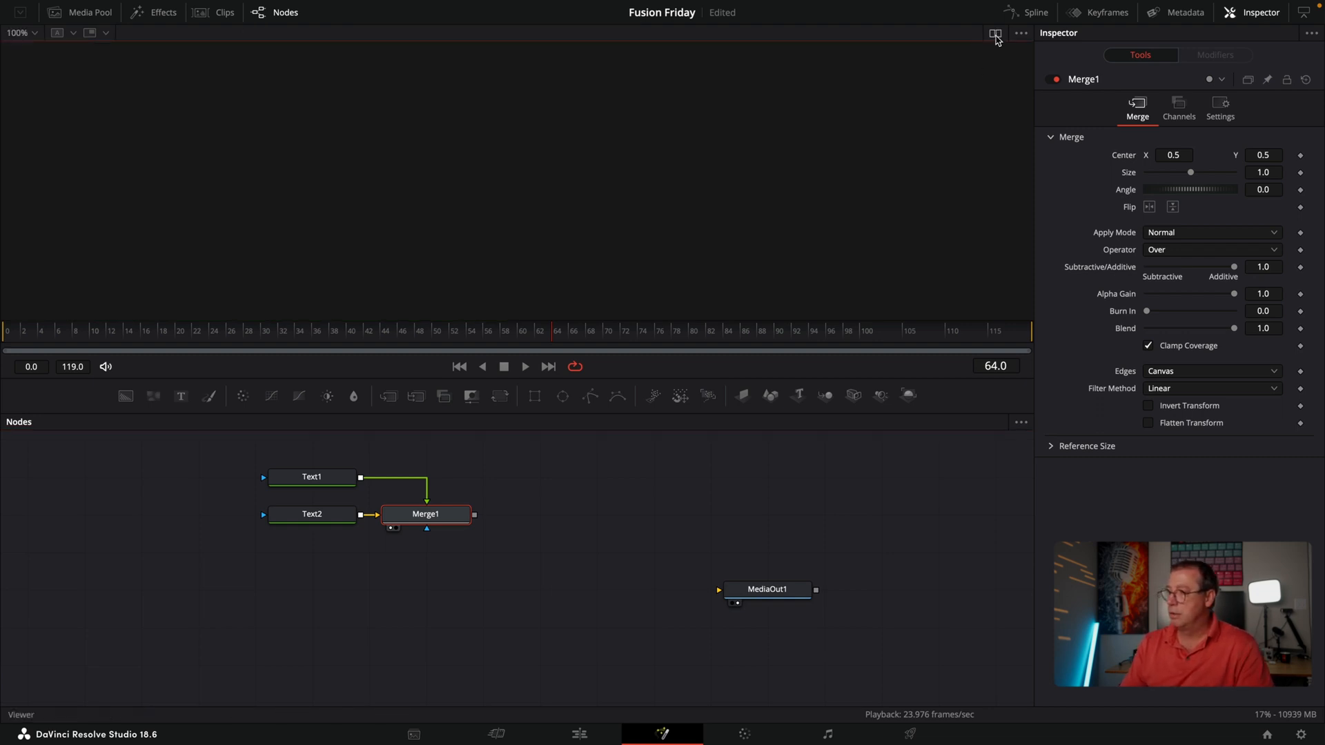
{"action": "left_click", "coordinate": [995, 36]}
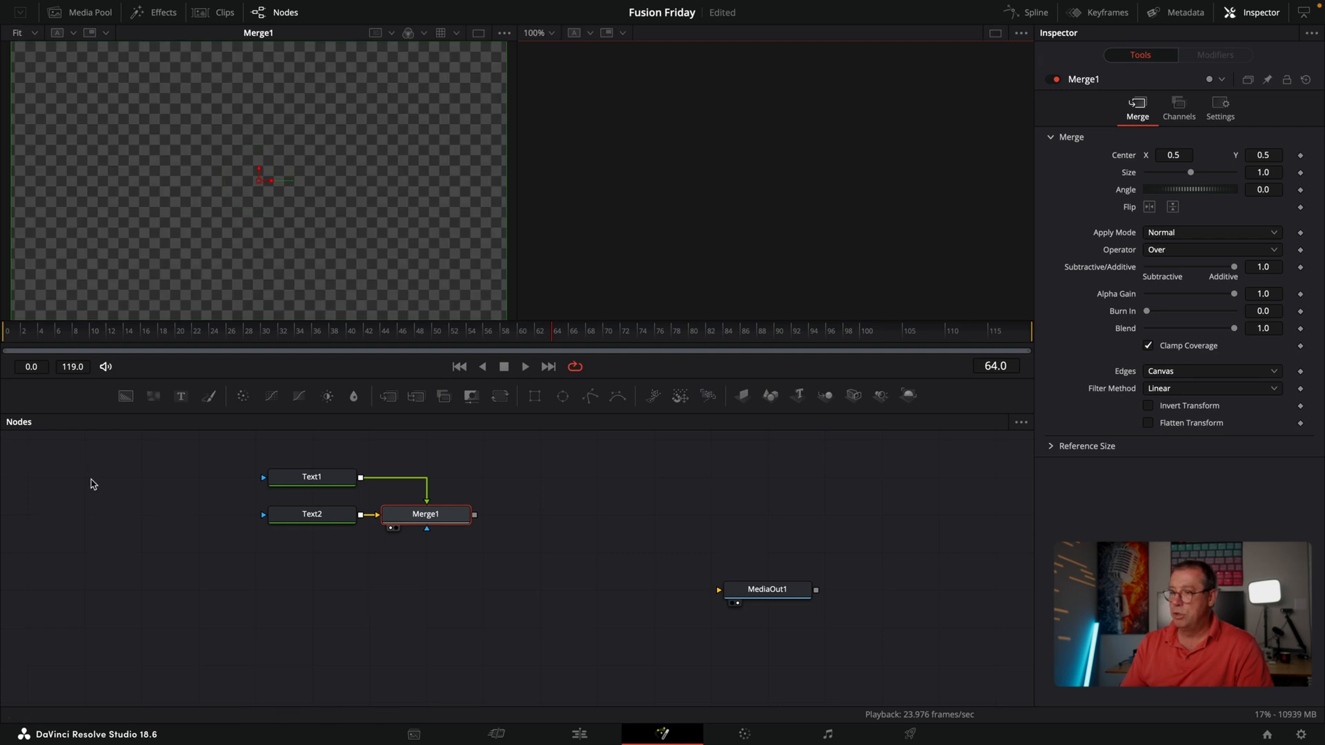
Set the Text1 node's text to "Line Number 1".
{"action": "left_click", "coordinate": [316, 477]}
{"action": "left_click", "coordinate": [1123, 237]}
{"action": "type", "text": "This"}
{"action": "key", "text": "BackSpace"}
{"action": "key", "text": "BackSpace"}
{"action": "key", "text": "BackSpace"}
{"action": "type", "text": "Line"}
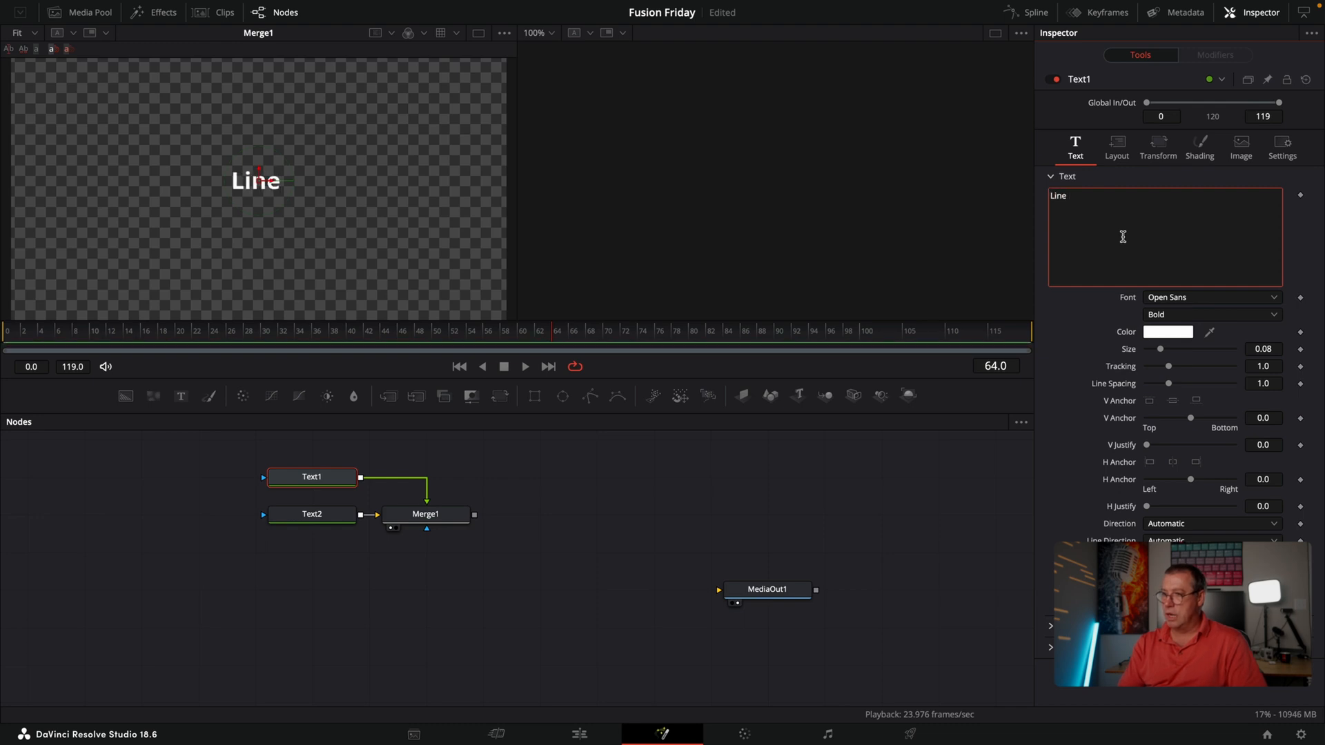
{"action": "type", "text": " Number 1"}
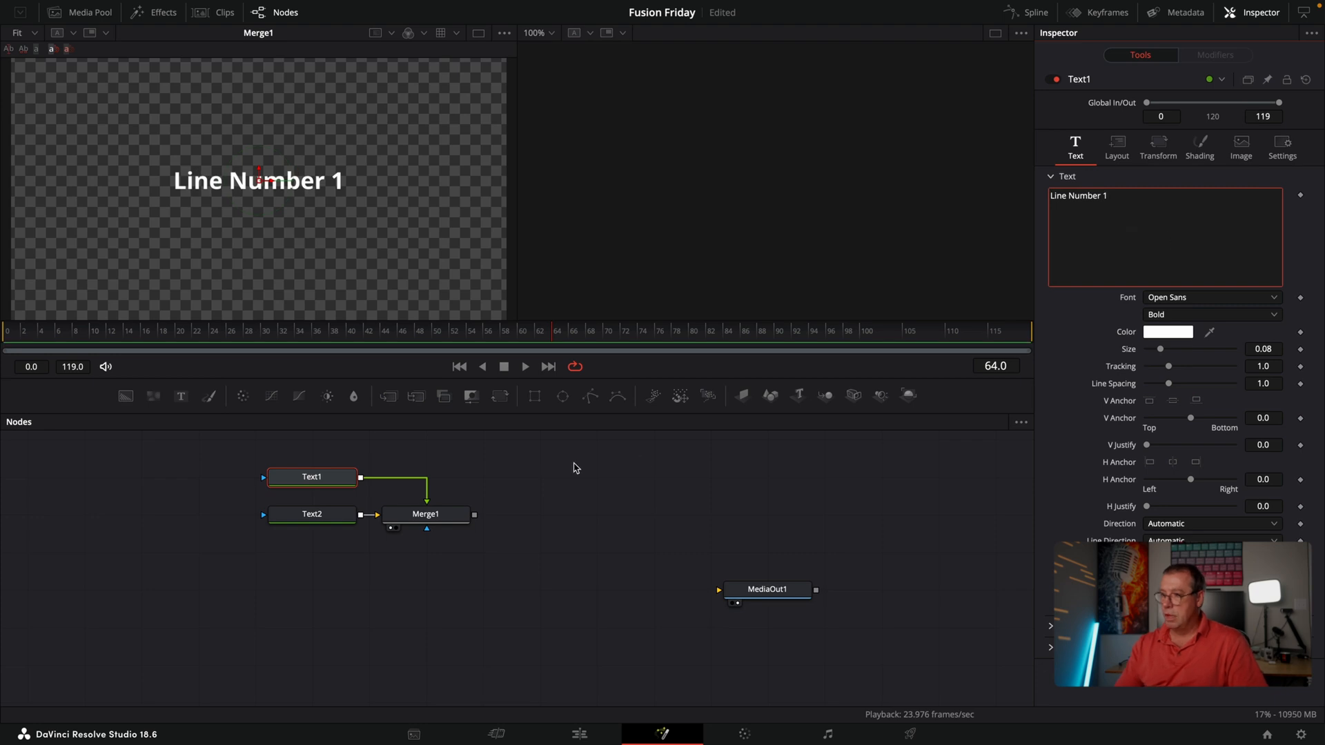
Set the Text2 node's text to "Line Number 2" and lower its layout center to Y 0.417.
{"action": "left_click", "coordinate": [321, 514]}
{"action": "left_click", "coordinate": [1107, 203]}
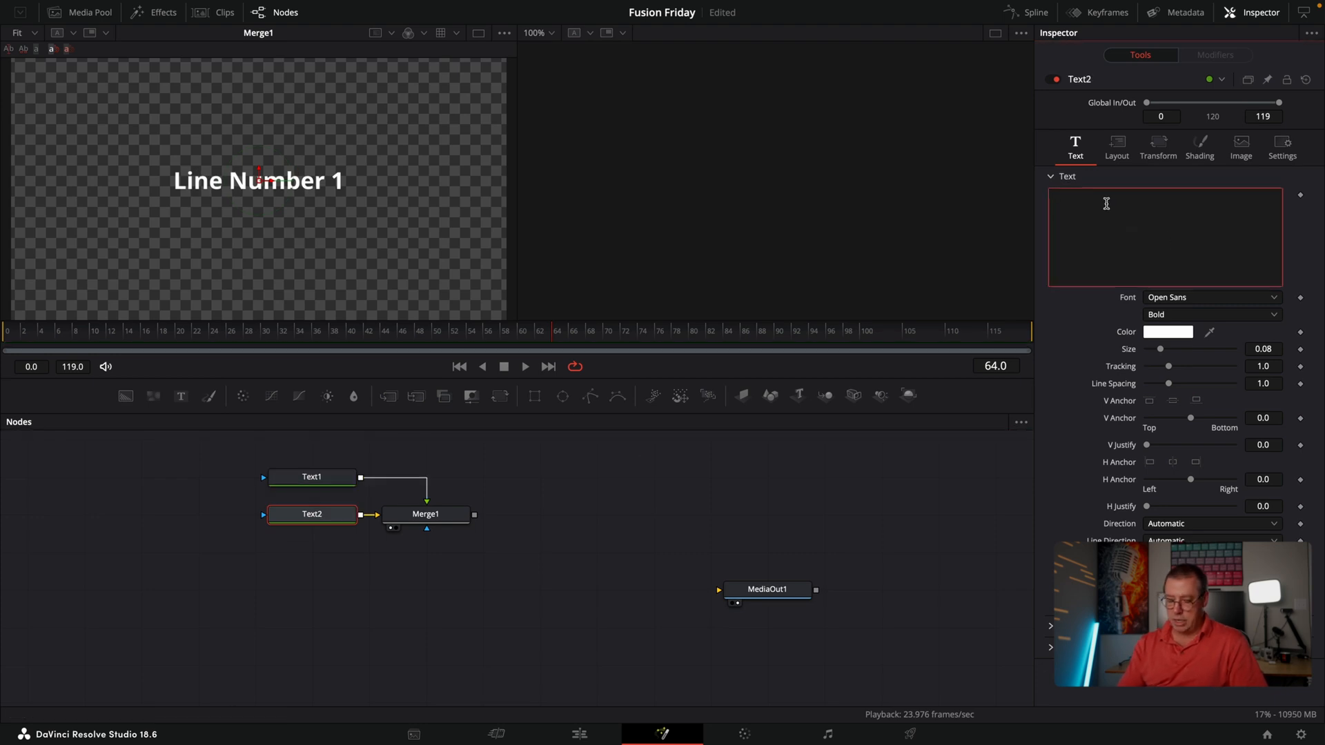
{"action": "type", "text": "Line Number 2"}
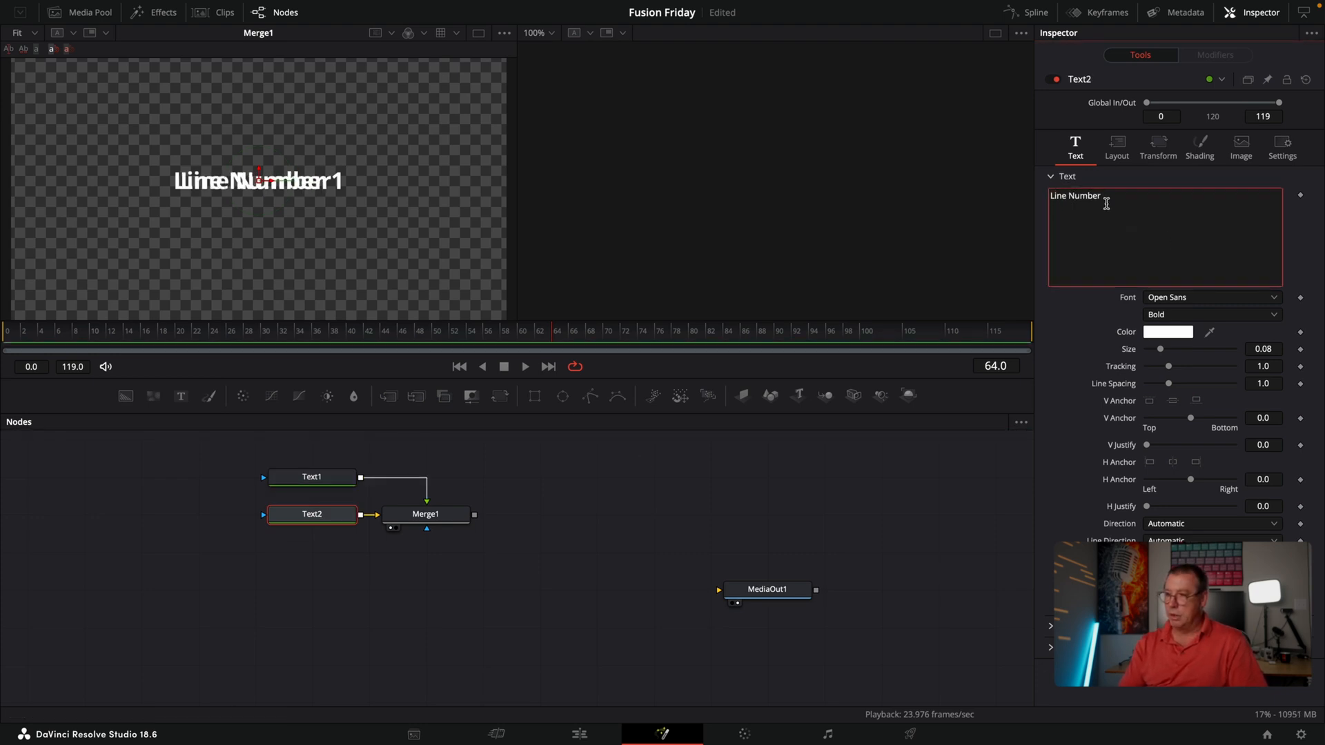
{"action": "left_click", "coordinate": [178, 444]}
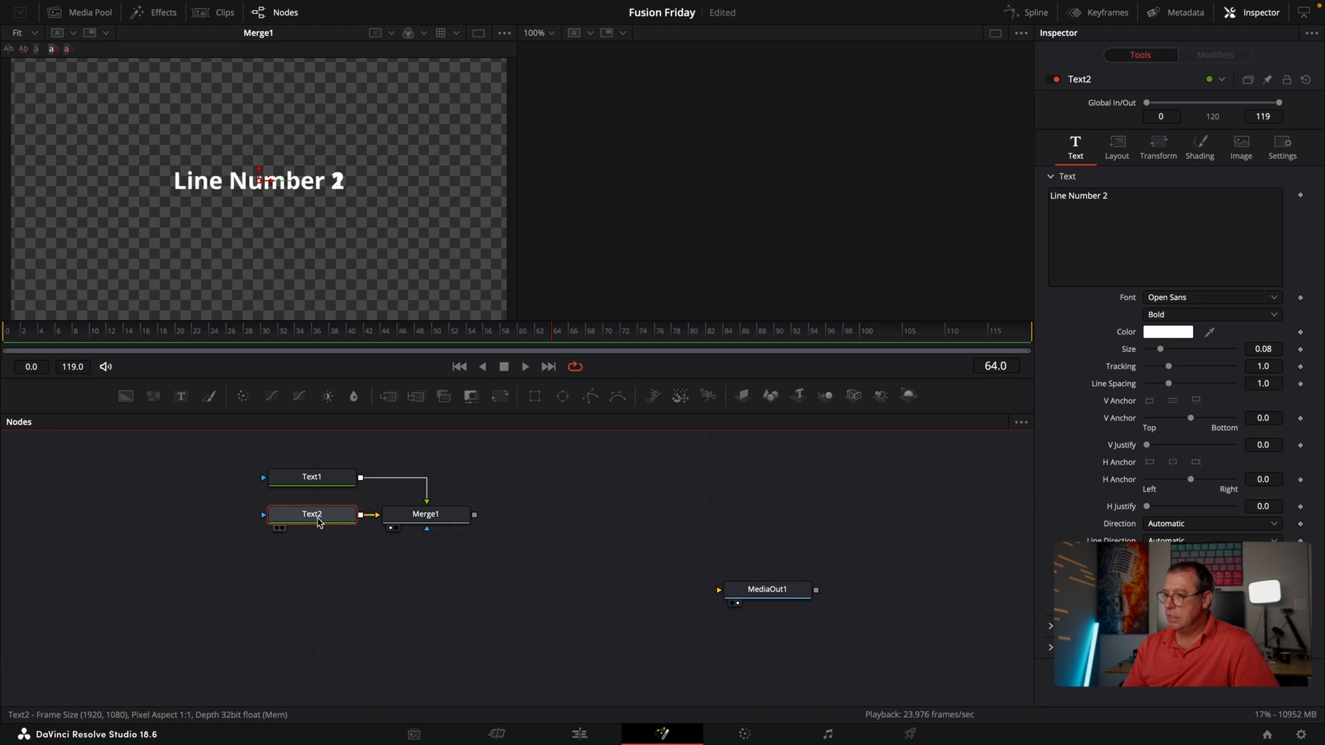
{"action": "left_click", "coordinate": [1117, 147]}
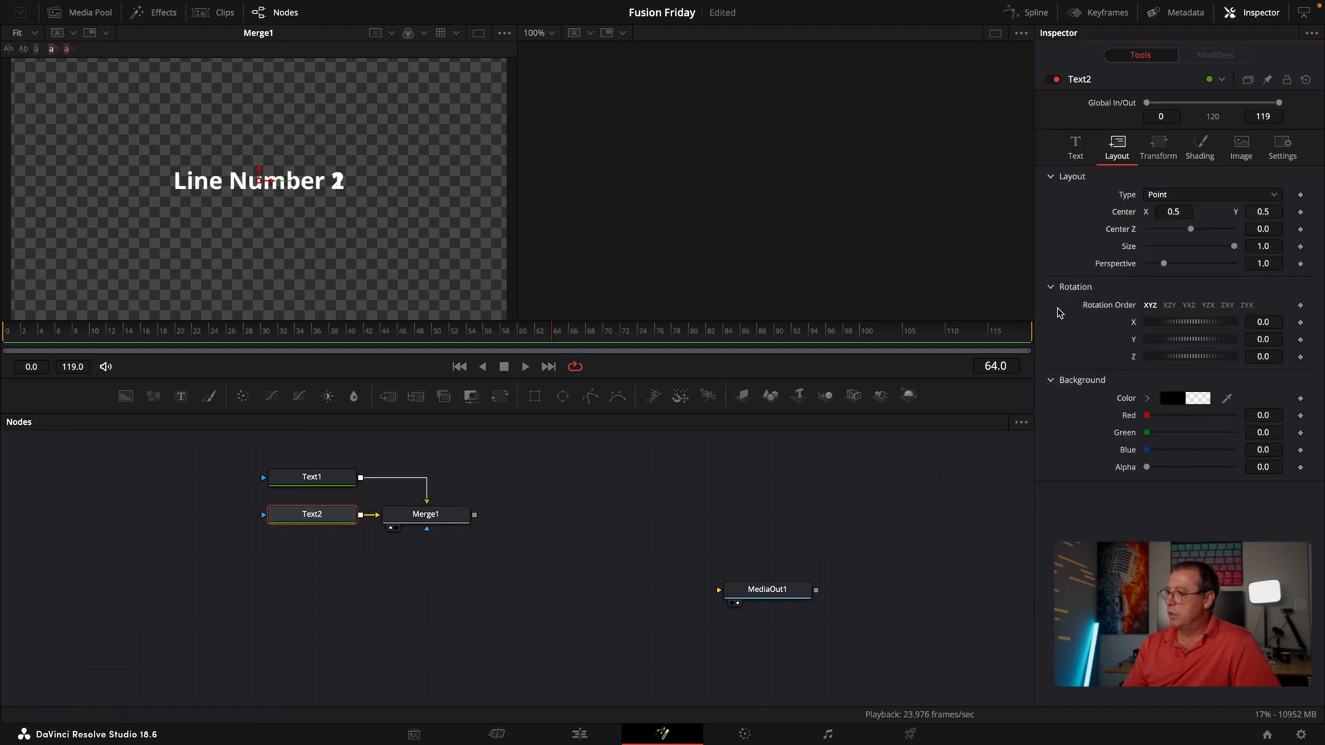
{"action": "left_click_drag", "start_coordinate": [1276, 208], "coordinate": [1221, 208]}
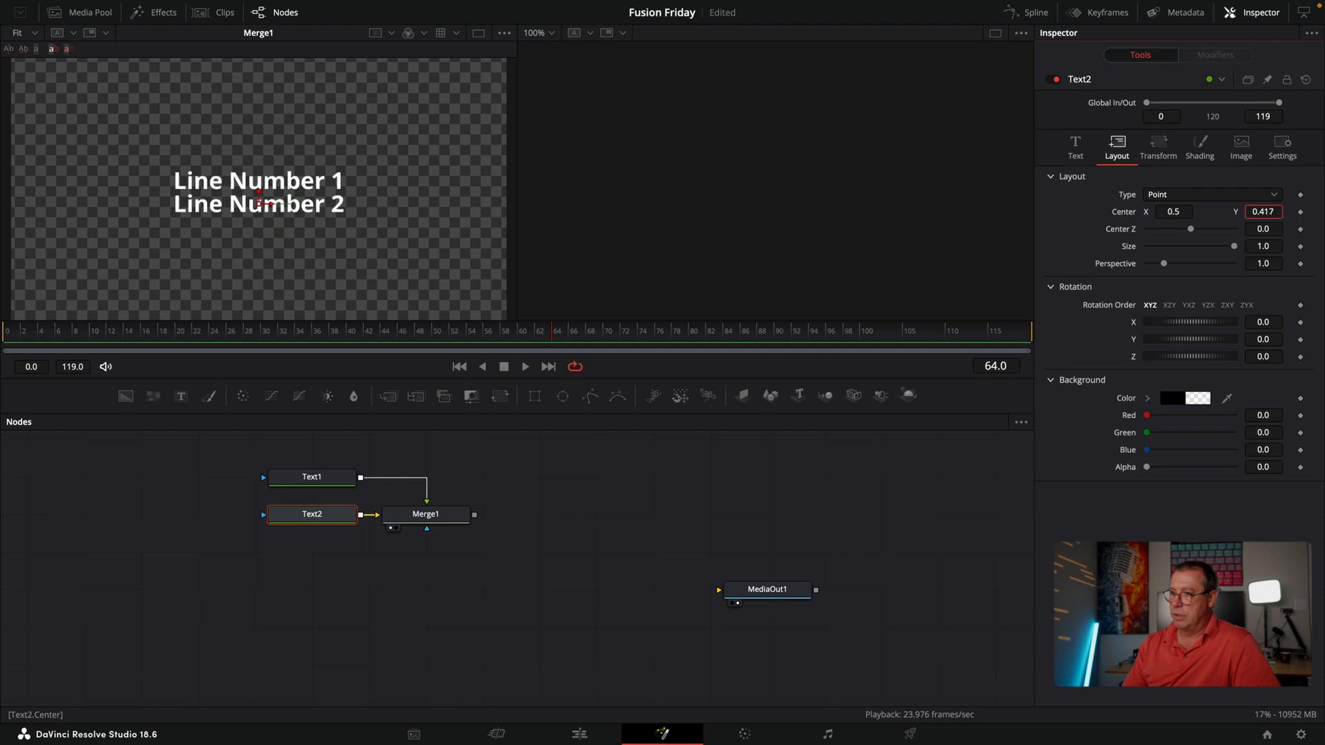
Set the horizontal anchor of both Text1 and Text2 to left.
{"action": "left_click", "coordinate": [321, 477]}
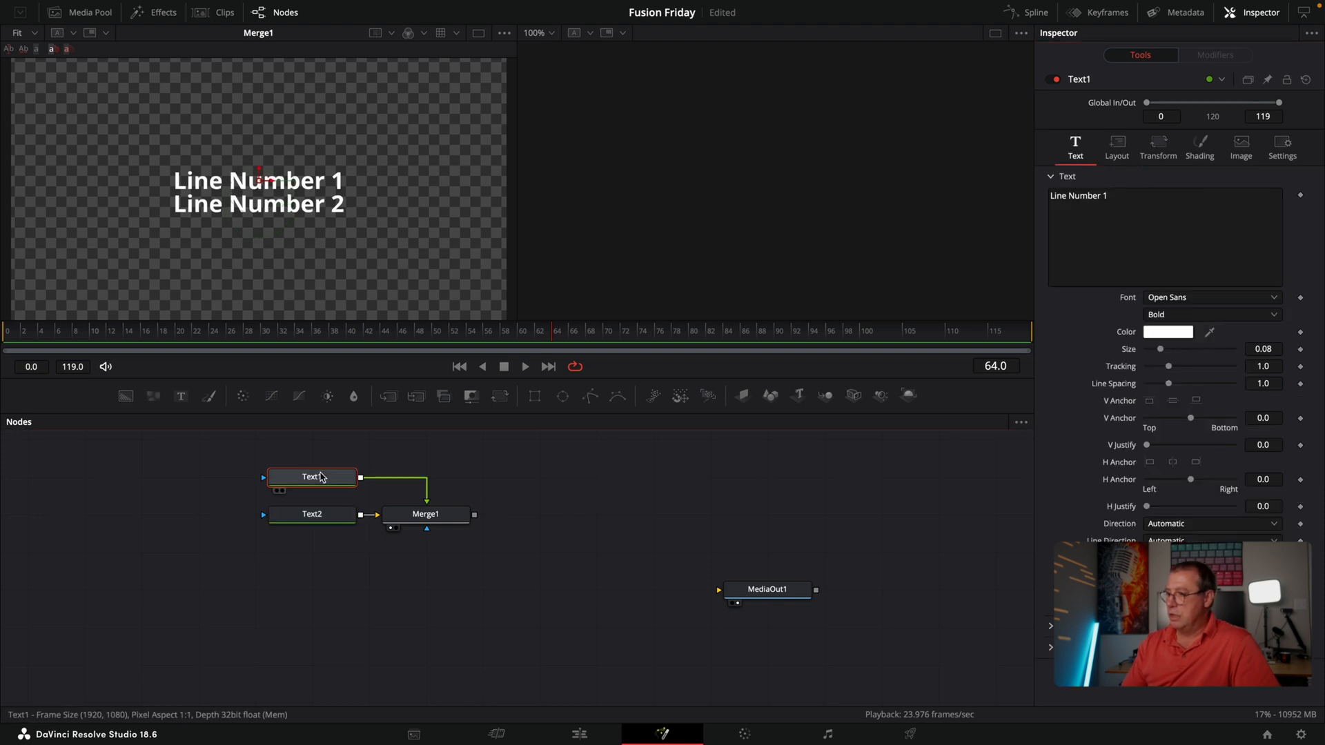
{"action": "left_click", "coordinate": [1149, 463]}
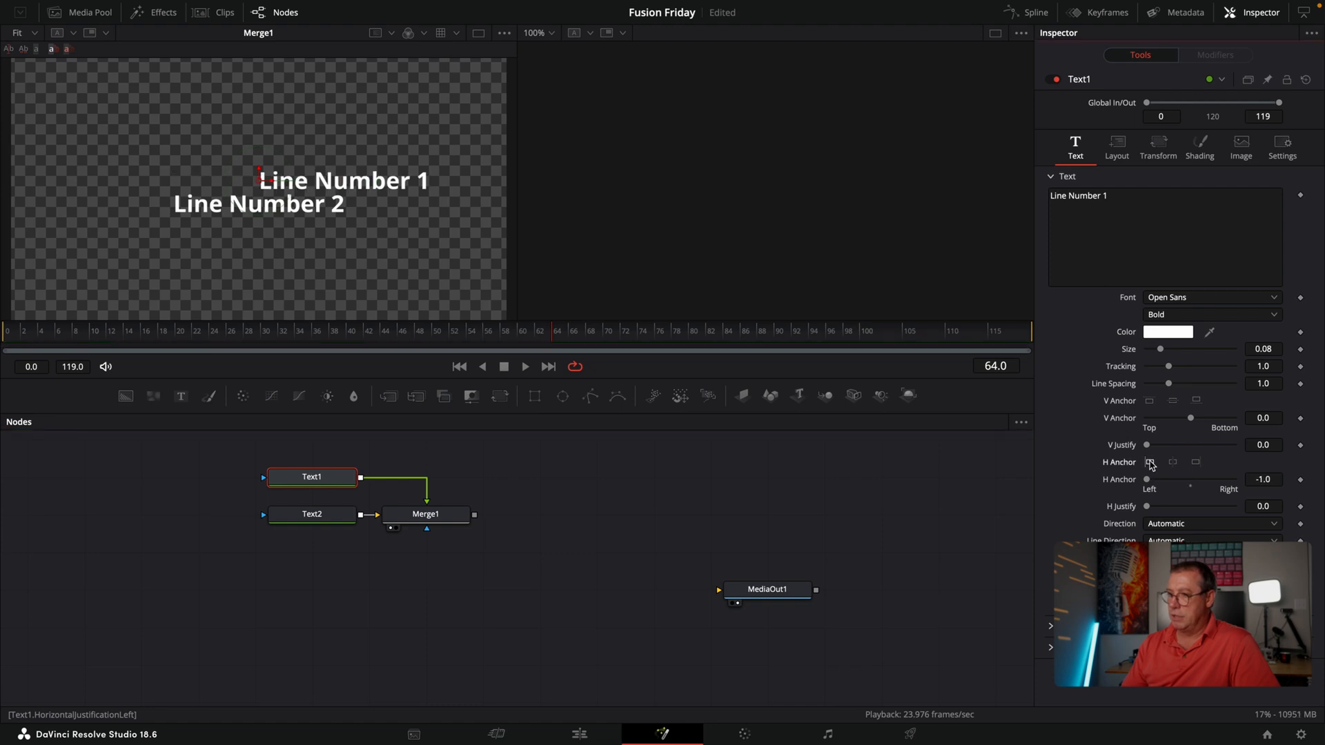
{"action": "left_click", "coordinate": [298, 524]}
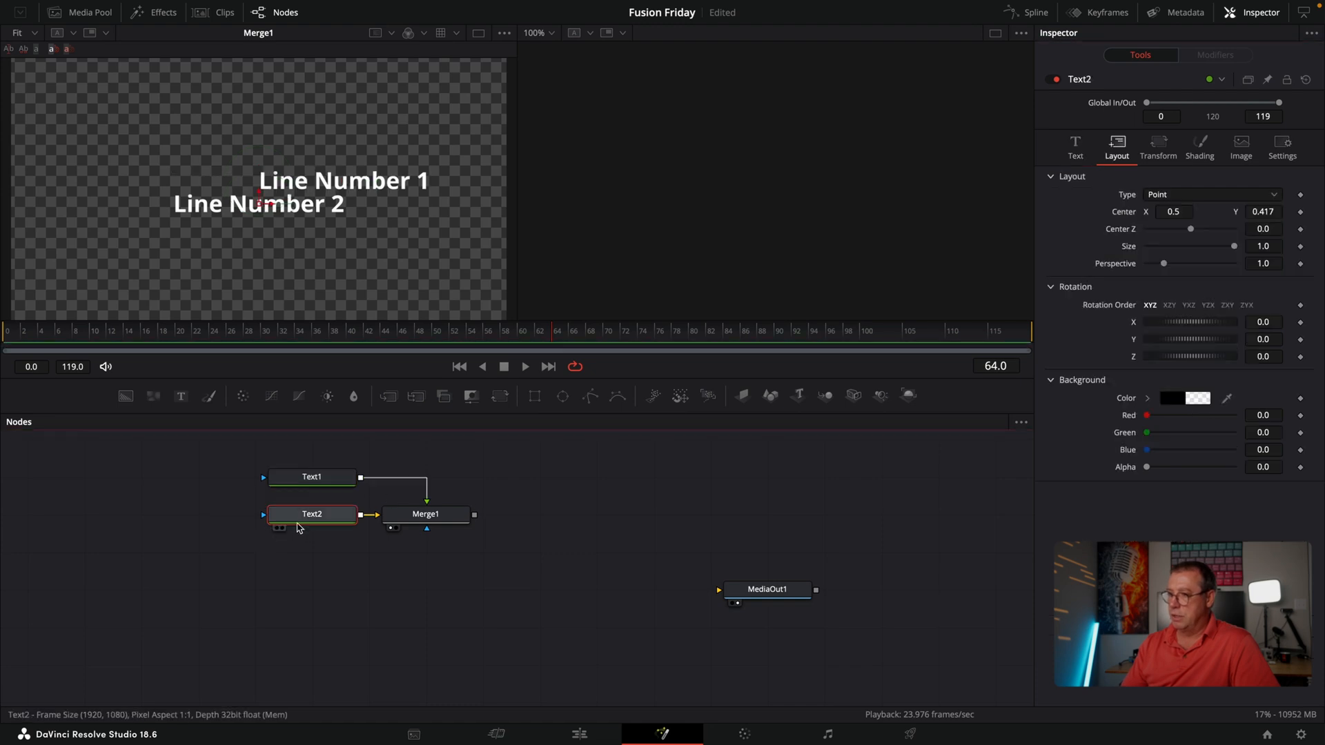
{"action": "left_click", "coordinate": [1076, 147]}
{"action": "left_click", "coordinate": [1150, 462]}
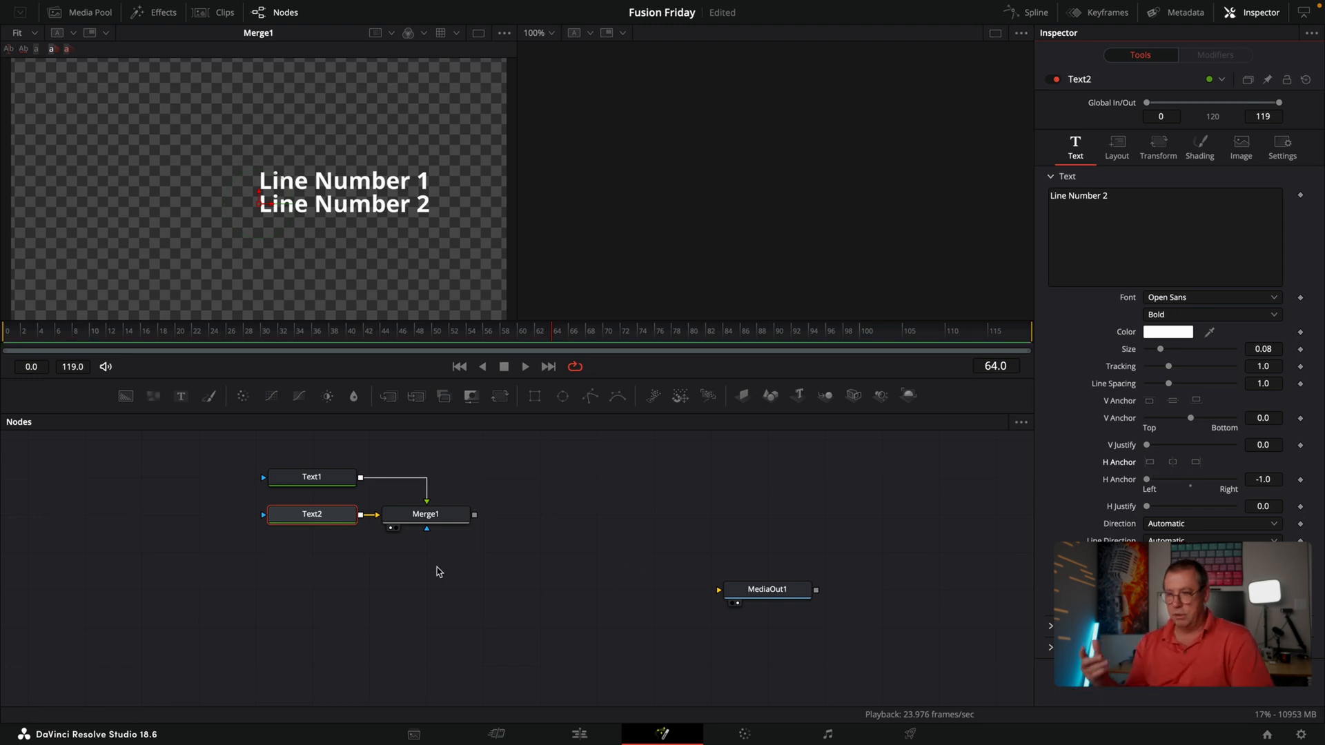
Set the Text1 node's font style to Extrabold.
{"action": "left_click", "coordinate": [312, 476]}
{"action": "left_click", "coordinate": [1190, 314]}
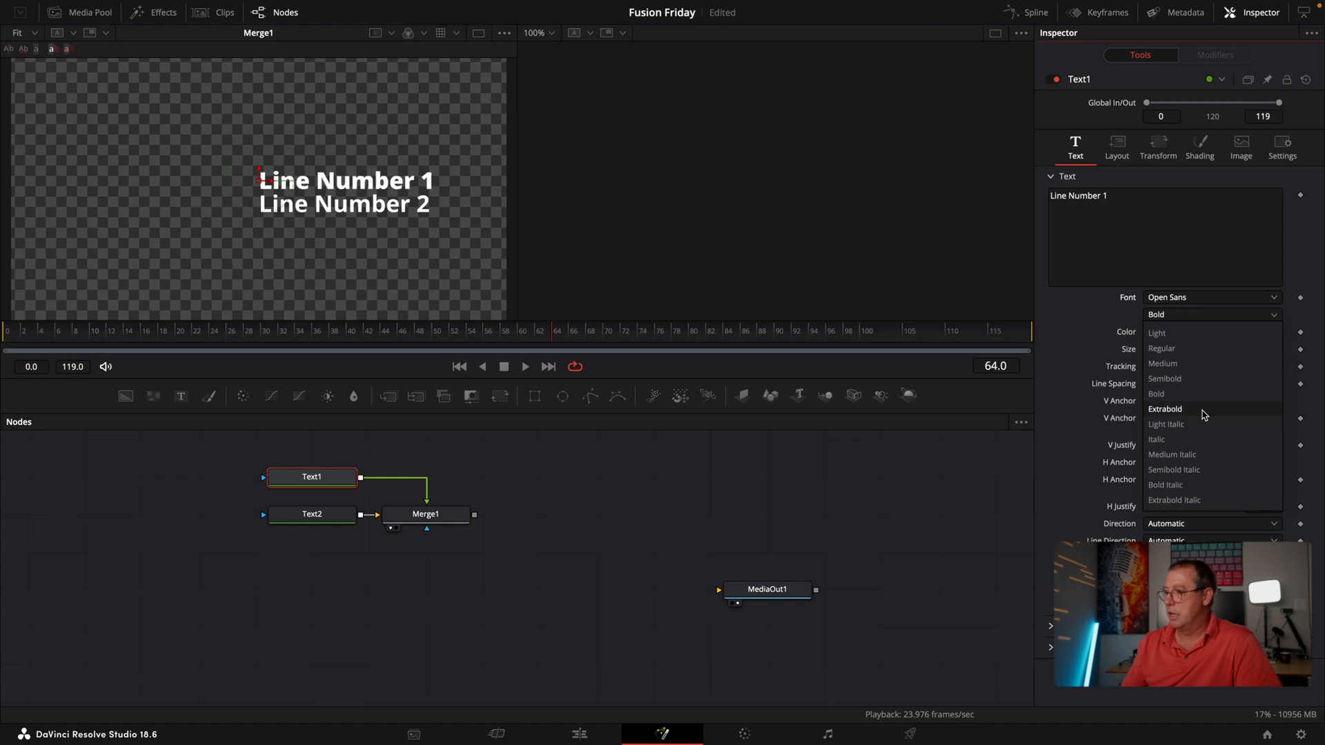
{"action": "left_click", "coordinate": [1204, 412]}
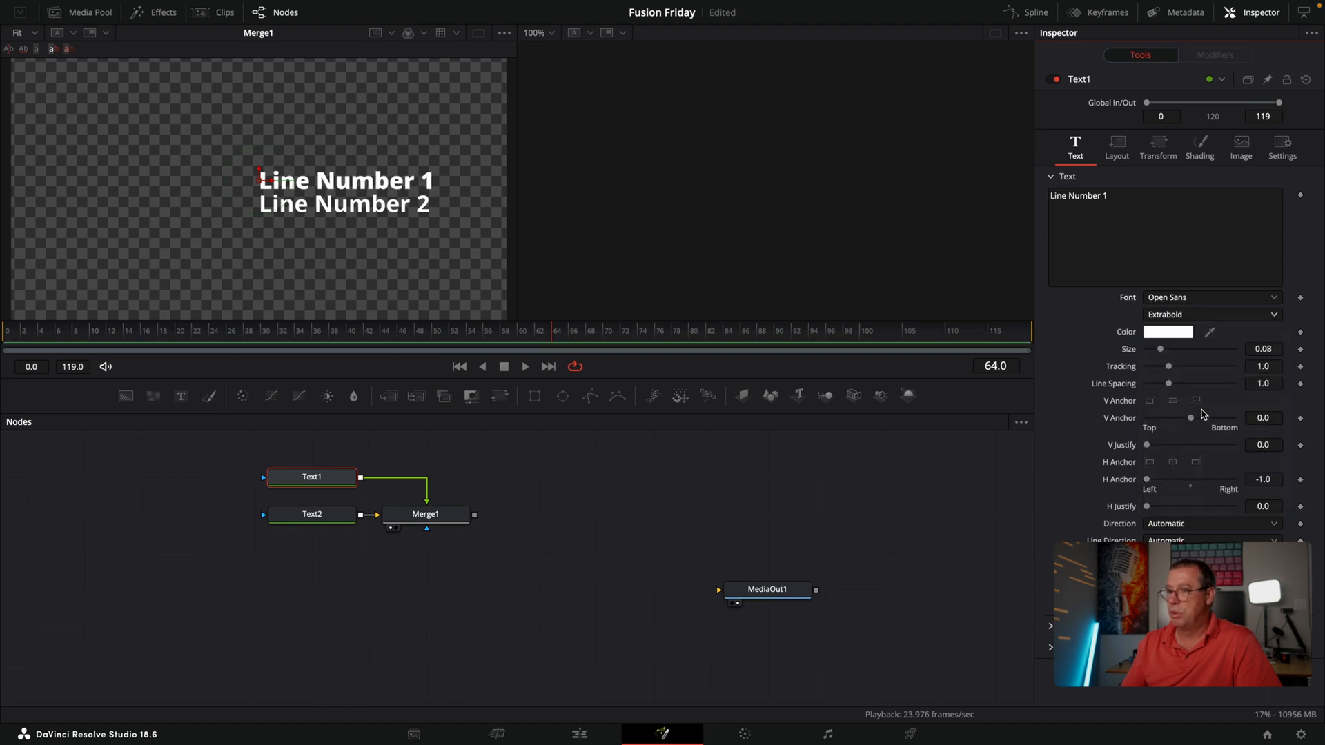
Set the Text2 node's font style to Light and its tracking to 1.046 to match the first line's width.
{"action": "left_click", "coordinate": [312, 514]}
{"action": "left_click", "coordinate": [1185, 317]}
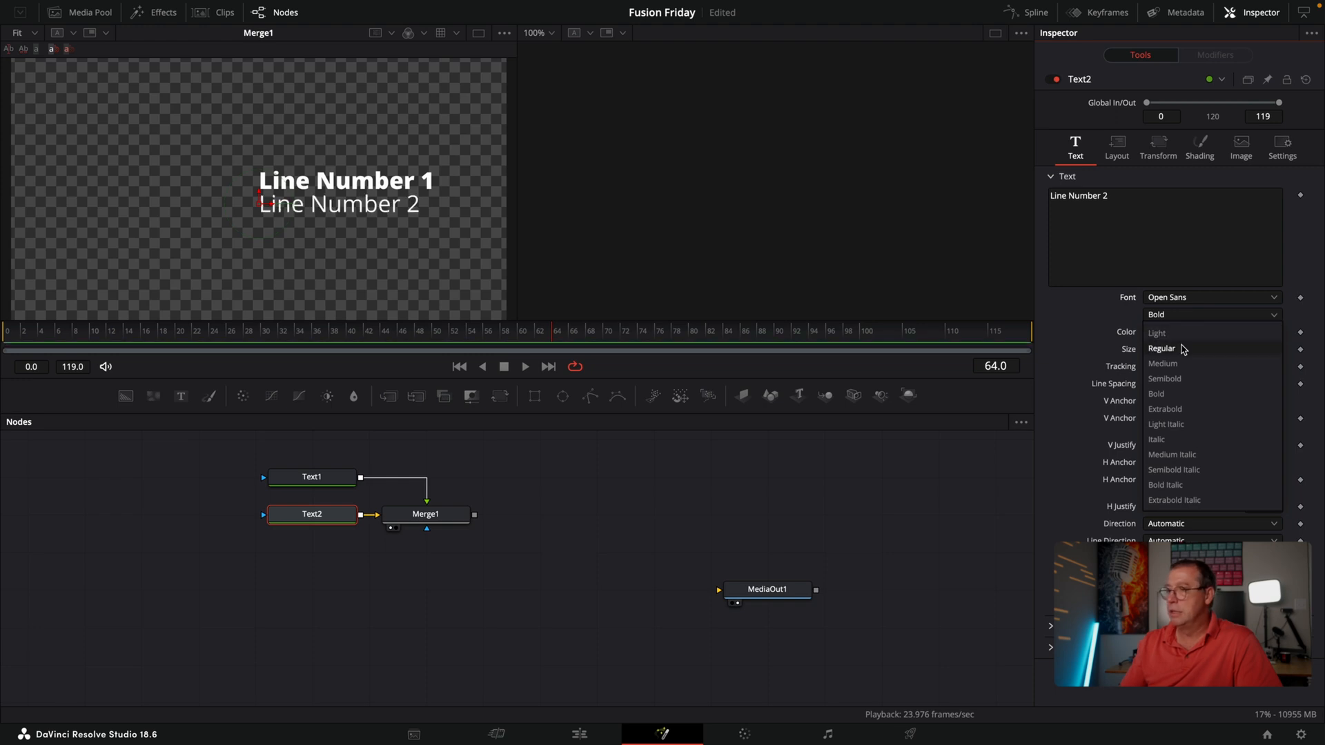
{"action": "left_click", "coordinate": [1183, 333]}
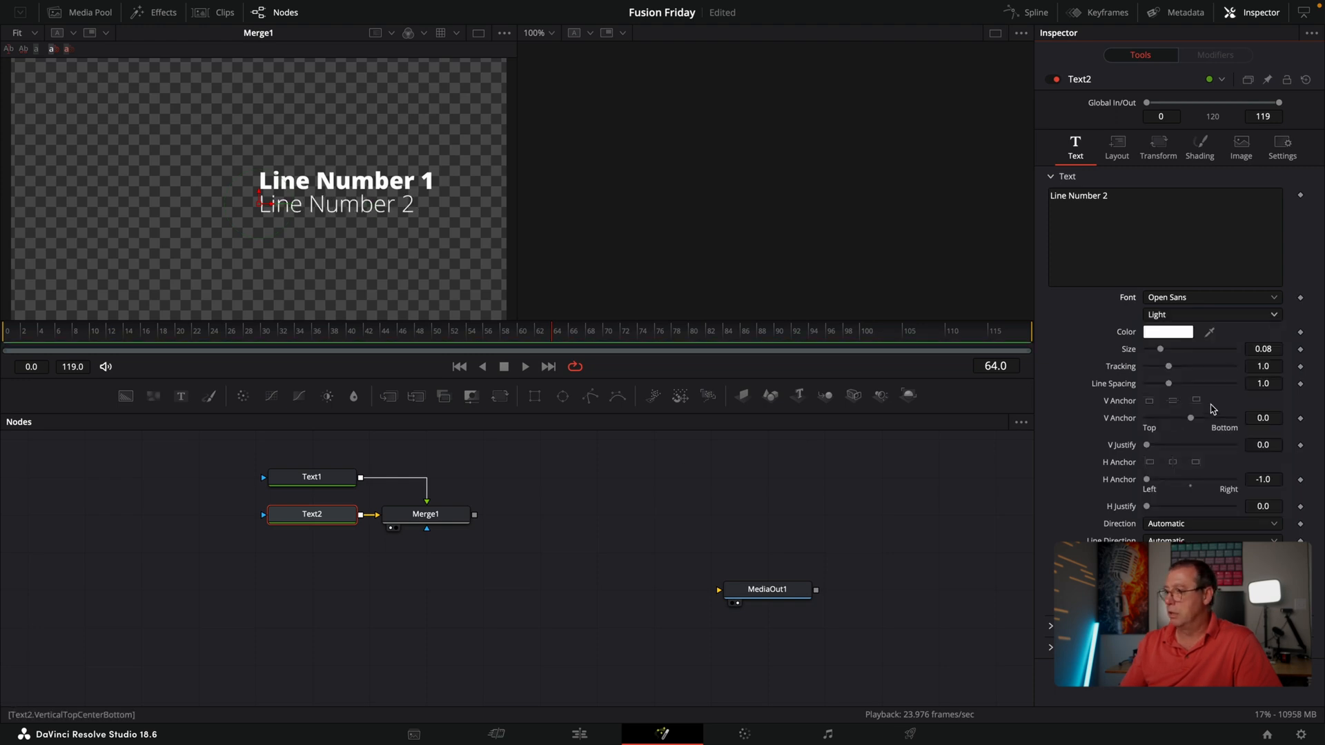
{"action": "left_click_drag", "start_coordinate": [1170, 368], "coordinate": [1170, 367]}
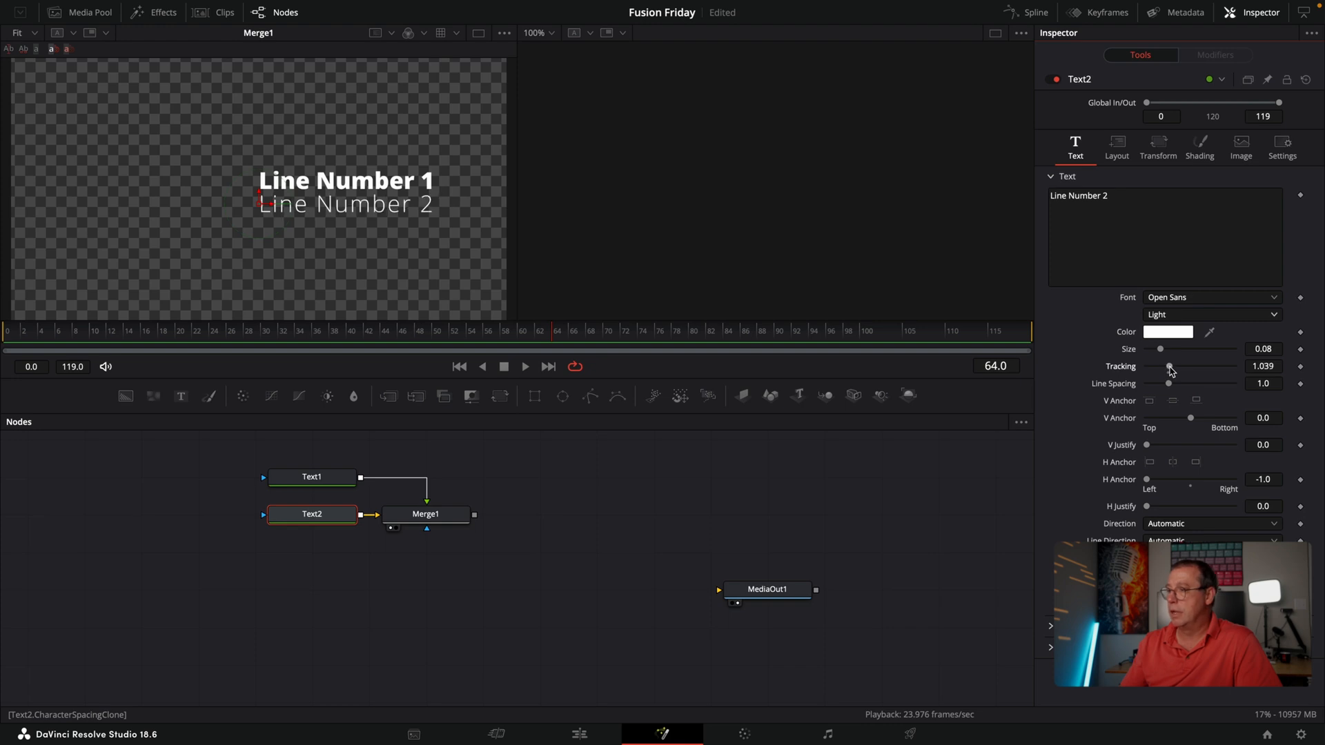
{"action": "left_click_drag", "start_coordinate": [1269, 366], "coordinate": [1272, 365]}
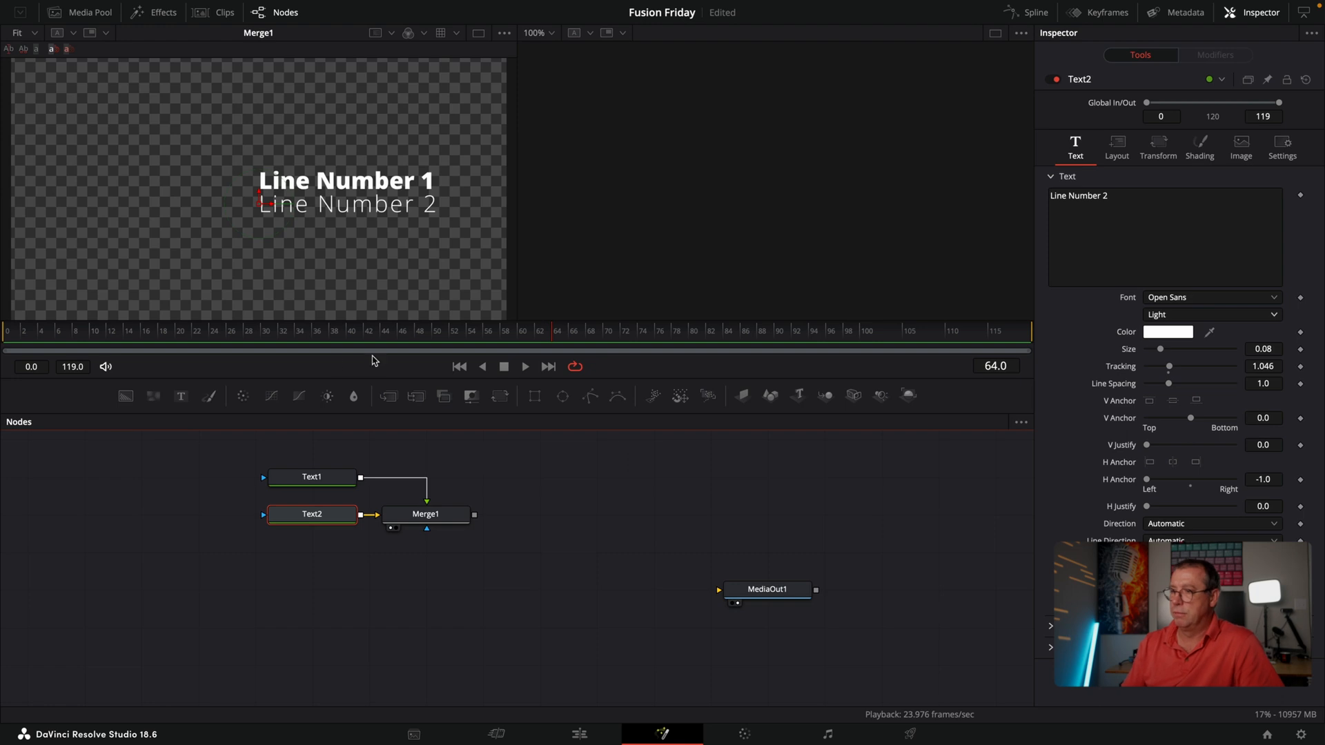
Add a Transform node below Merge1 and feed the Merge1 output into it.
{"action": "left_click", "coordinate": [427, 515]}
{"action": "left_click_drag", "start_coordinate": [501, 396], "coordinate": [423, 560]}
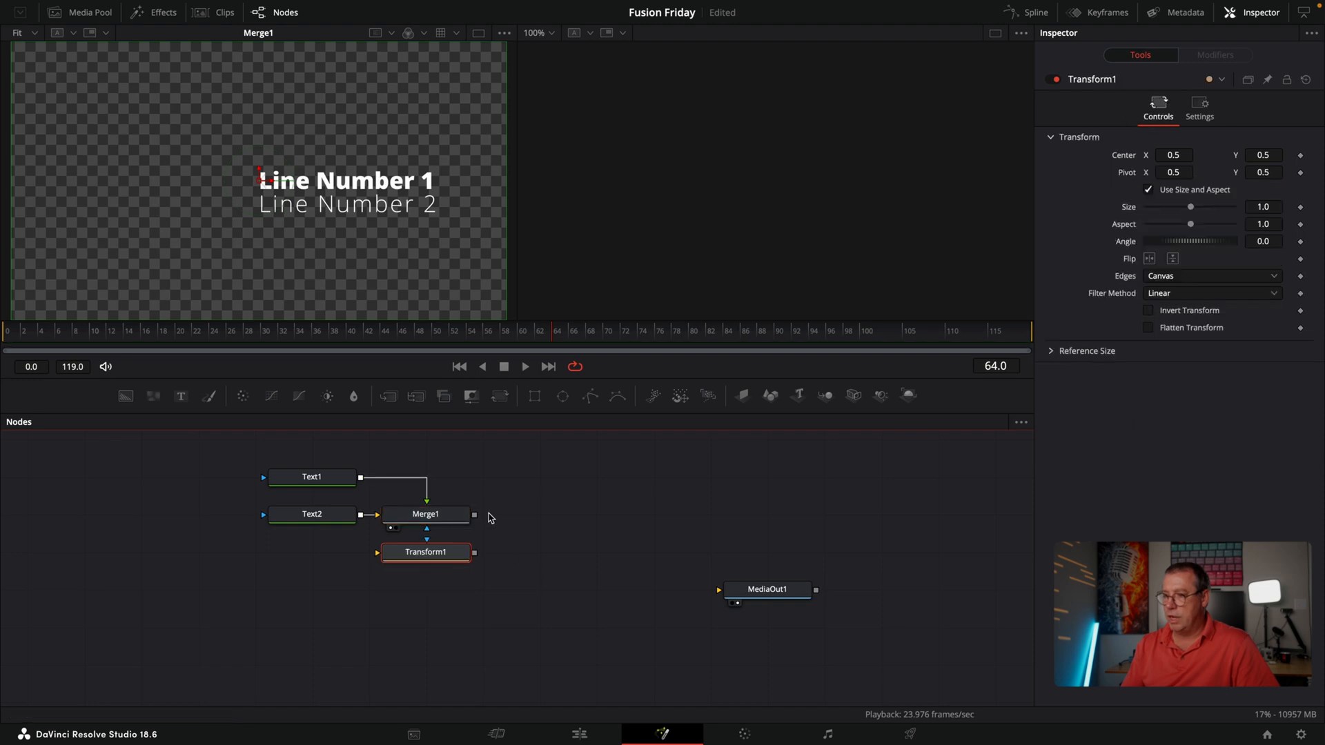
{"action": "left_click_drag", "start_coordinate": [474, 515], "coordinate": [452, 554]}
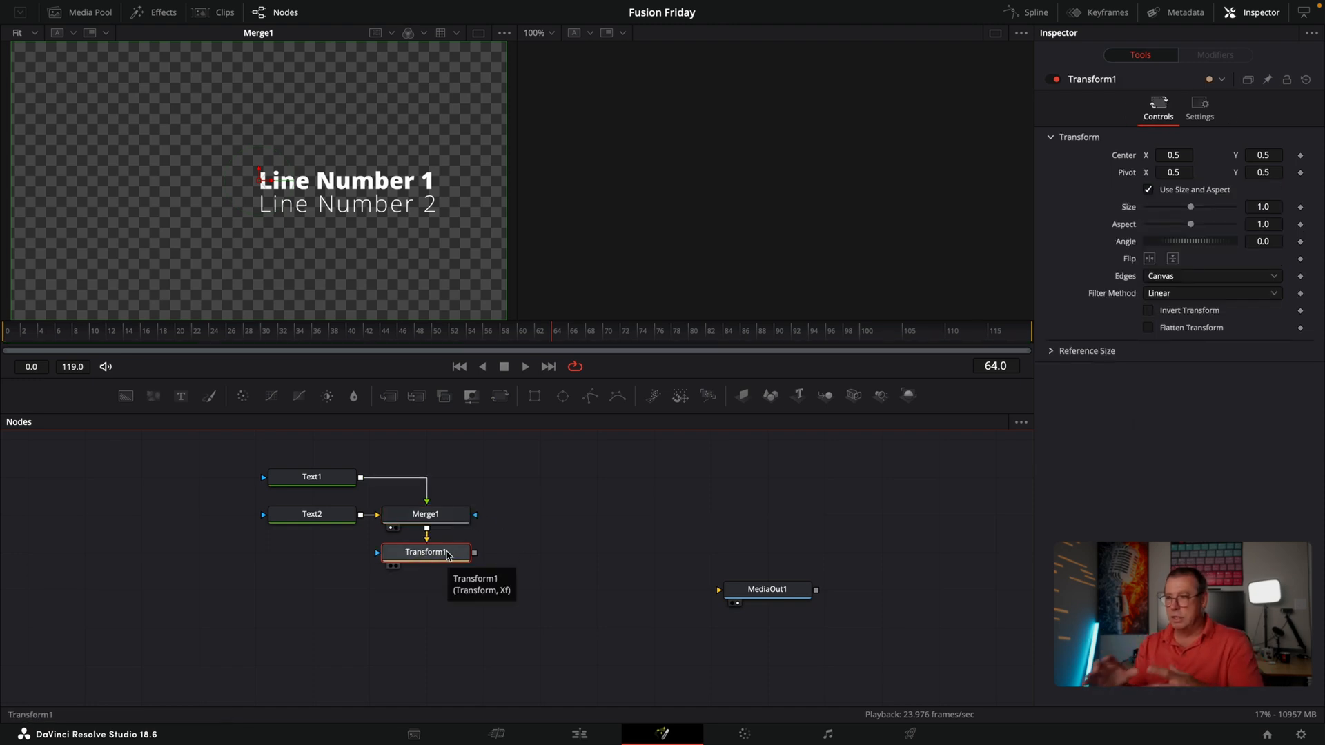
Add a Background node connected to MediaOut1 and merge the Transform1 output over it.
{"action": "left_click_drag", "start_coordinate": [766, 590], "coordinate": [824, 628]}
{"action": "left_click_drag", "start_coordinate": [126, 396], "coordinate": [848, 629]}
{"action": "left_click_drag", "start_coordinate": [475, 553], "coordinate": [248, 631]}
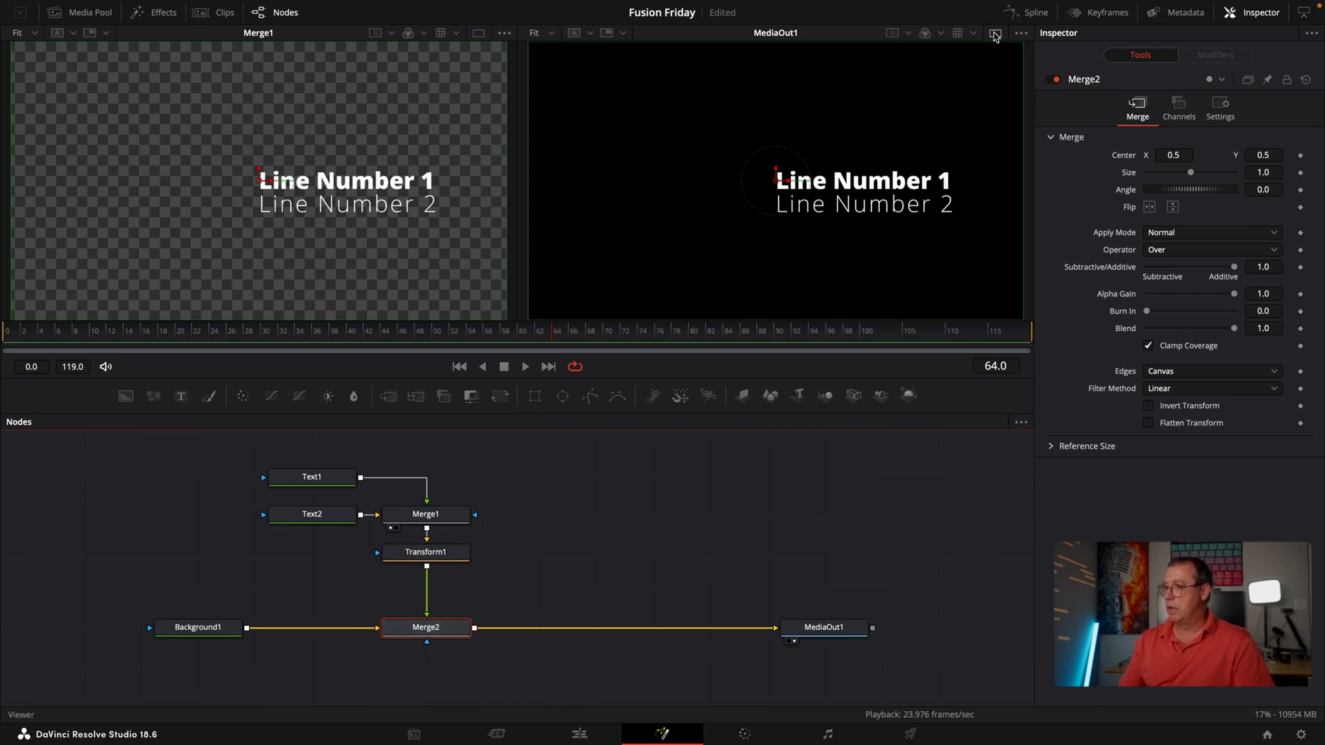
Switch to the single MediaOut1 viewer and move Transform1 to the frame's lower left, at about X 0.135, Y 0.285.
{"action": "left_click", "coordinate": [995, 33]}
{"action": "left_click", "coordinate": [447, 554]}
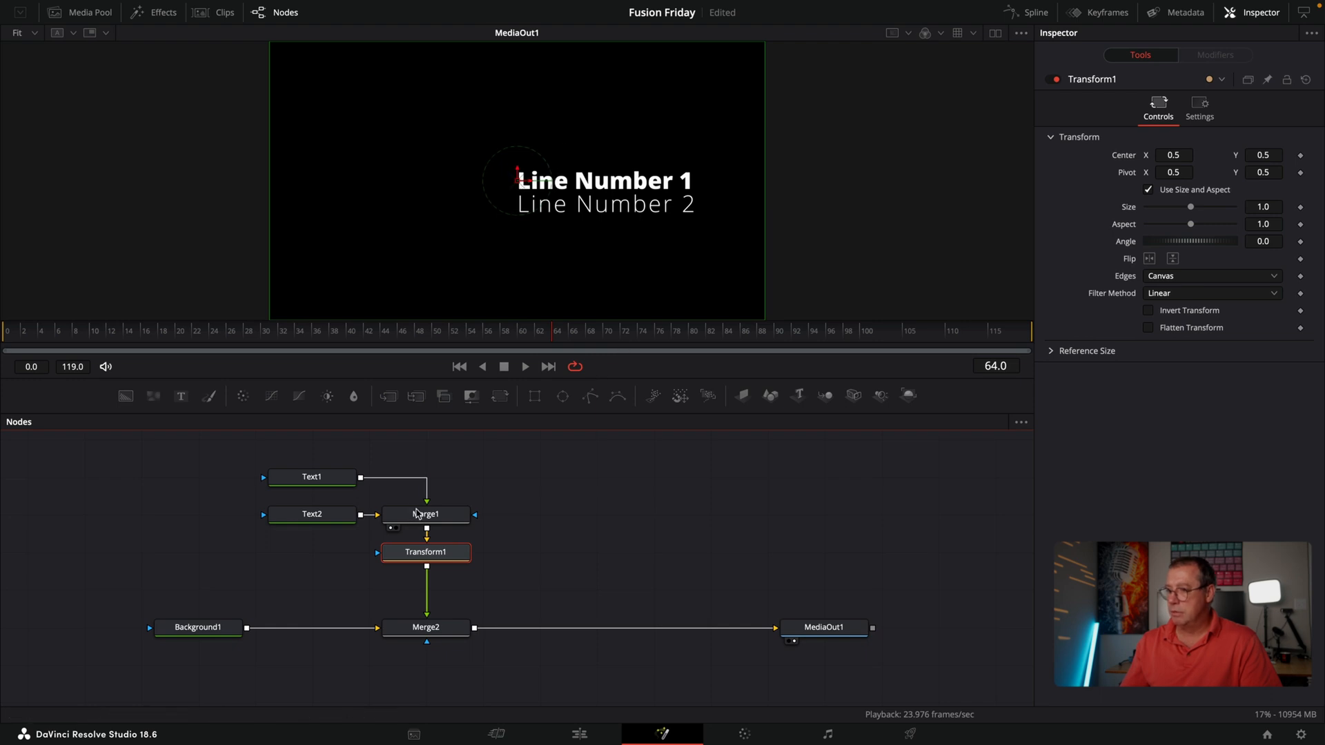
{"action": "left_click_drag", "start_coordinate": [518, 178], "coordinate": [335, 243]}
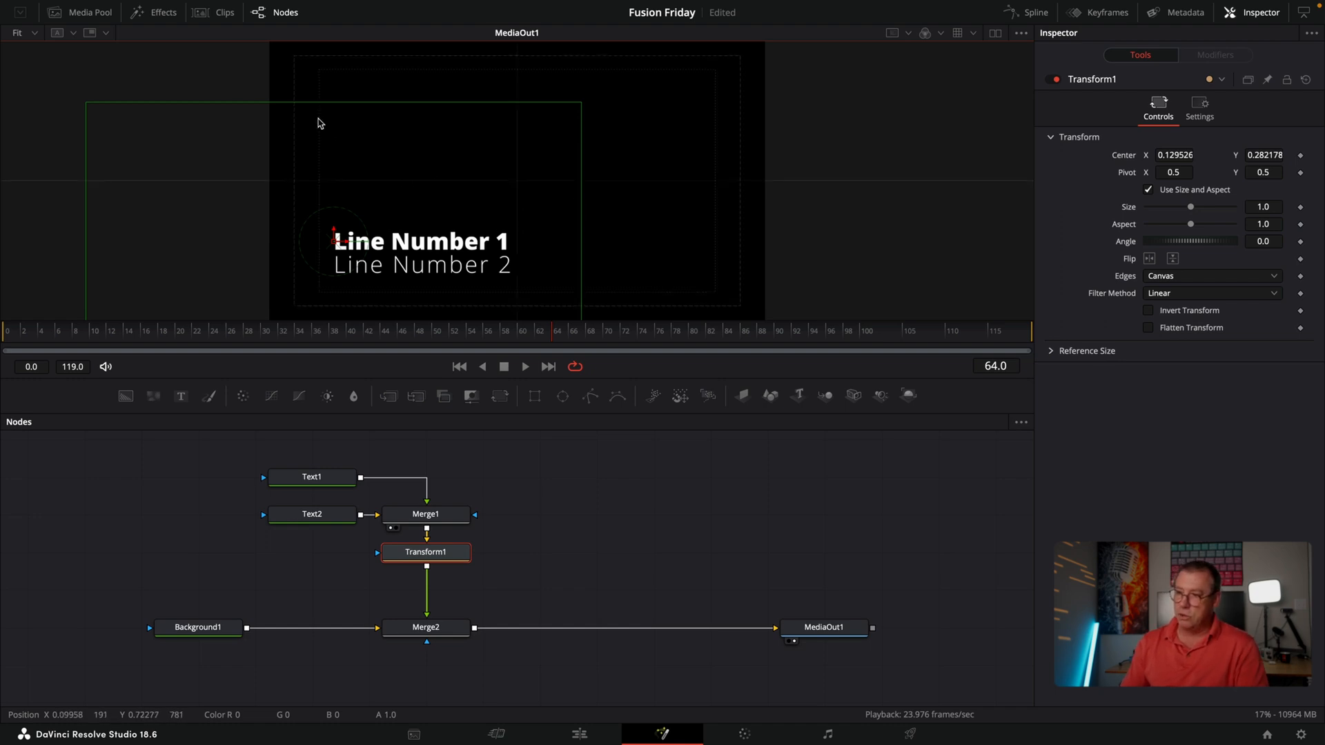
{"action": "left_click_drag", "start_coordinate": [334, 235], "coordinate": [337, 236]}
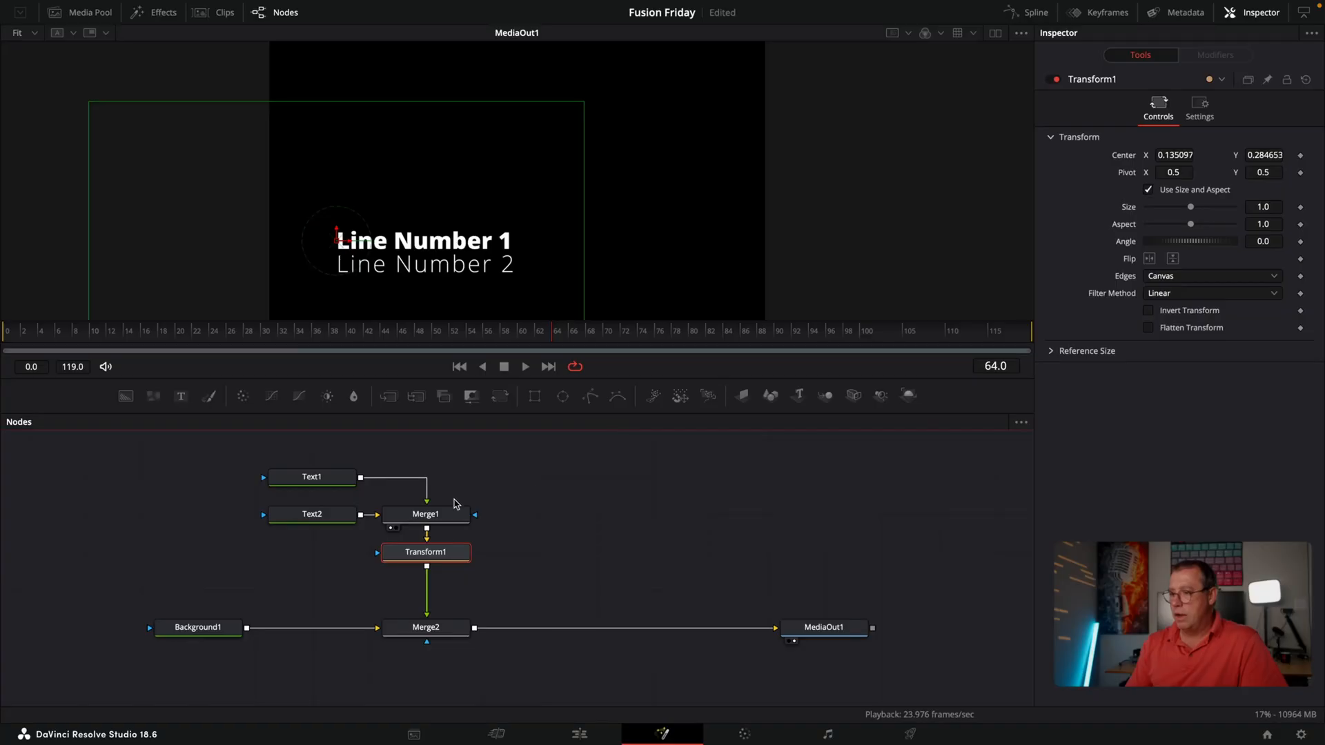
{"action": "mouse_move", "coordinate": [229, 629]}
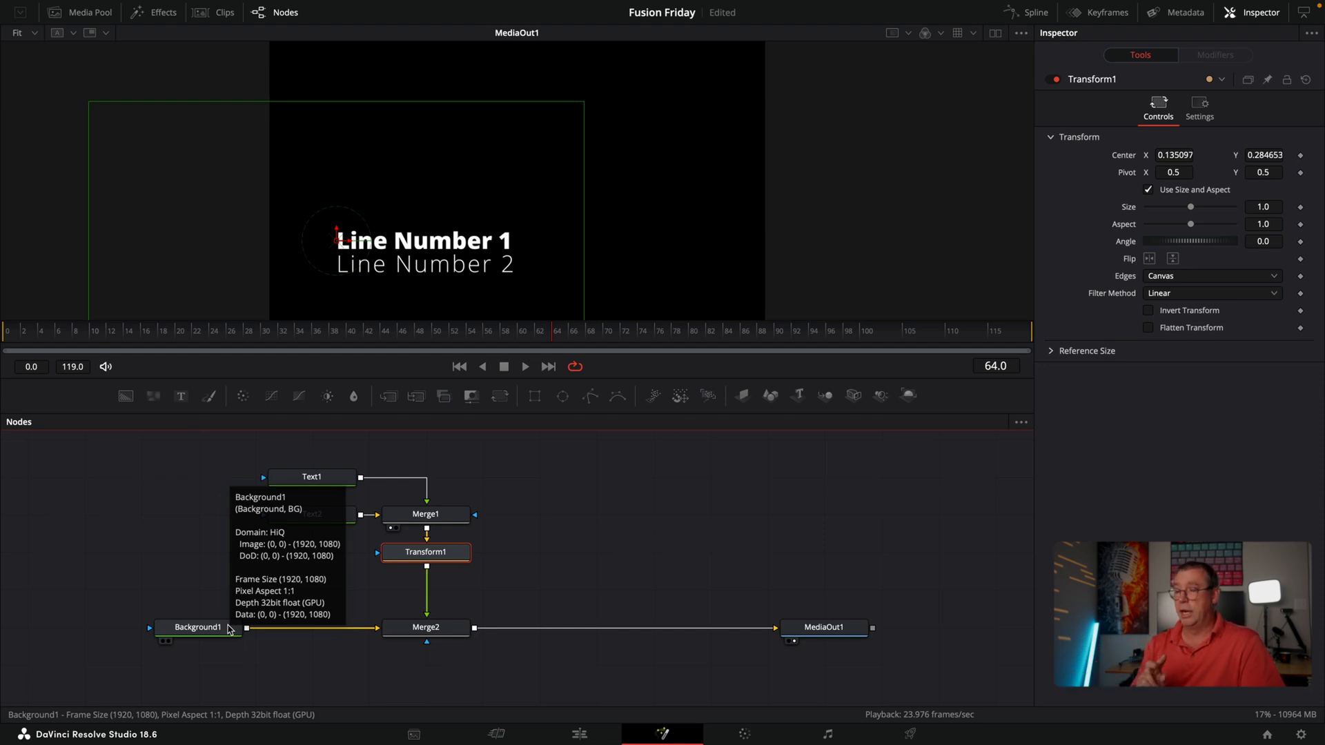
Animate the Text1 node's Write On end from 0.0 at frame 0 to 1.0 at frame 36.
{"action": "left_click", "coordinate": [335, 478]}
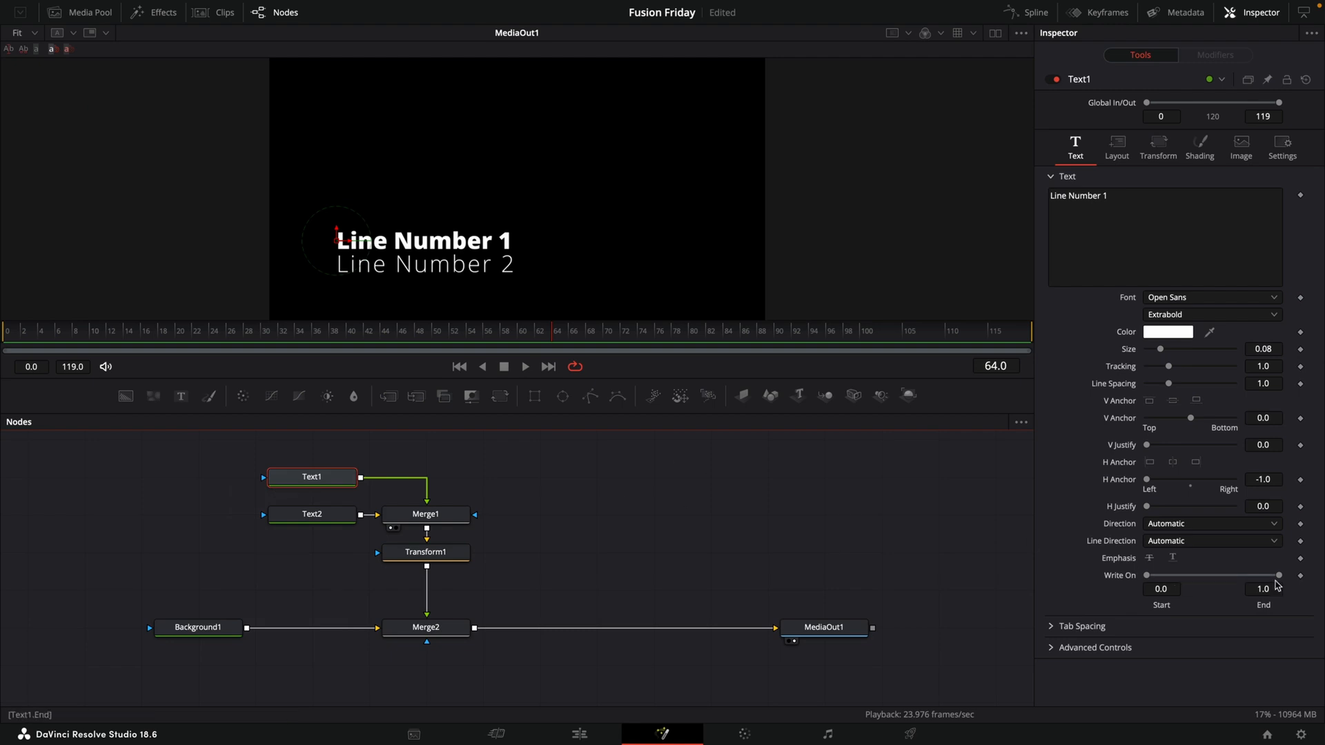
{"action": "left_click_drag", "start_coordinate": [1281, 579], "coordinate": [1095, 592]}
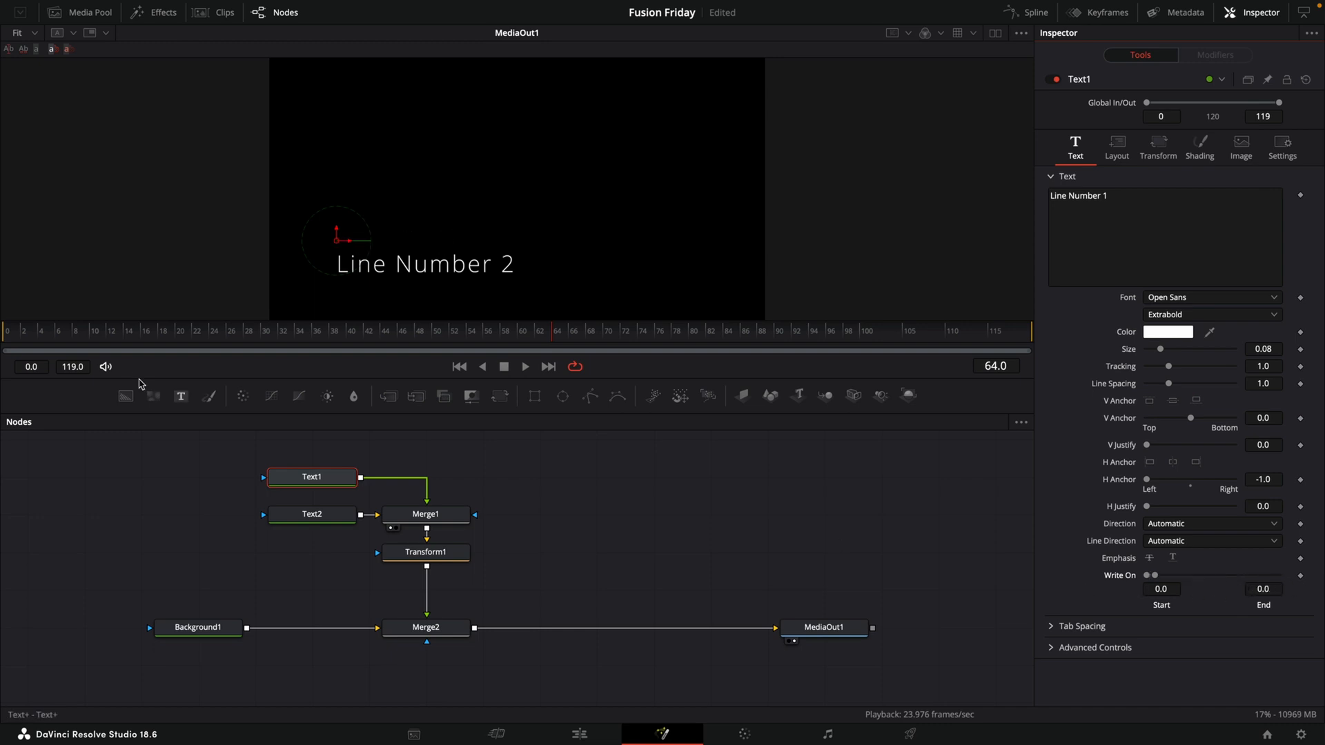
{"action": "left_click", "coordinate": [1004, 366]}
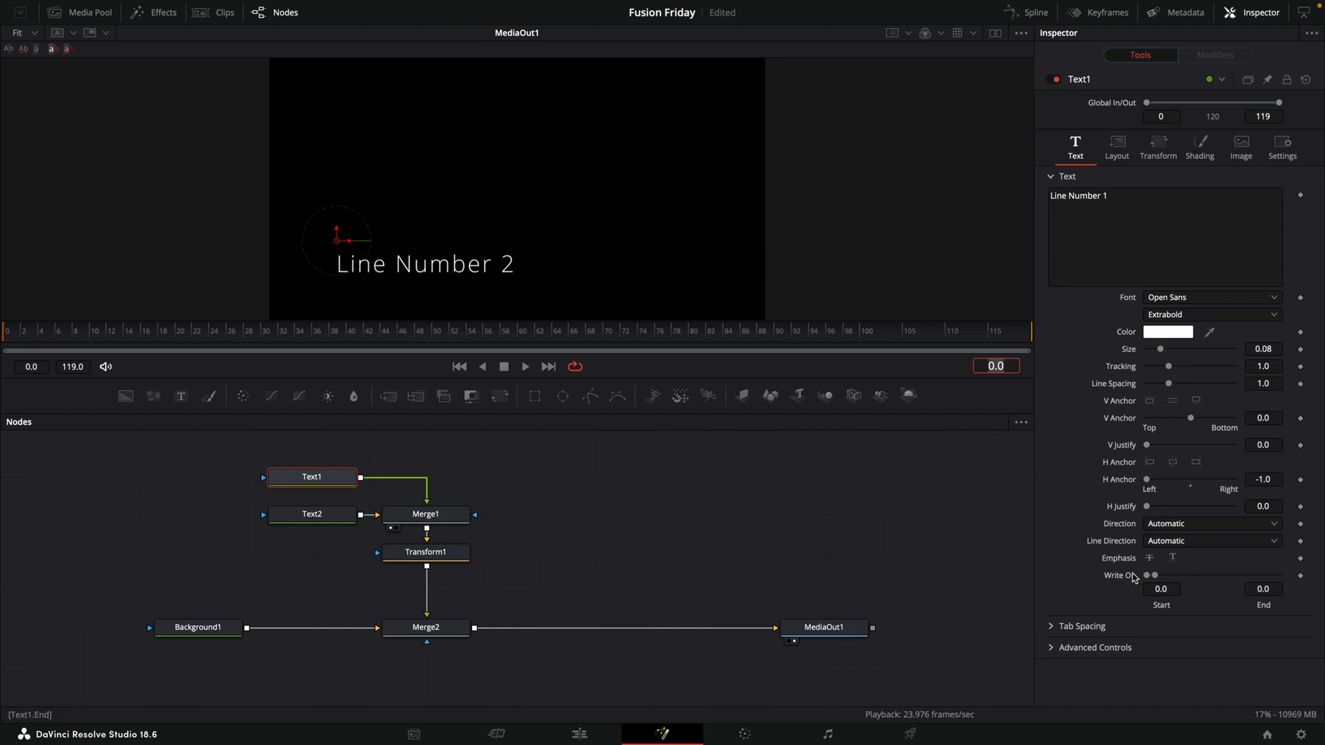
{"action": "left_click", "coordinate": [1301, 577]}
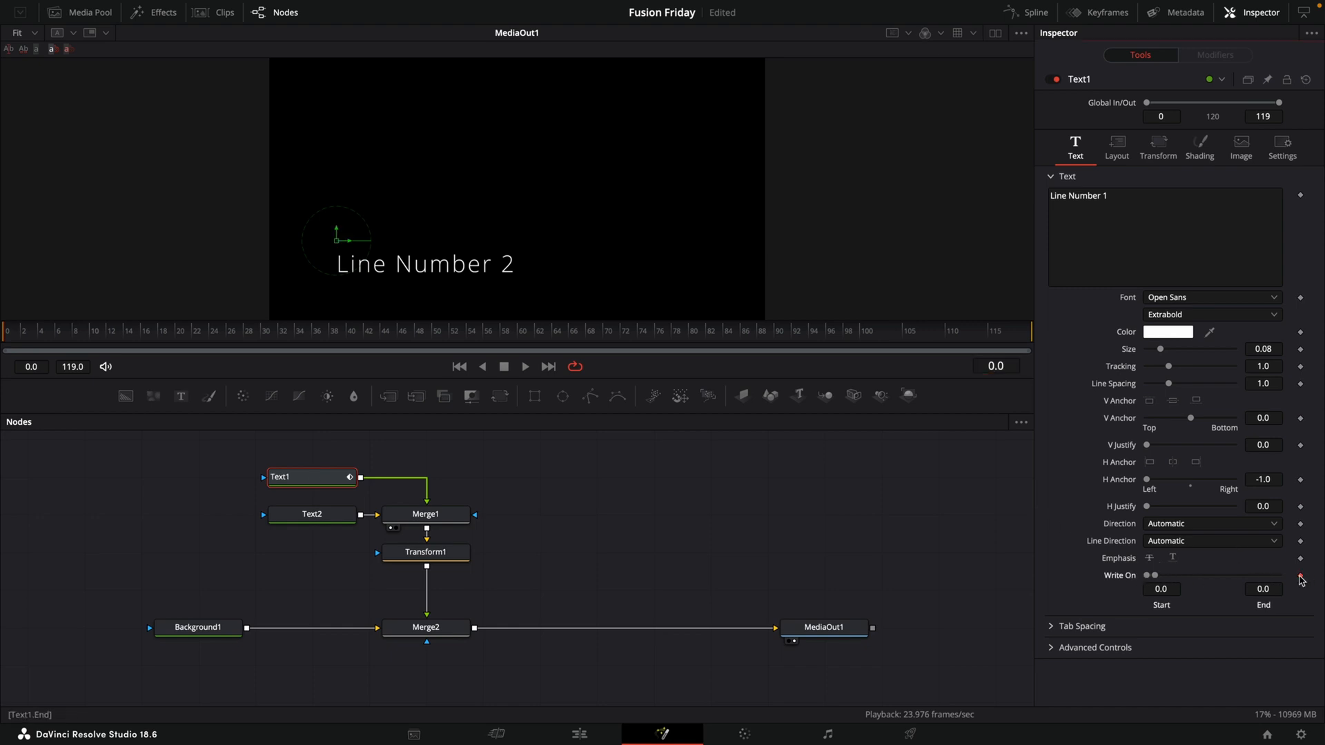
{"action": "left_click", "coordinate": [1000, 364]}
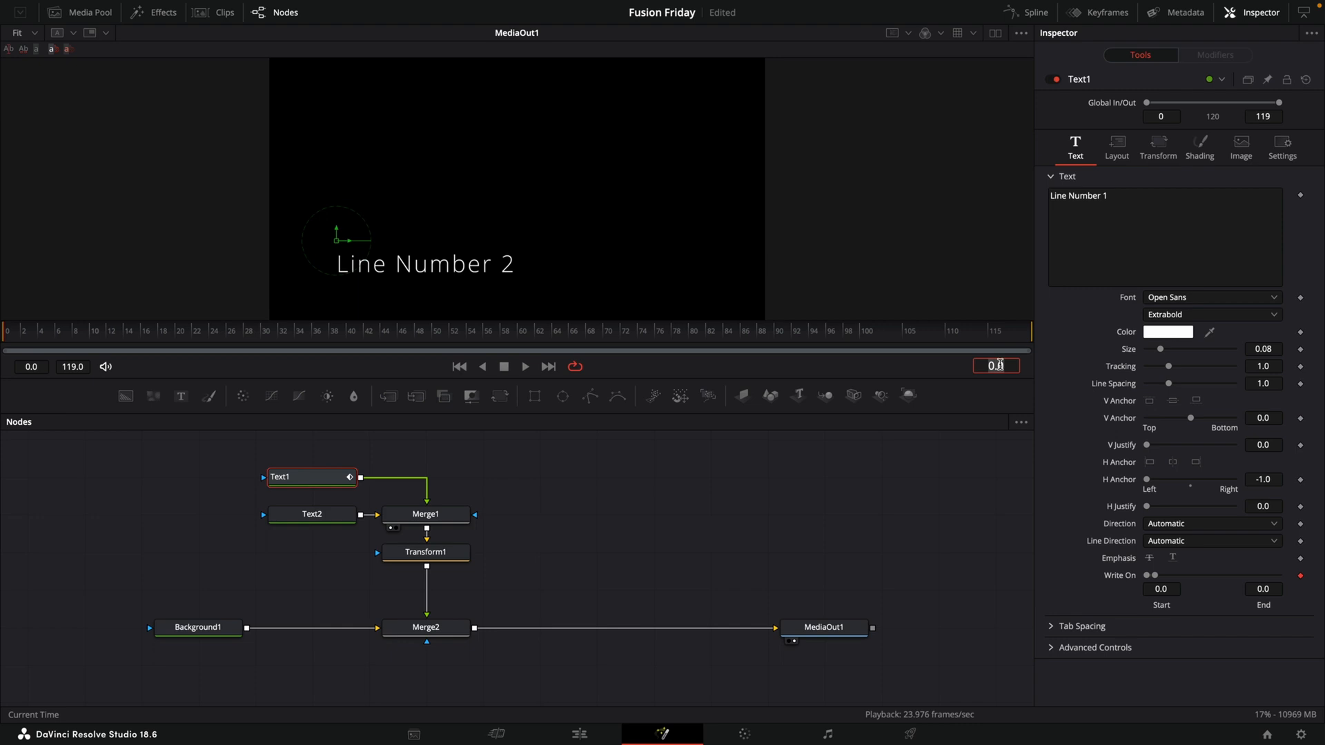
{"action": "left_click_drag", "start_coordinate": [1155, 576], "coordinate": [1323, 582]}
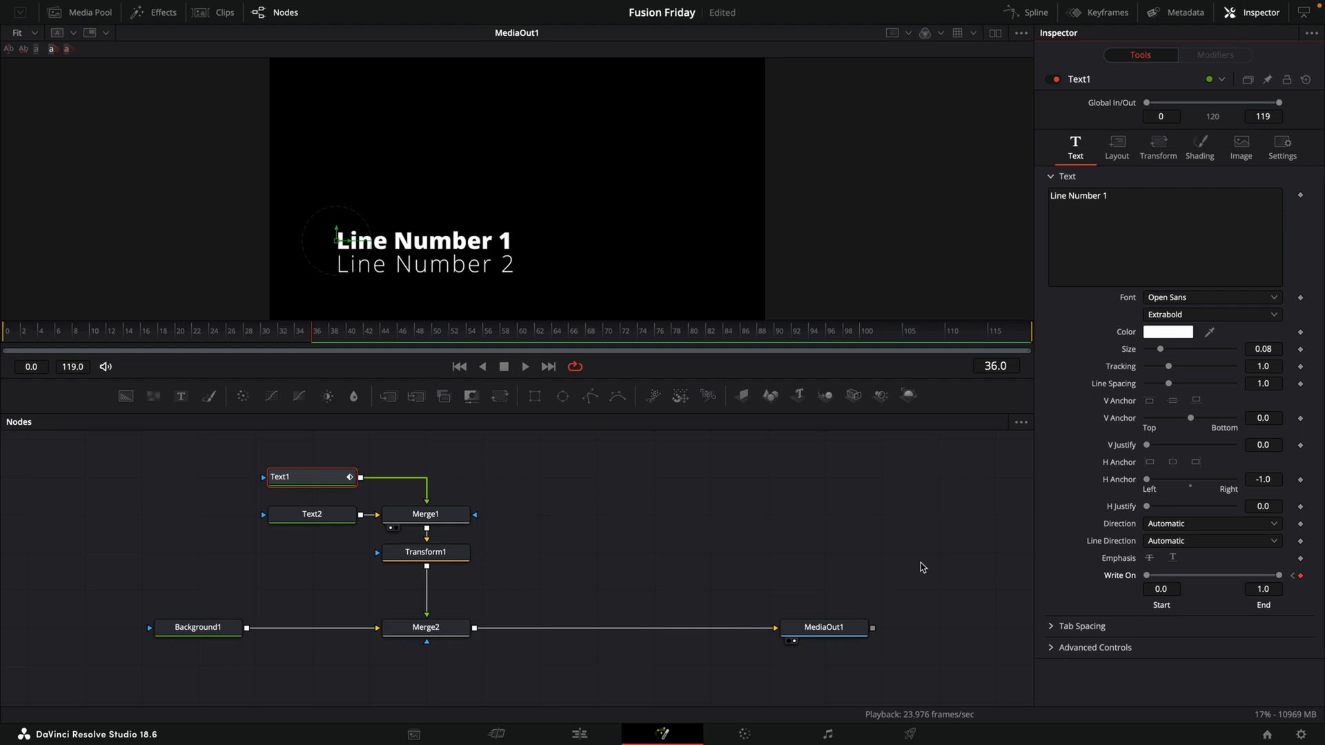
Keyframe the Text2 node's Write On end at 1.0 on frame 36 and at 0.0 on frame 0.
{"action": "left_click", "coordinate": [325, 524]}
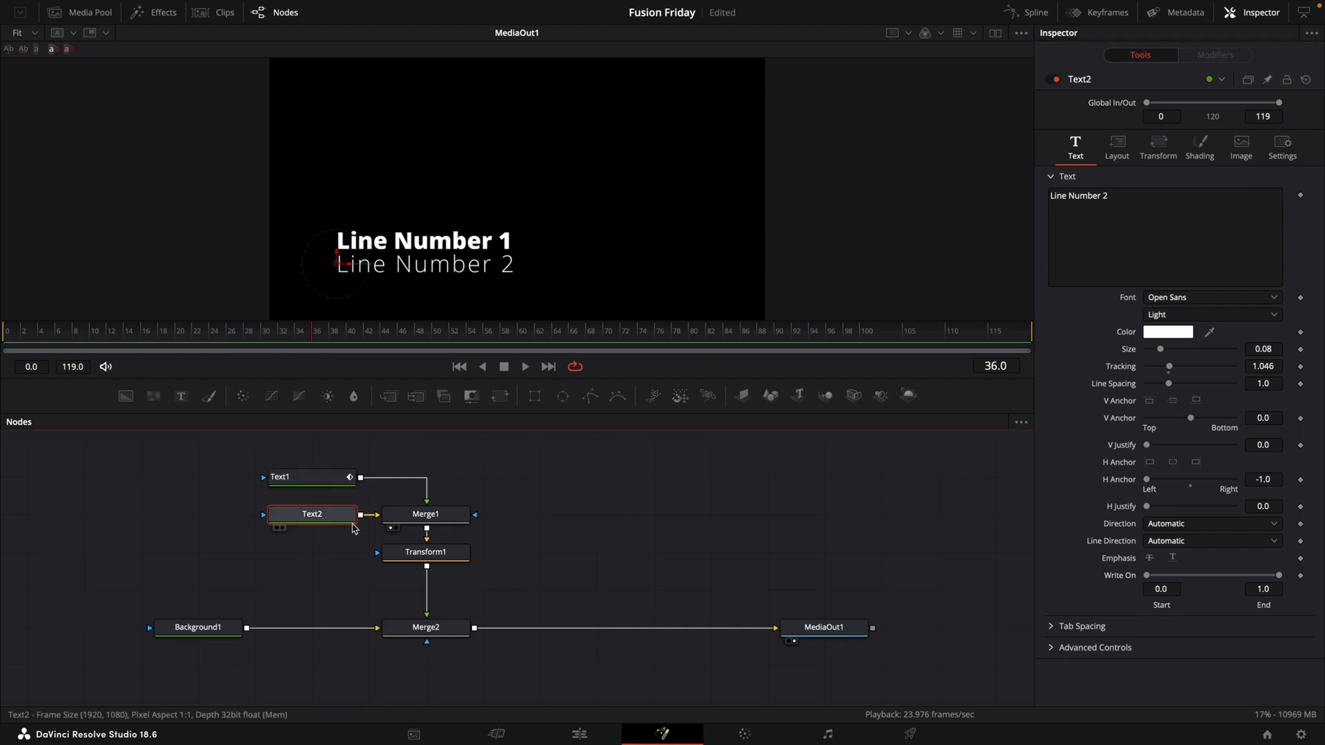
{"action": "left_click", "coordinate": [1301, 576]}
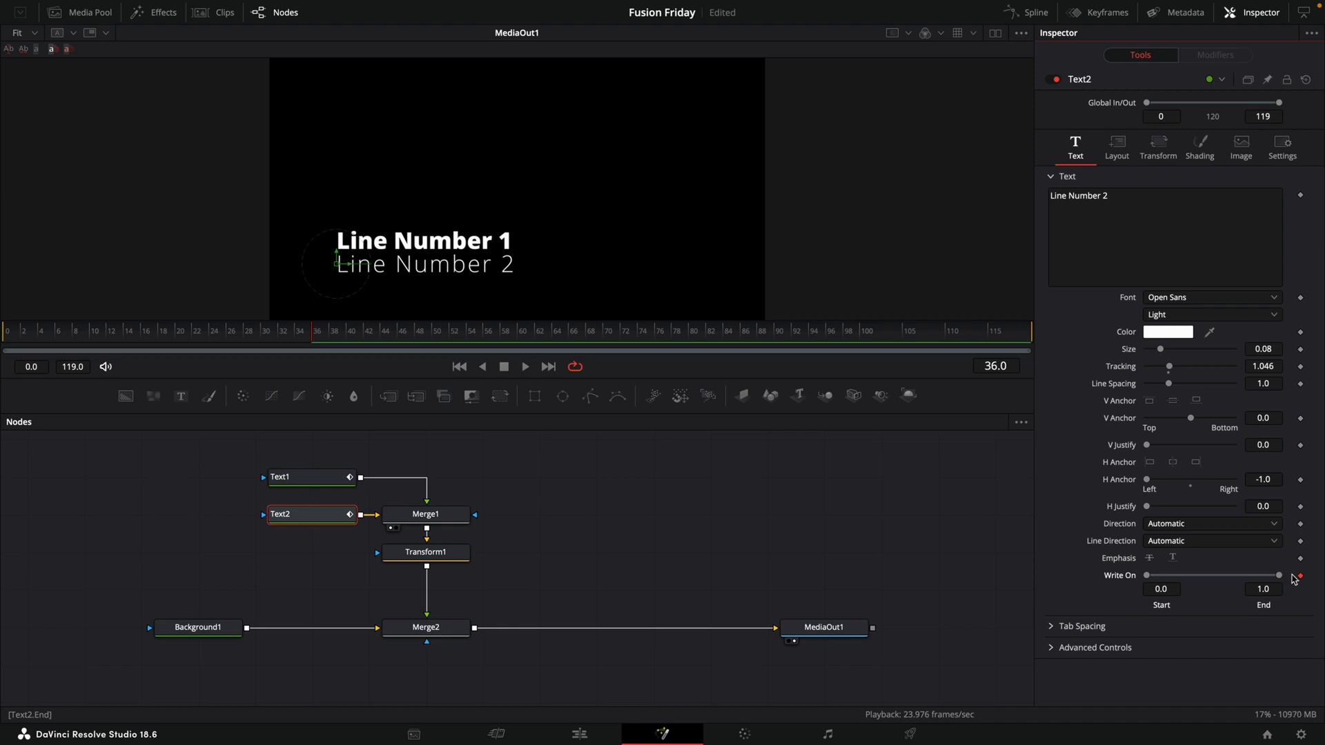
{"action": "left_click", "coordinate": [994, 366]}
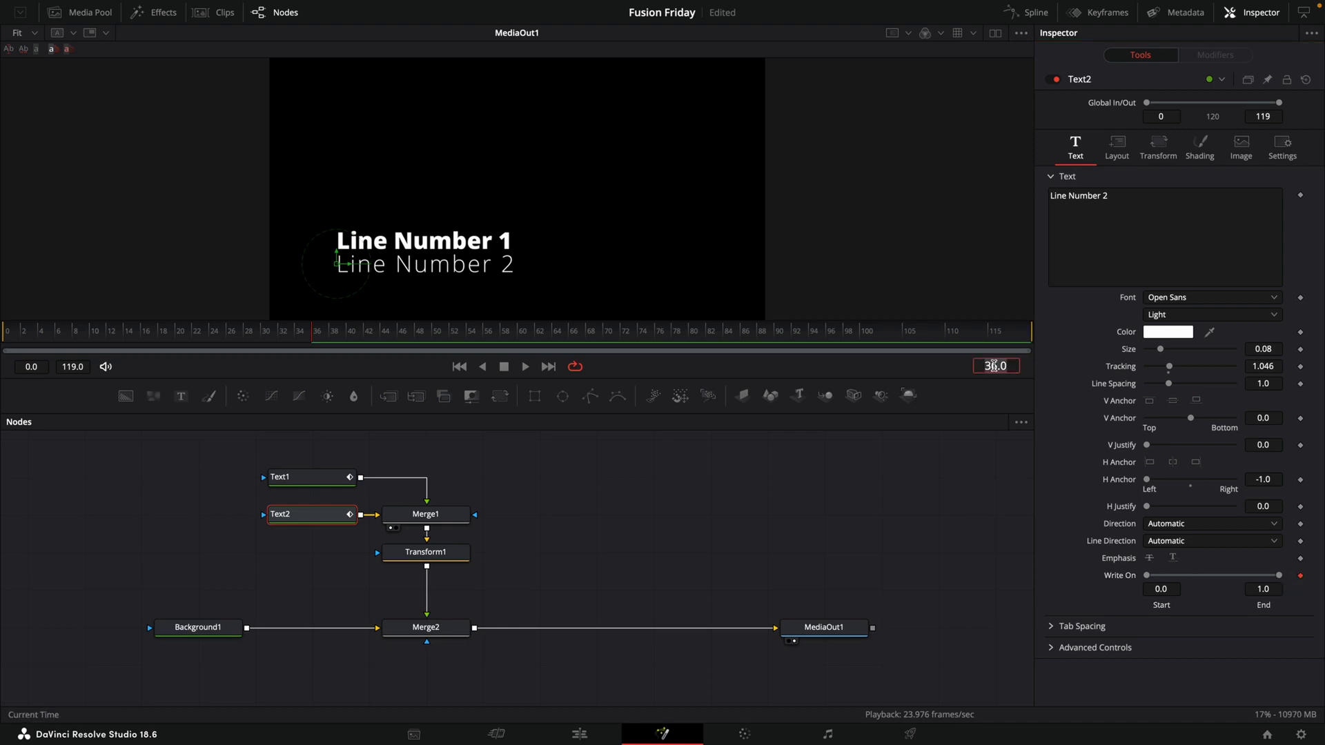
{"action": "type", "text": "0"}
{"action": "key", "text": "Return"}
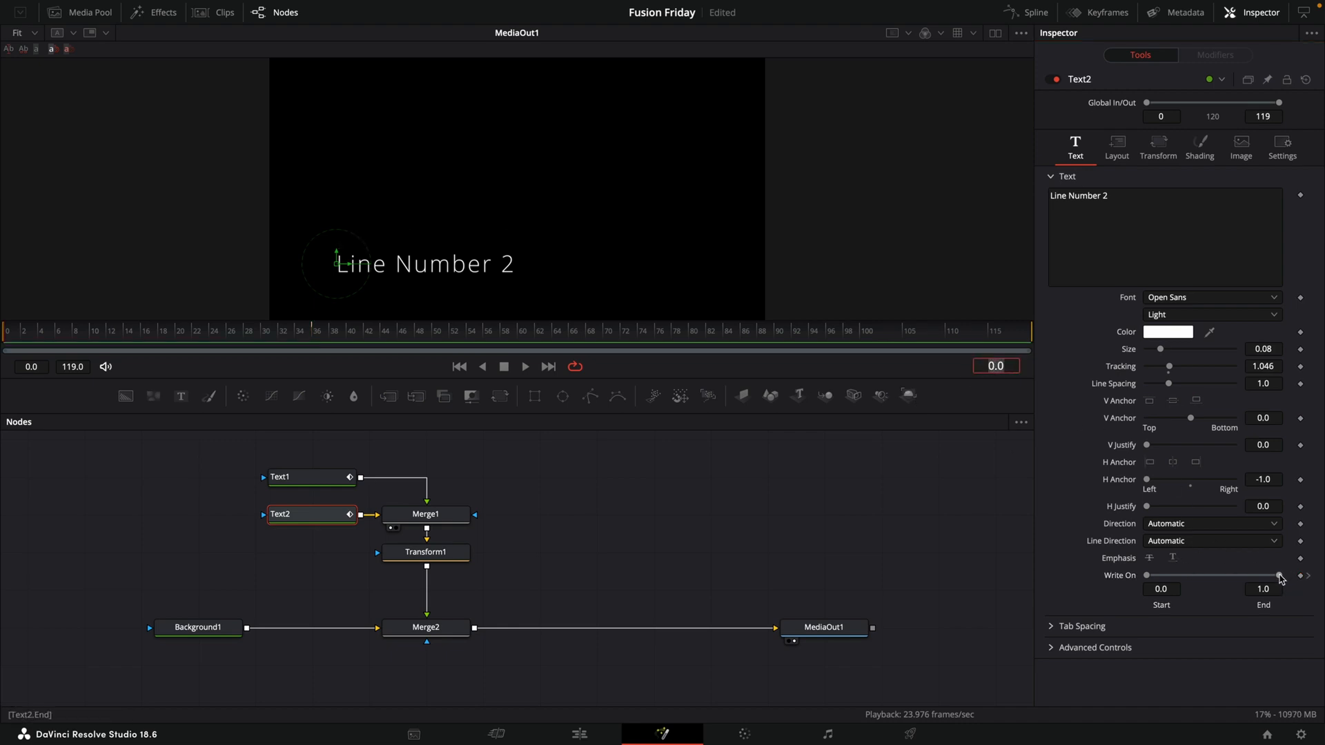
{"action": "left_click_drag", "start_coordinate": [1280, 578], "coordinate": [1058, 568]}
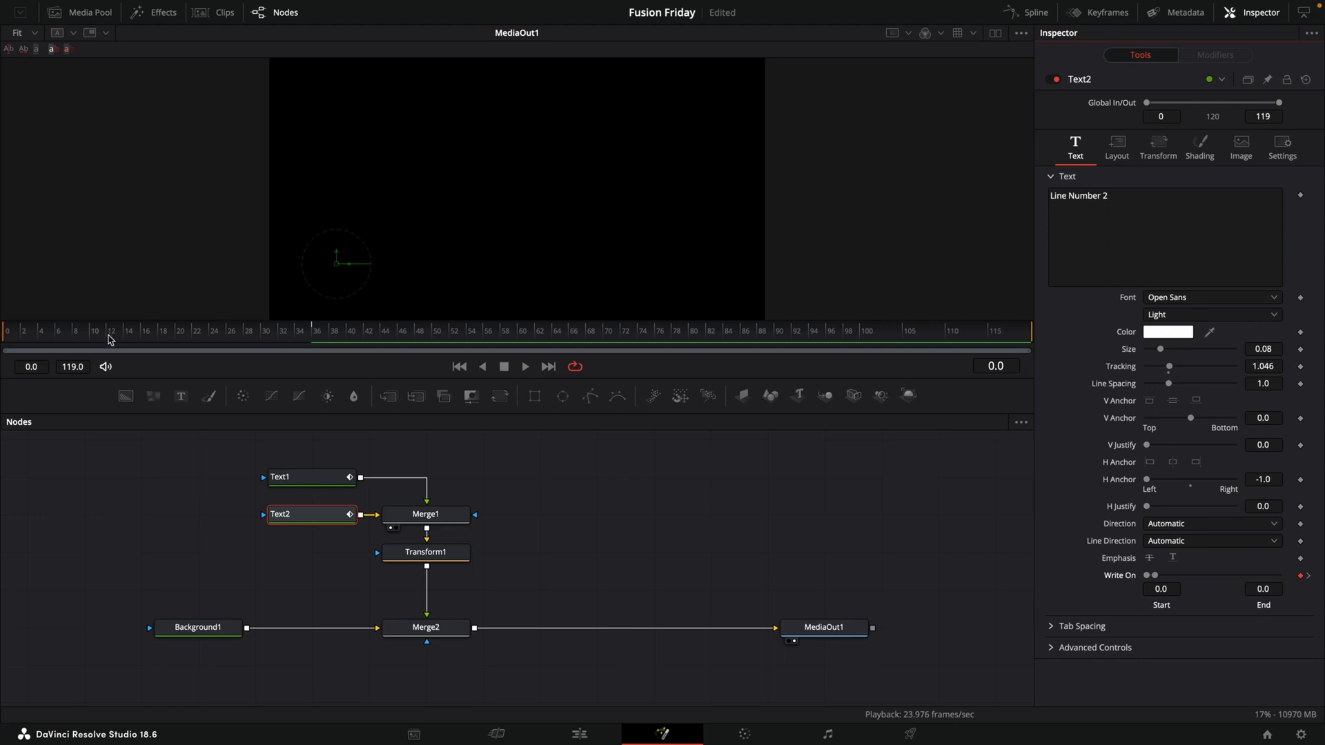
Set the render range's end to frame 50 and play the text animation.
{"action": "double_click", "coordinate": [82, 366]}
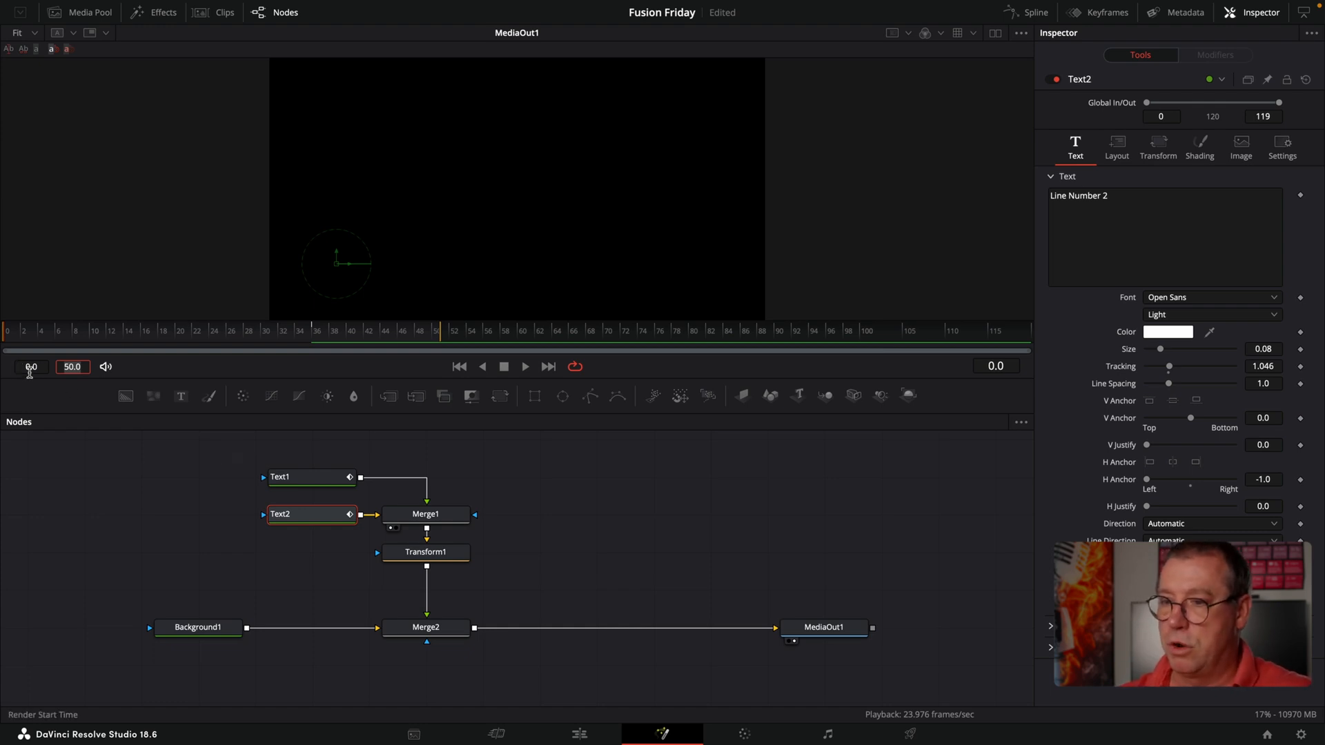
{"action": "left_click", "coordinate": [521, 368]}
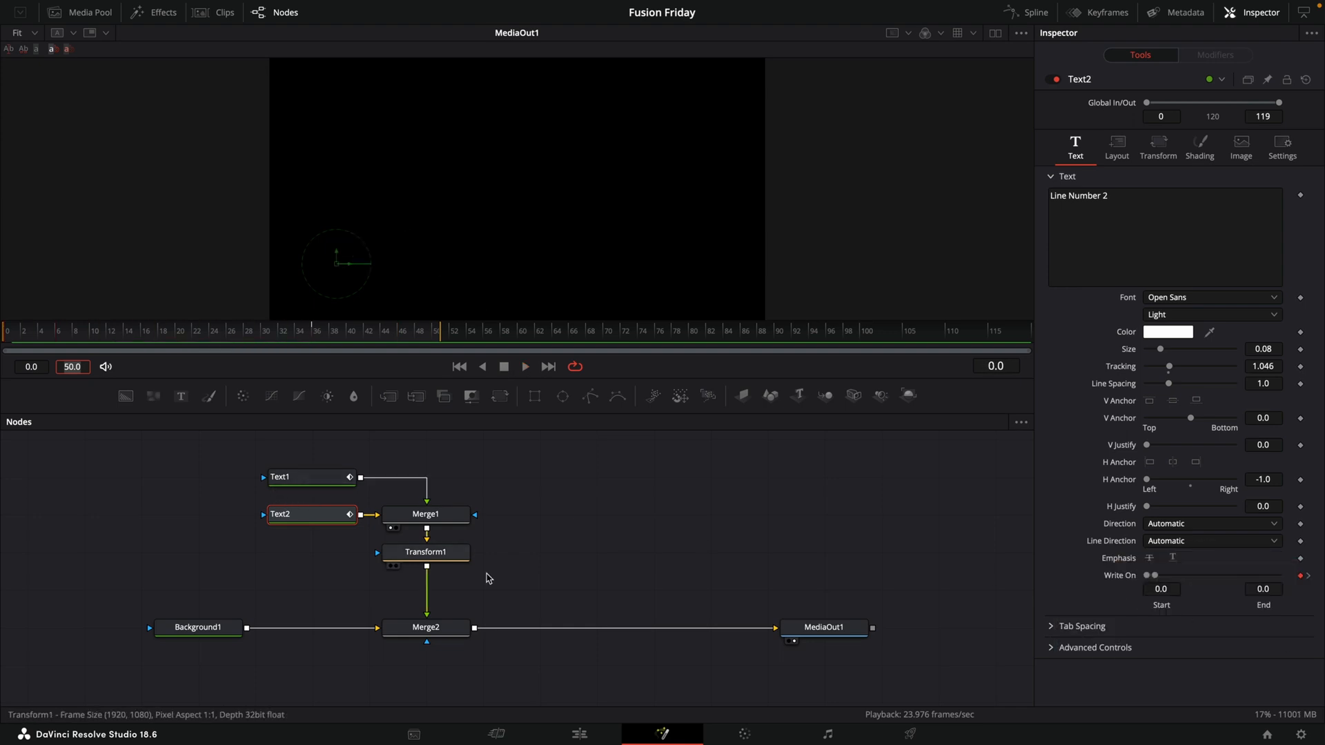
Reset Write On to its default for both Text2 and Text1, removing its keyframes.
{"action": "double_click", "coordinate": [1107, 581]}
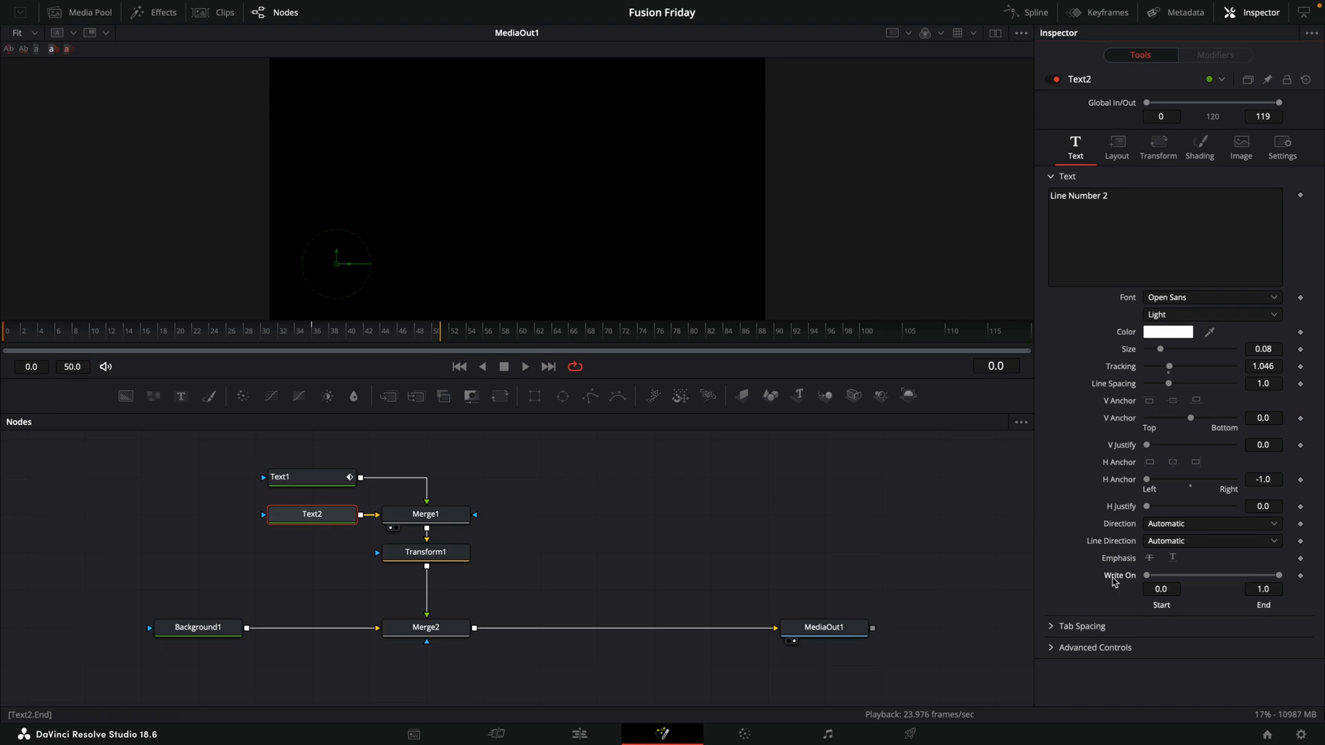
{"action": "left_click", "coordinate": [321, 481]}
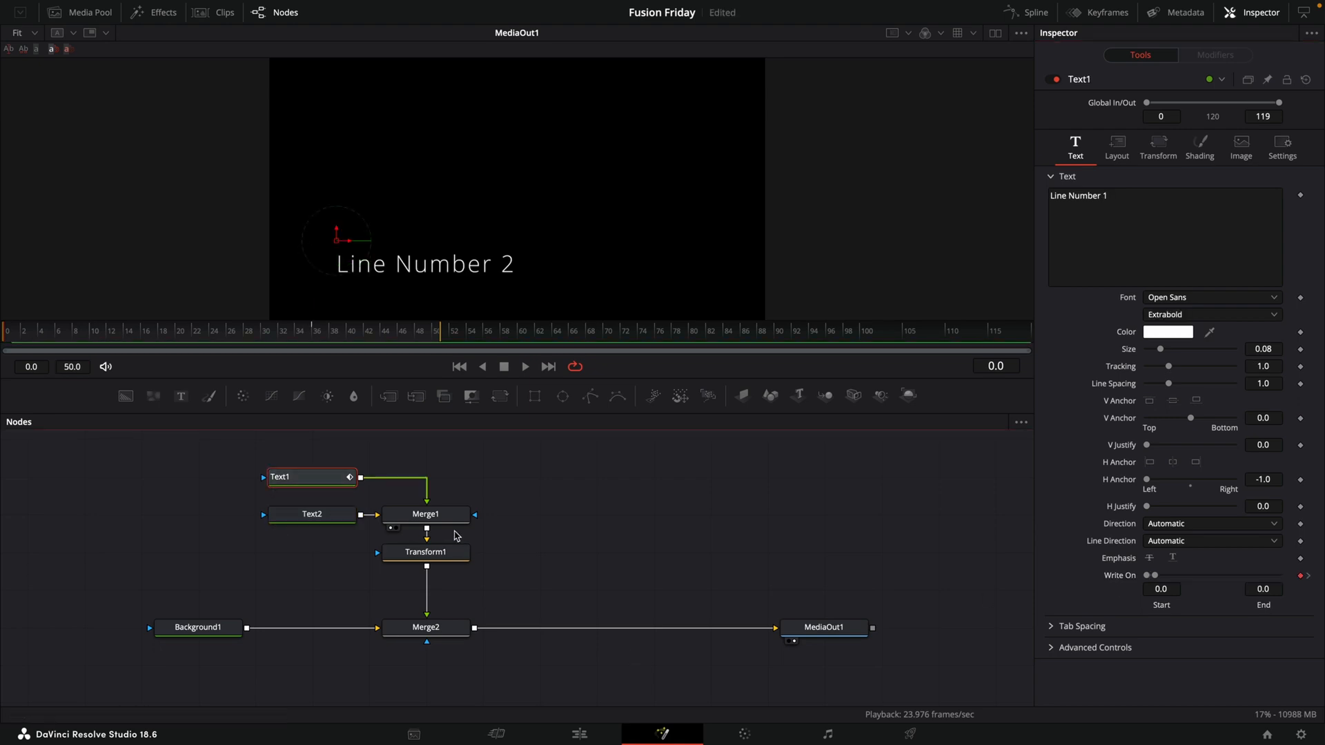
{"action": "double_click", "coordinate": [1124, 576]}
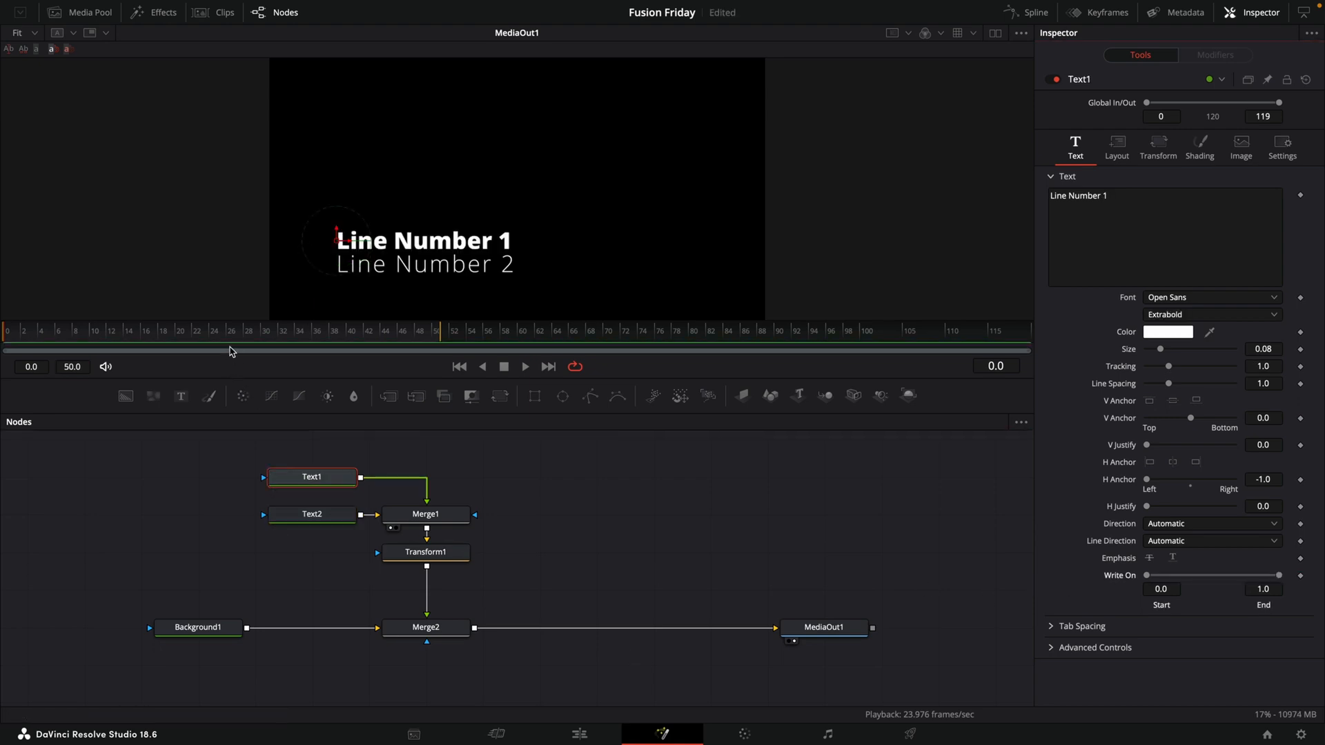
{"action": "left_click_drag", "start_coordinate": [228, 335], "coordinate": [97, 331]}
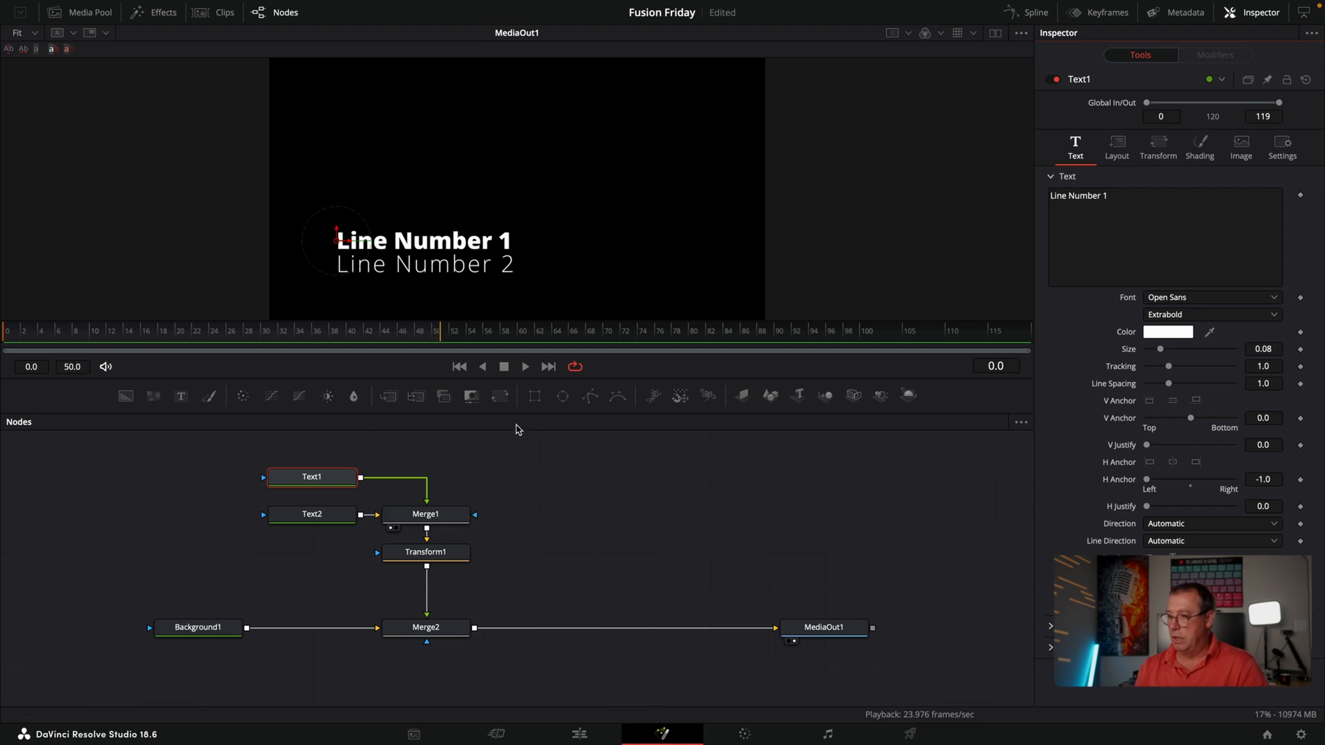
Add a Rectangle mask node connected to the mask input of Merge2.
{"action": "left_click_drag", "start_coordinate": [535, 395], "coordinate": [428, 624]}
{"action": "left_click", "coordinate": [428, 628]}
{"action": "left_click", "coordinate": [426, 664]}
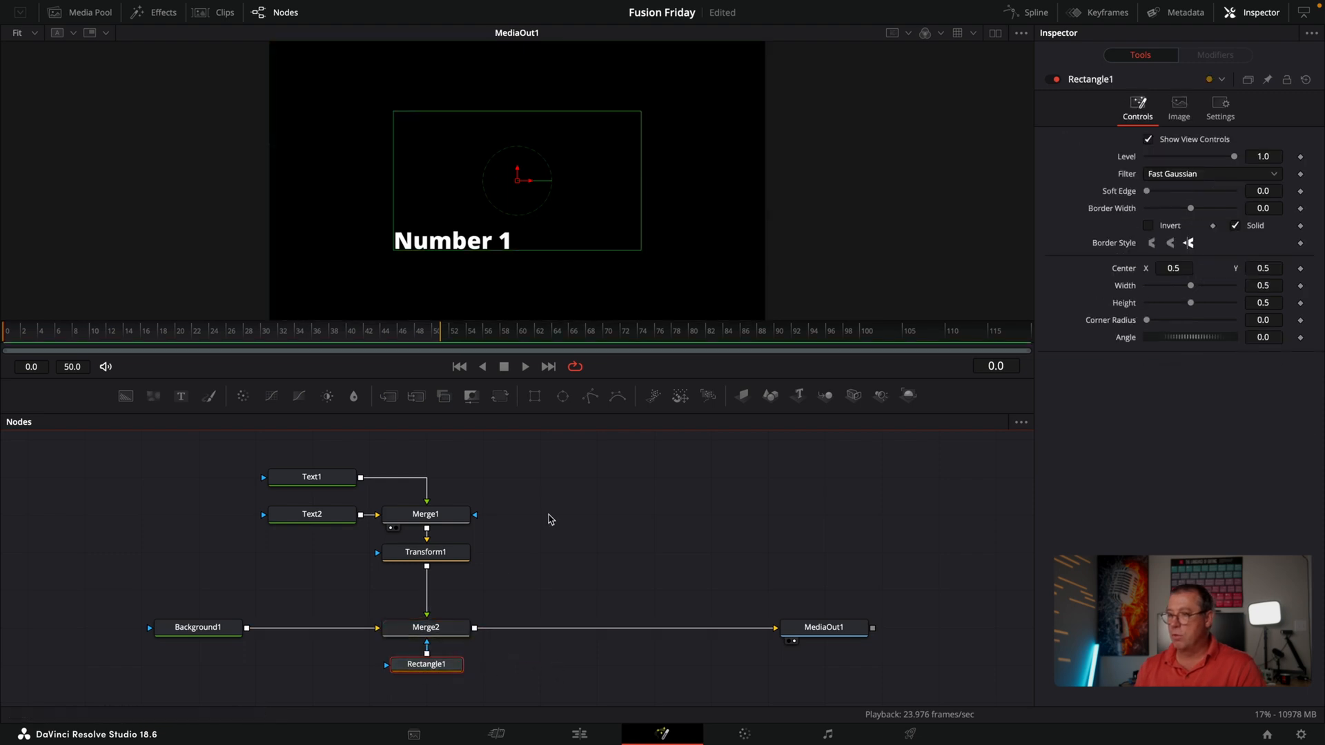
Fit the Rectangle1 mask around both text lines with center X 0.3, Y 0.25, width 0.452 and height 0.26.
{"action": "left_click_drag", "start_coordinate": [515, 185], "coordinate": [414, 252]}
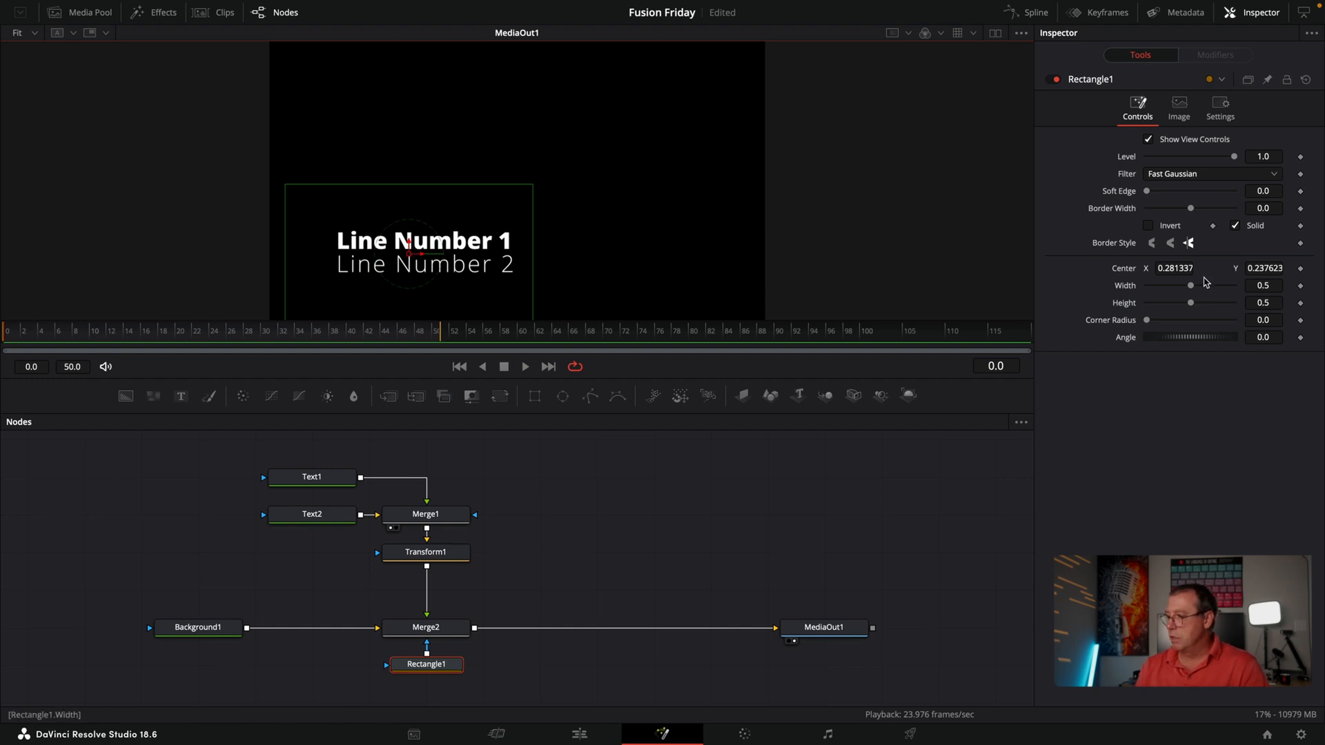
{"action": "left_click_drag", "start_coordinate": [1269, 285], "coordinate": [1248, 302]}
{"action": "left_click", "coordinate": [1272, 272]}
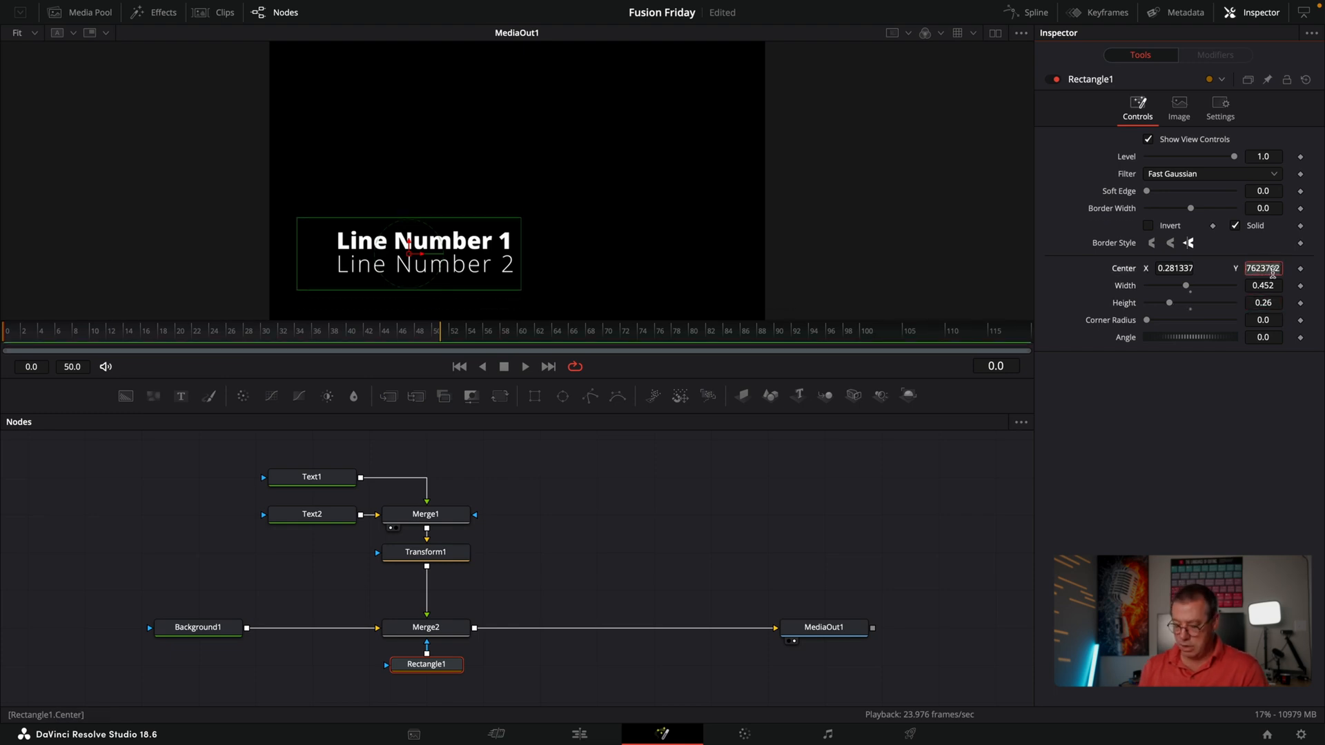
{"action": "key", "text": "Tab"}
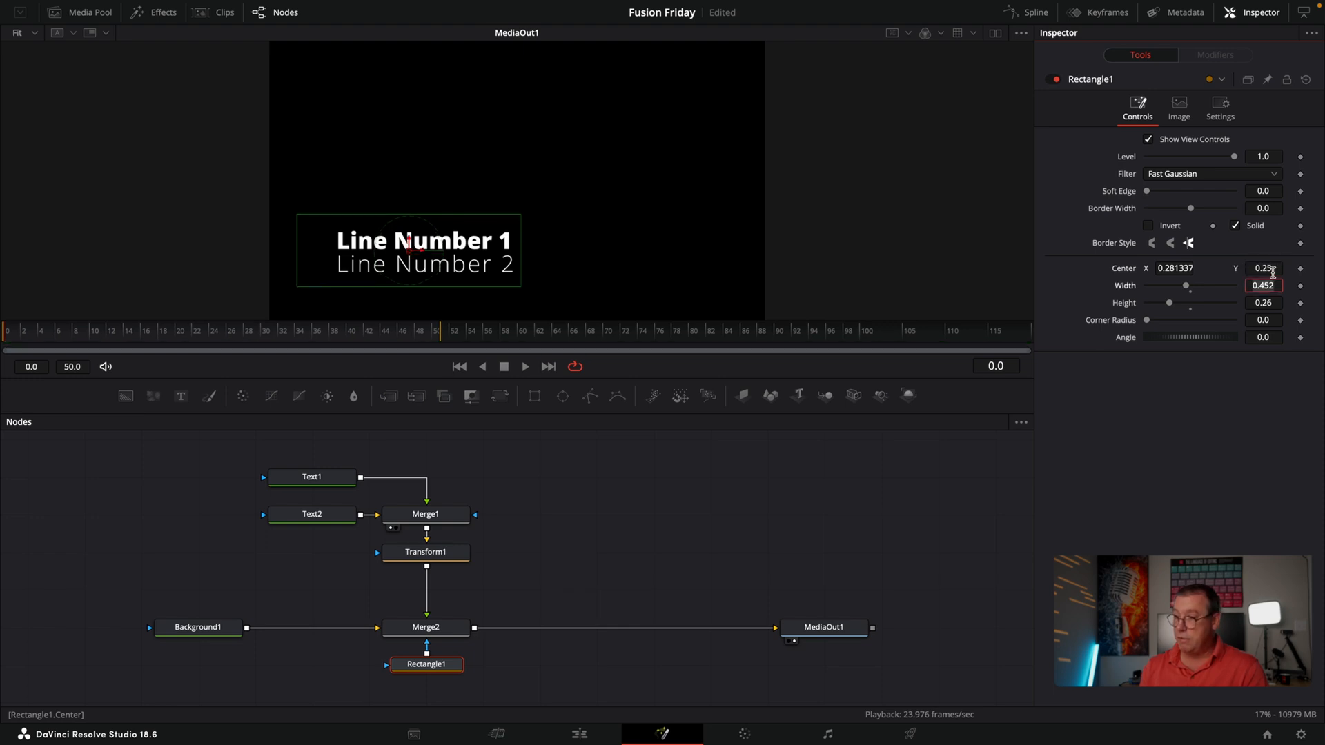
{"action": "left_click_drag", "start_coordinate": [1172, 267], "coordinate": [1182, 267]}
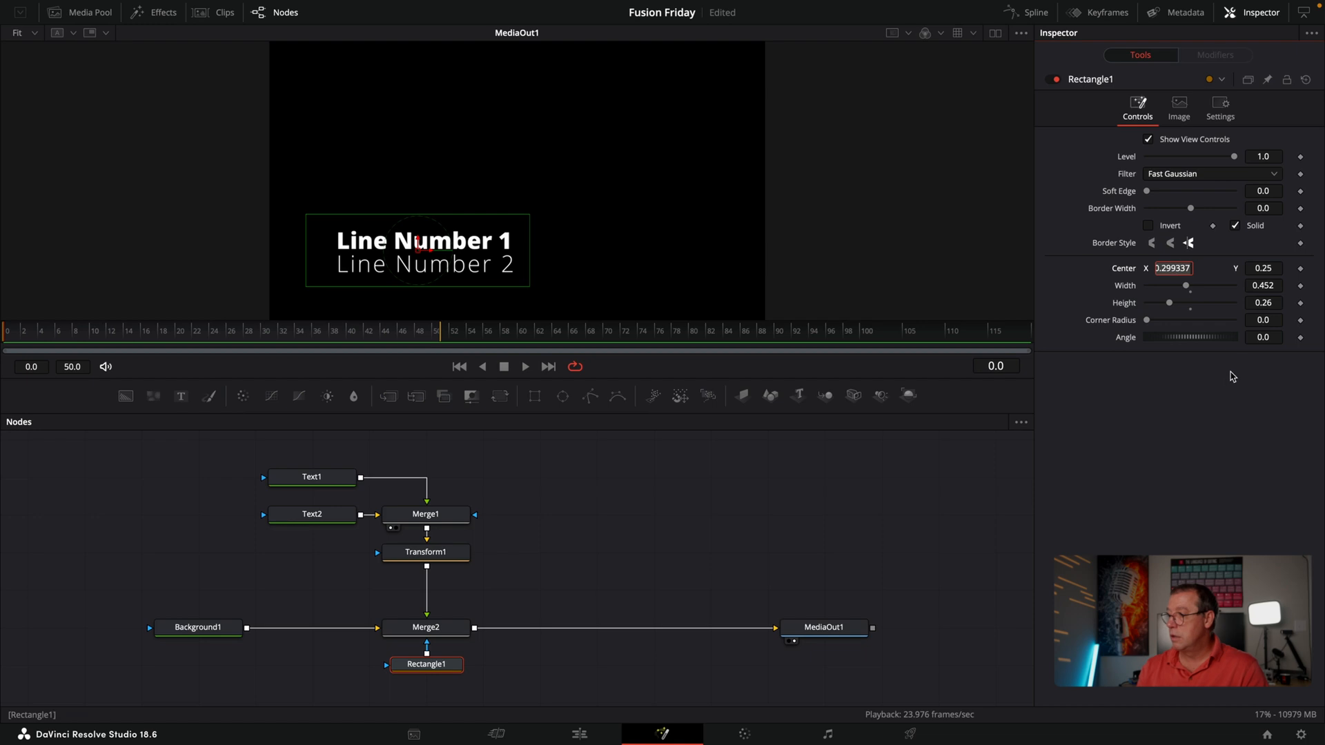
{"action": "key", "text": "Tab"}
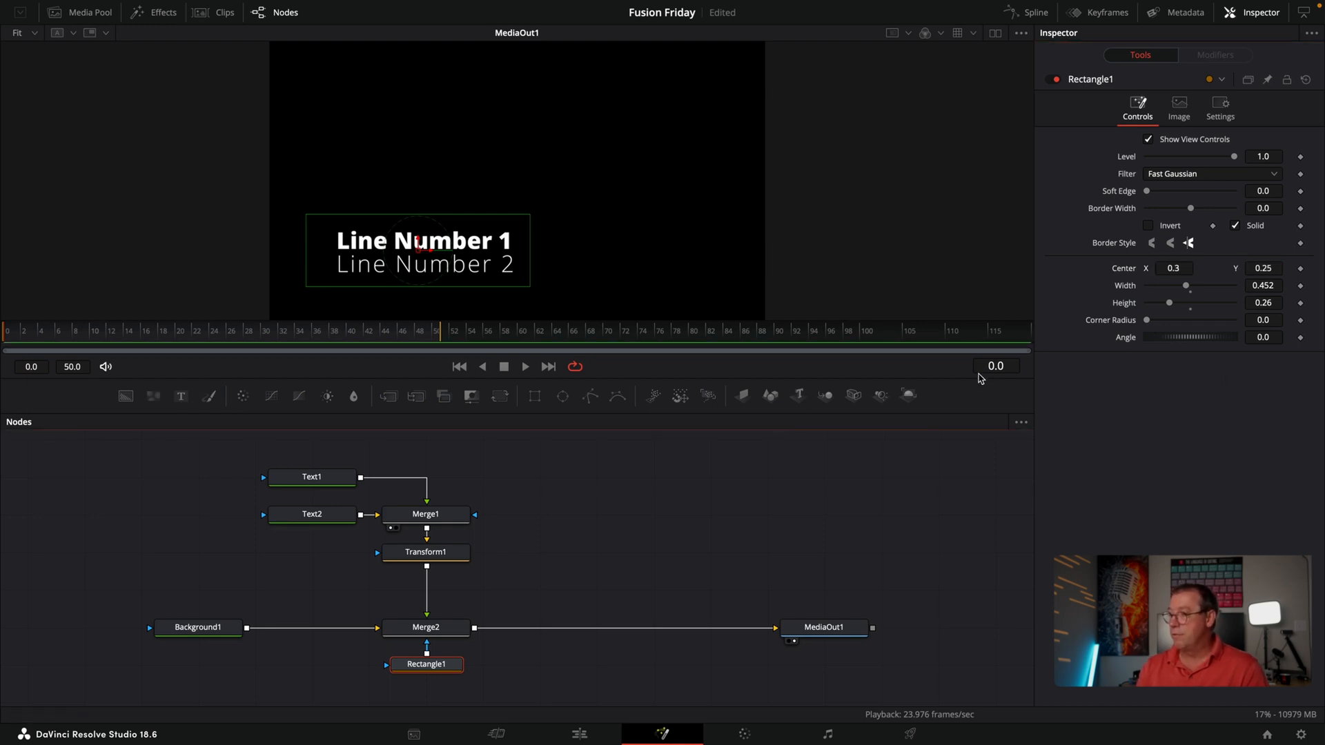
Go to frame 36 and add a keyframe on Rectangle1's Center.
{"action": "left_click", "coordinate": [1004, 359]}
{"action": "type", "text": "36"}
{"action": "key", "text": "Return"}
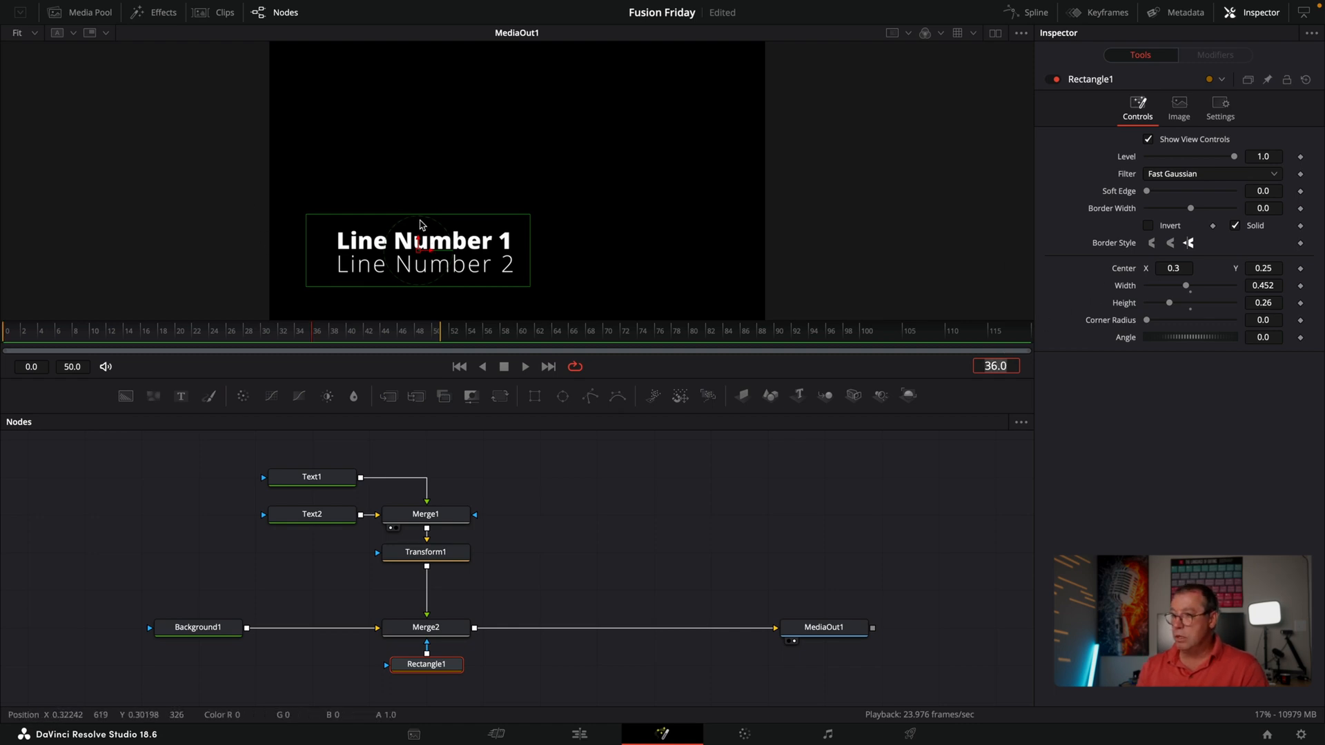
{"action": "left_click", "coordinate": [1301, 268]}
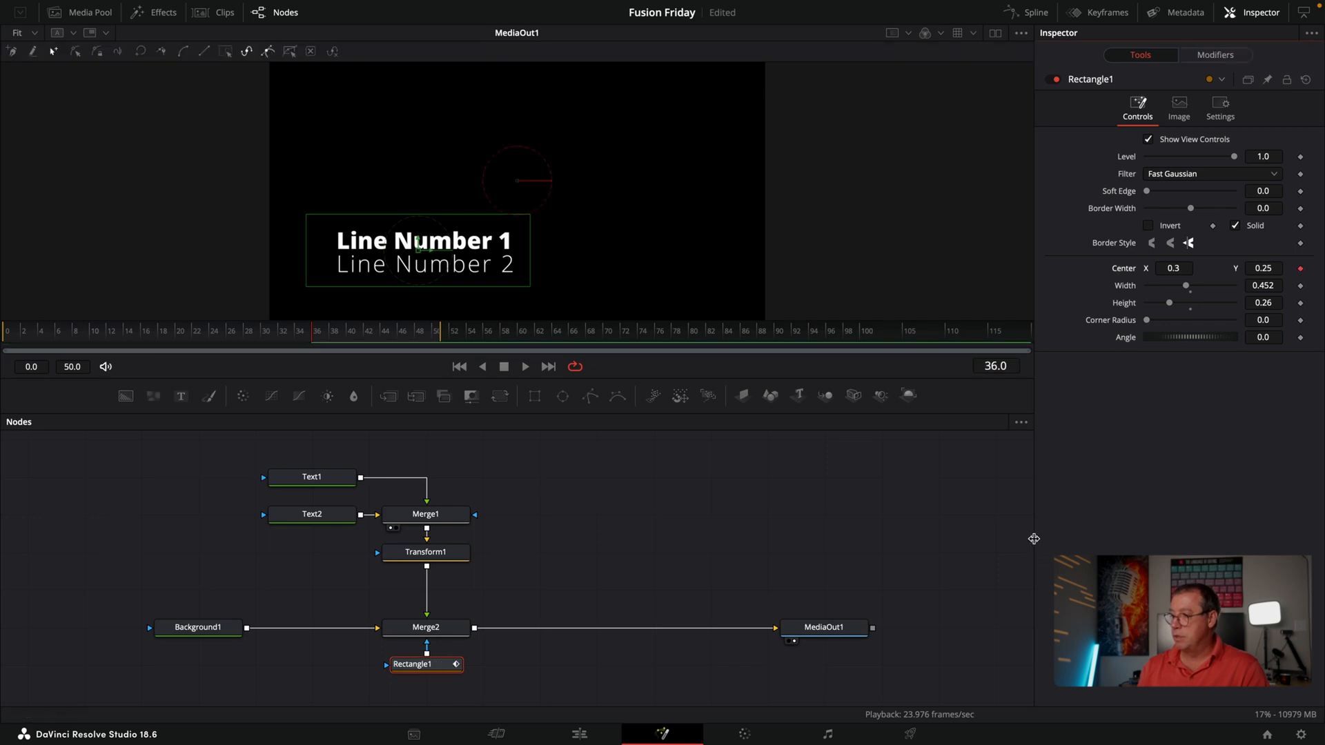
Keyframe Rectangle1's center X at -0.137 on frame 0 and play back the mask reveal.
{"action": "left_click", "coordinate": [1002, 359]}
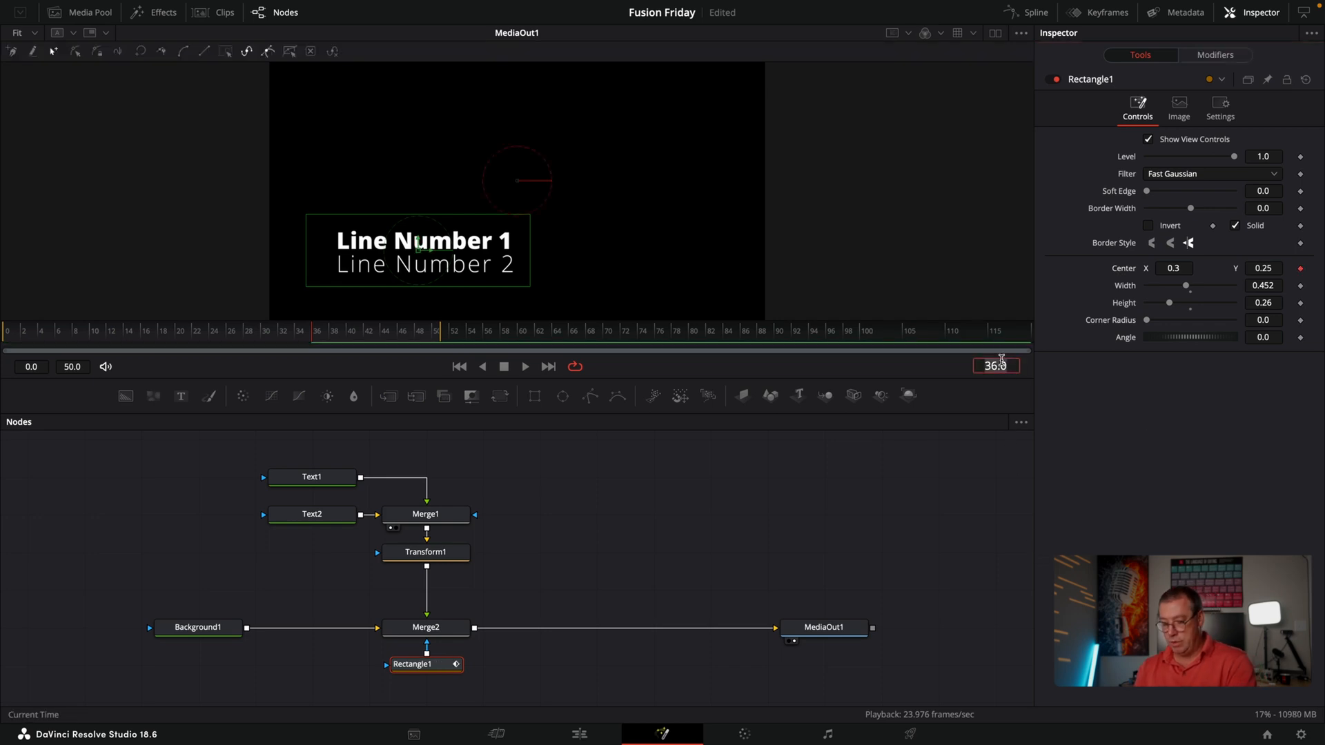
{"action": "type", "text": "0"}
{"action": "key", "text": "Return"}
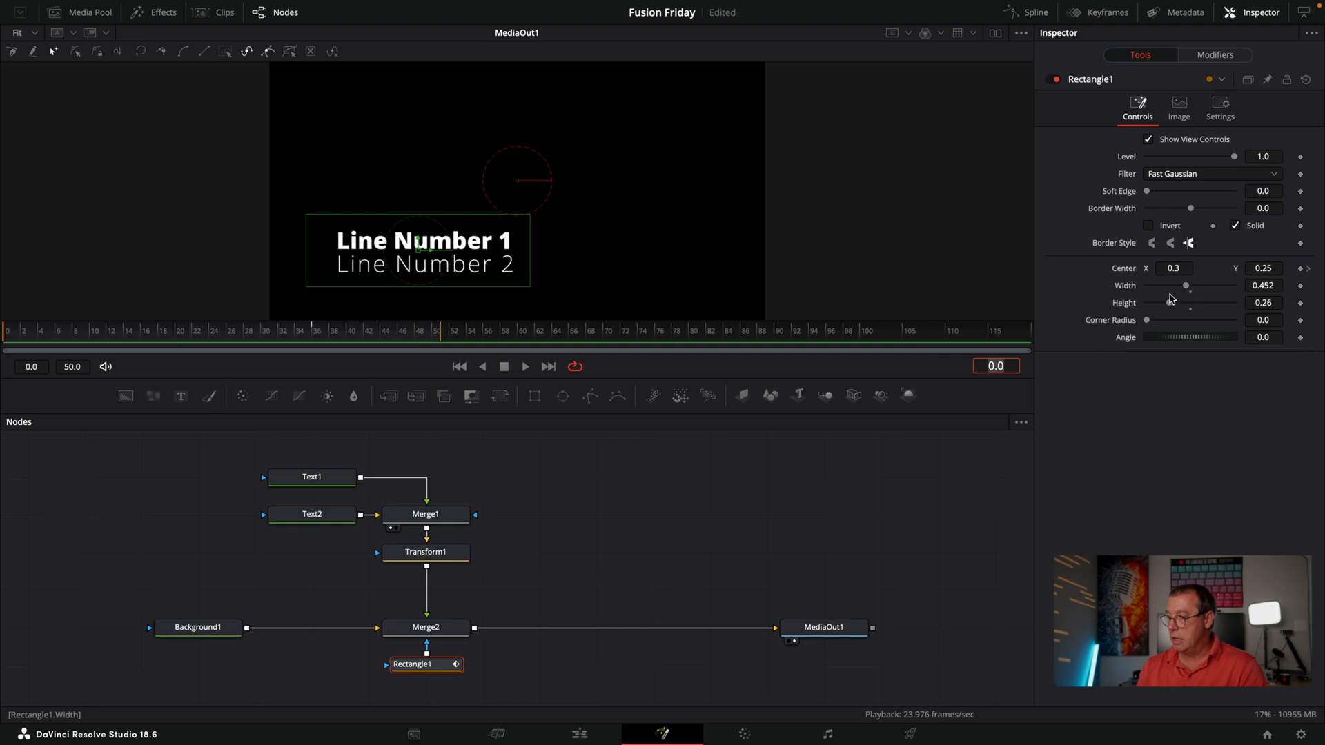
{"action": "left_click_drag", "start_coordinate": [1186, 269], "coordinate": [932, 268]}
{"action": "left_click", "coordinate": [799, 545]}
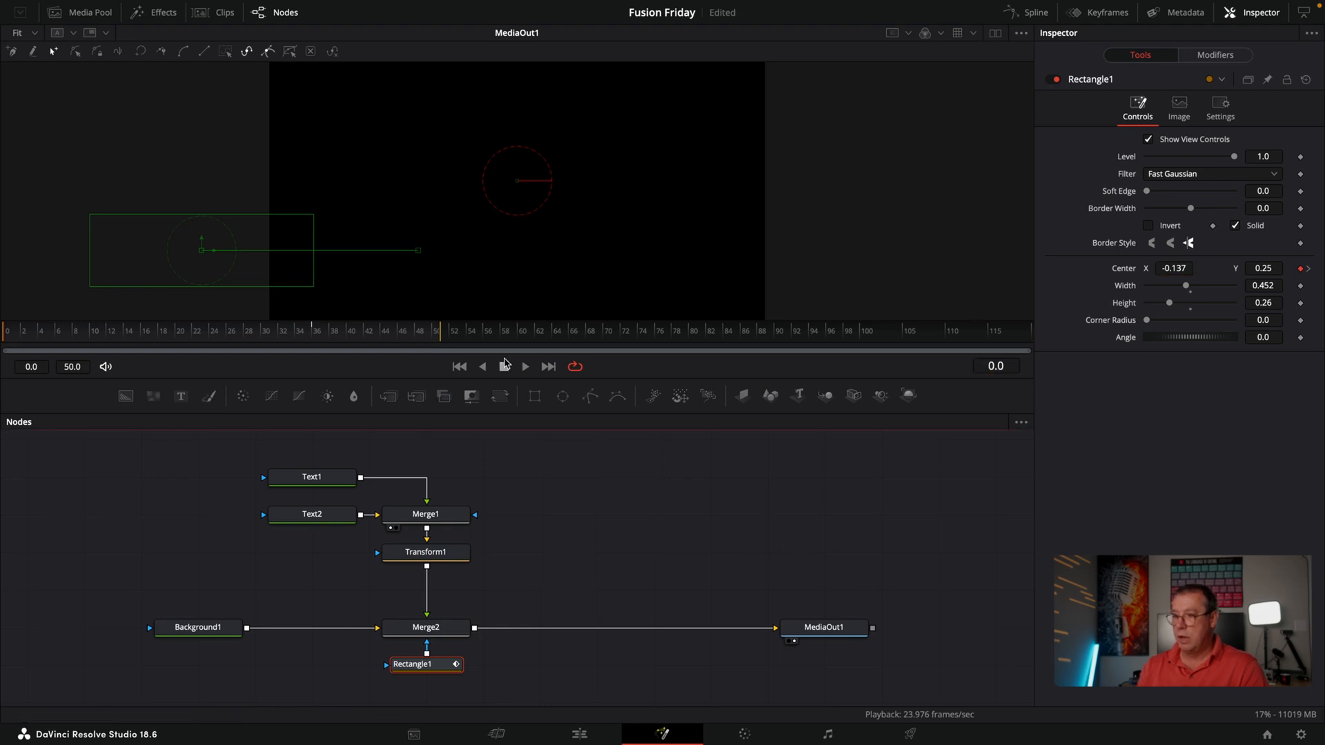
{"action": "left_click", "coordinate": [525, 366]}
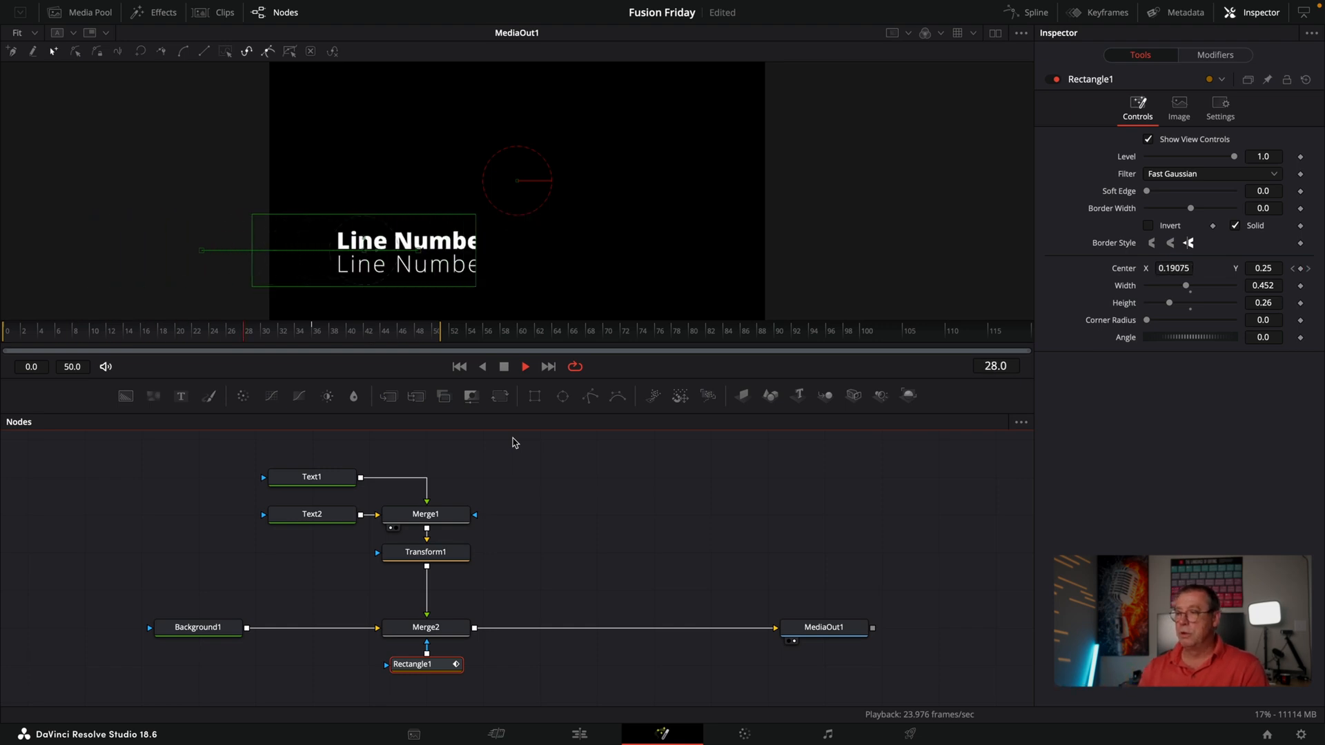
{"action": "left_click", "coordinate": [505, 367]}
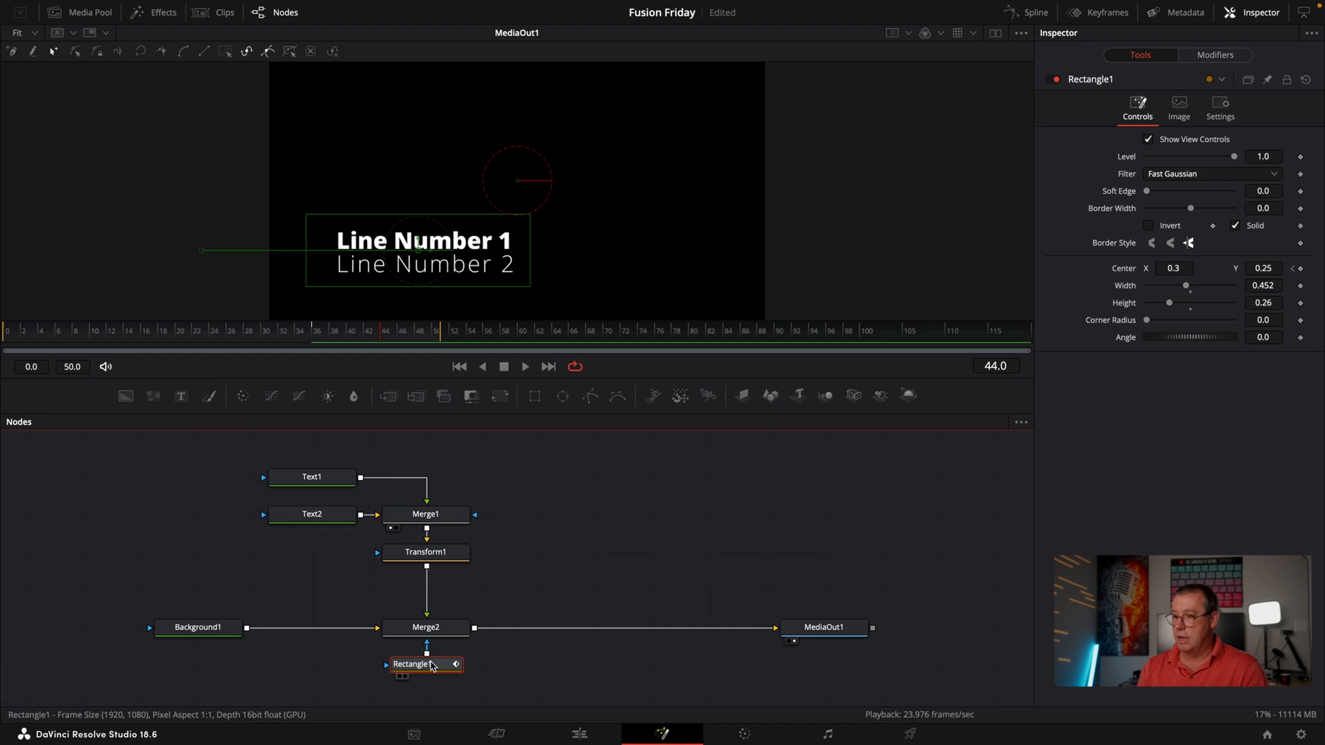
Show Rectangle1's Displacement curve in the Spline editor and fit it to the view.
{"action": "left_click", "coordinate": [1035, 14]}
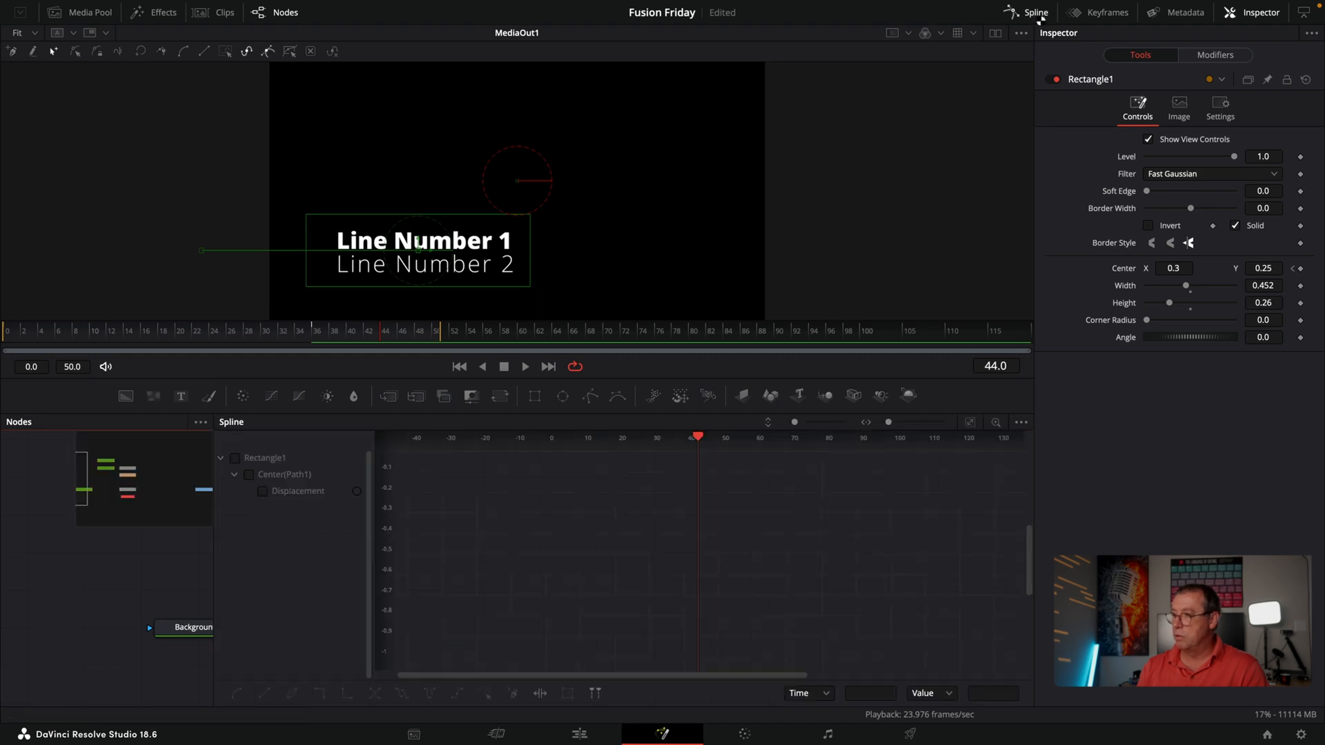
{"action": "left_click", "coordinate": [268, 495]}
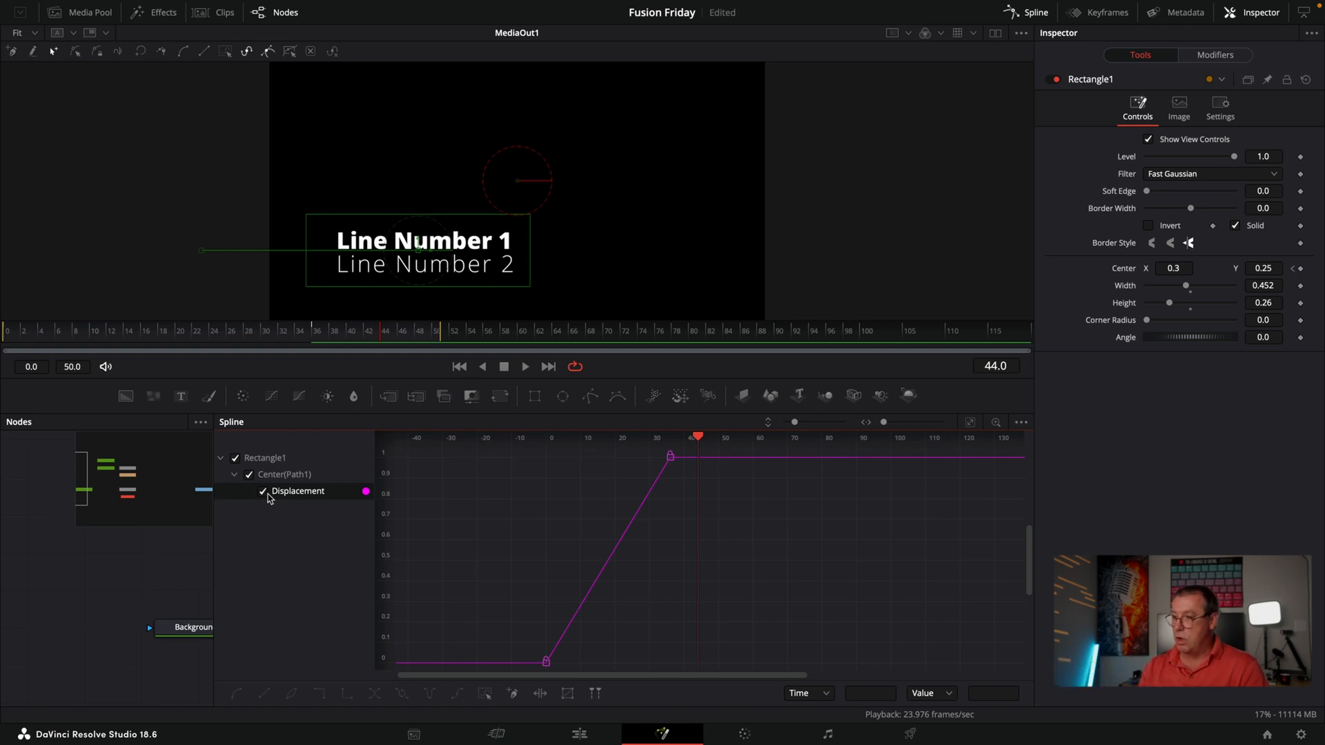
{"action": "left_click", "coordinate": [968, 423]}
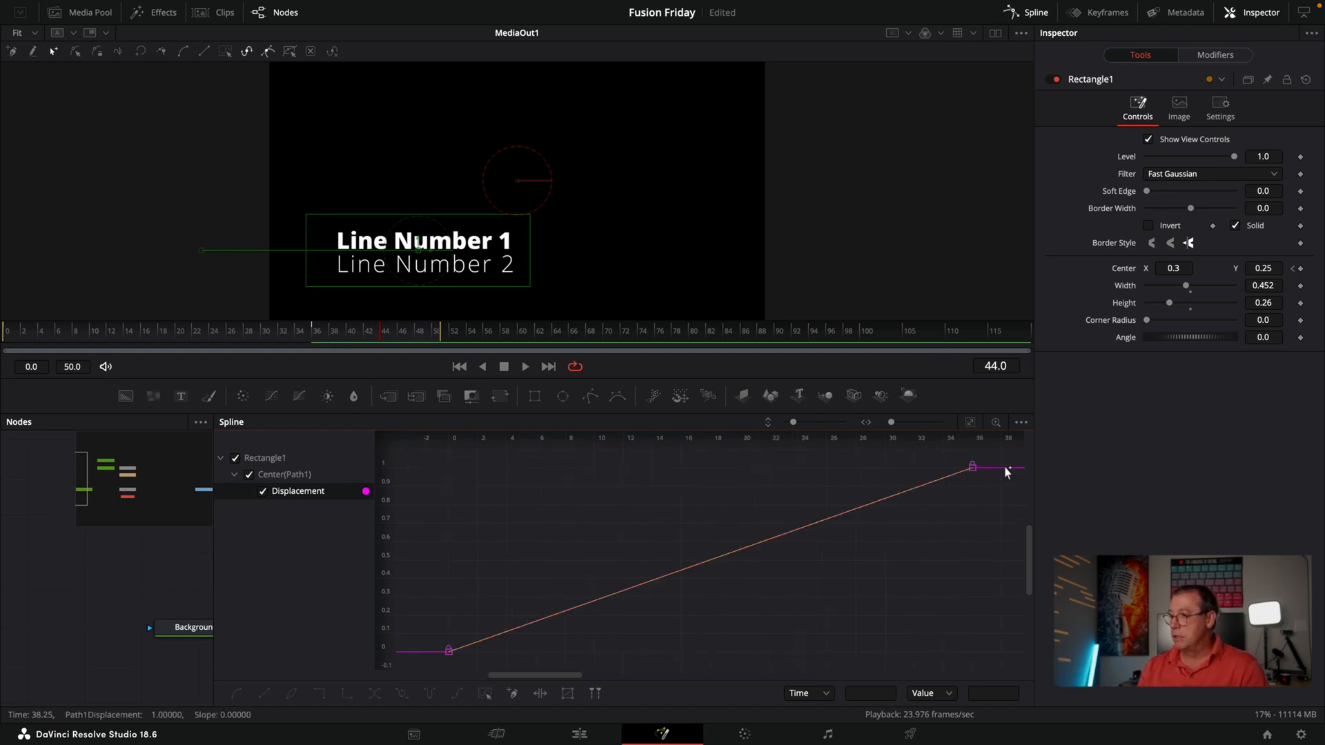
Smooth both keyframes of Rectangle1's Displacement curve and set the Ease In value to 50.
{"action": "left_click_drag", "start_coordinate": [999, 458], "coordinate": [414, 667]}
{"action": "key", "text": "shift+s"}
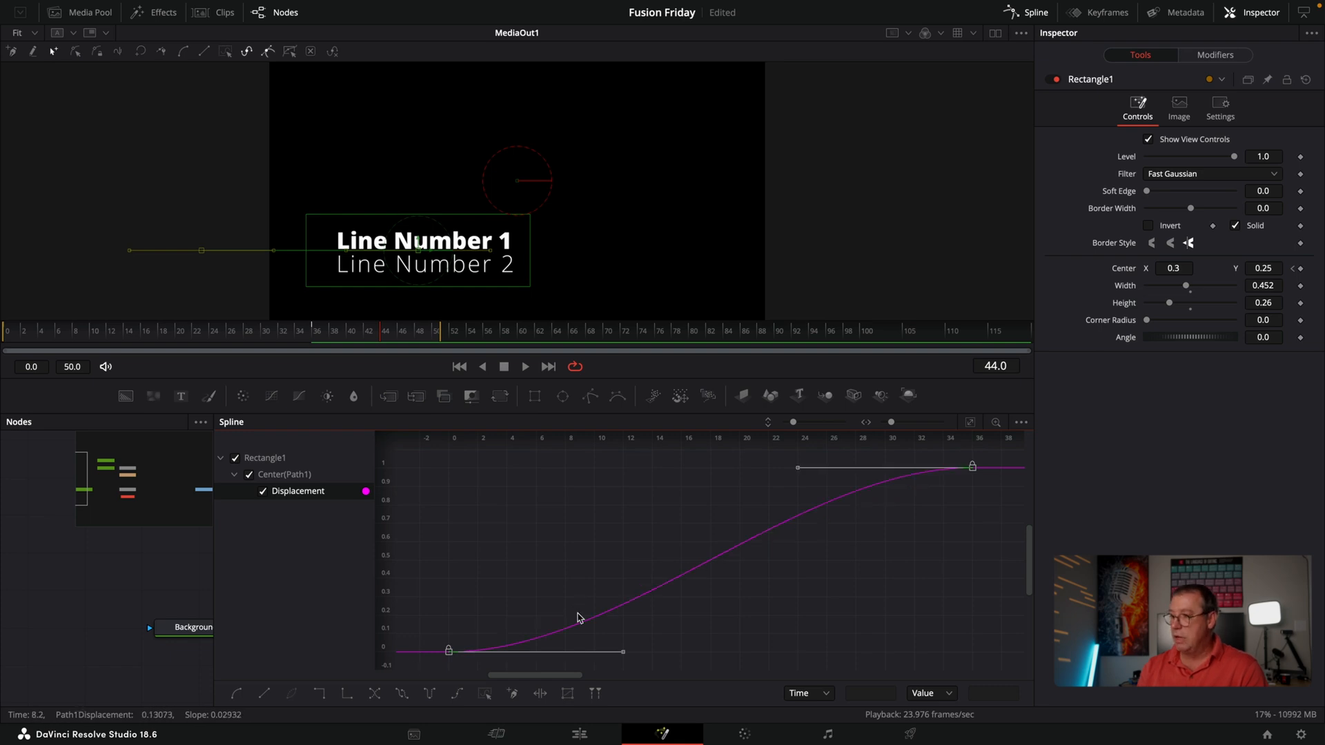
{"action": "key", "text": "t"}
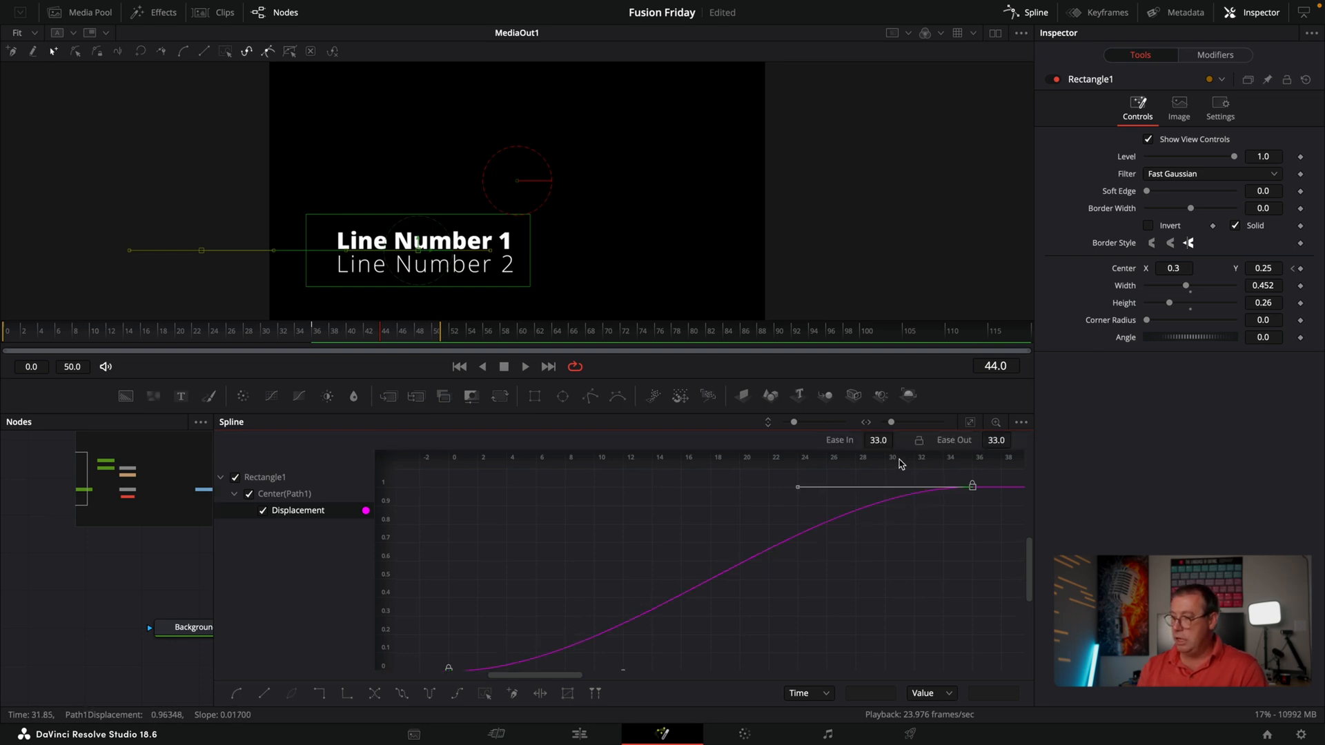
{"action": "mouse_move", "coordinate": [881, 439]}
{"action": "left_mouse_down"}
{"action": "mouse_move", "coordinate": [898, 440]}
{"action": "mouse_move", "coordinate": [839, 440]}
{"action": "mouse_move", "coordinate": [897, 439]}
{"action": "mouse_move", "coordinate": [884, 443]}
{"action": "left_mouse_up"}
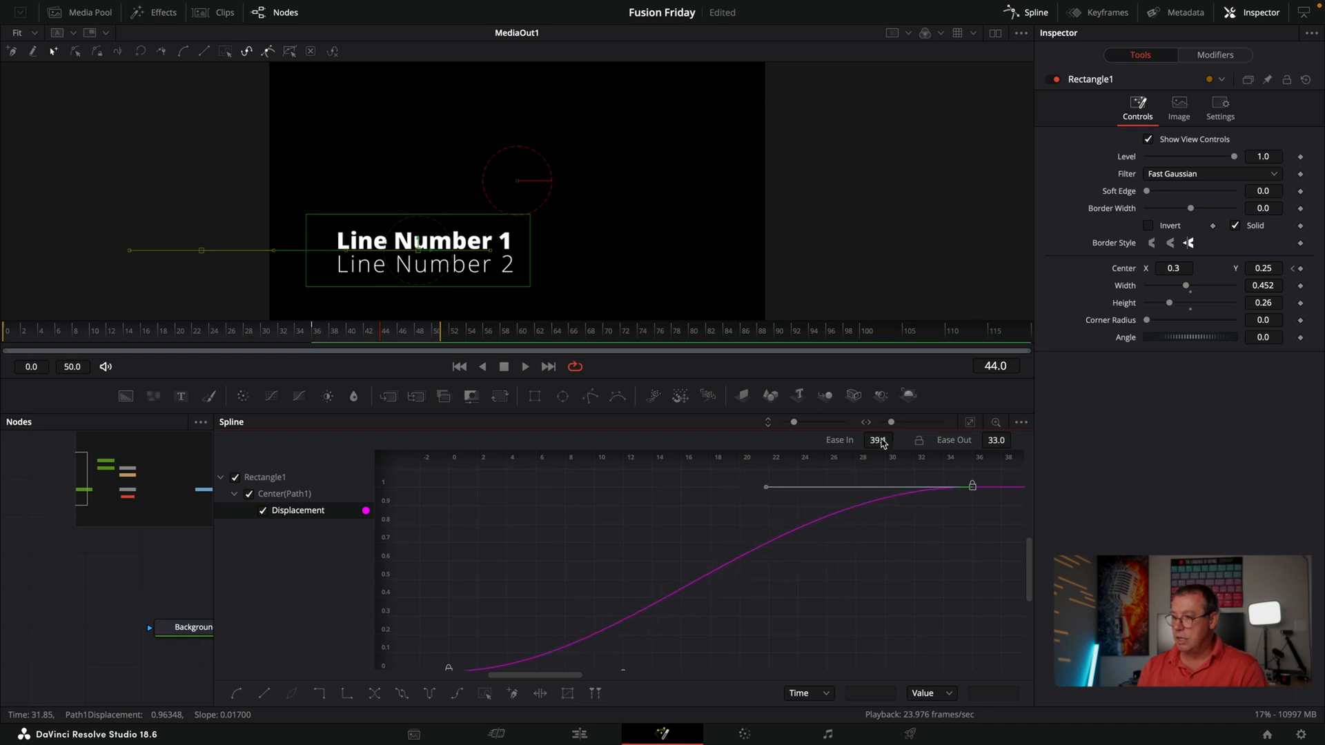
{"action": "double_click", "coordinate": [831, 439]}
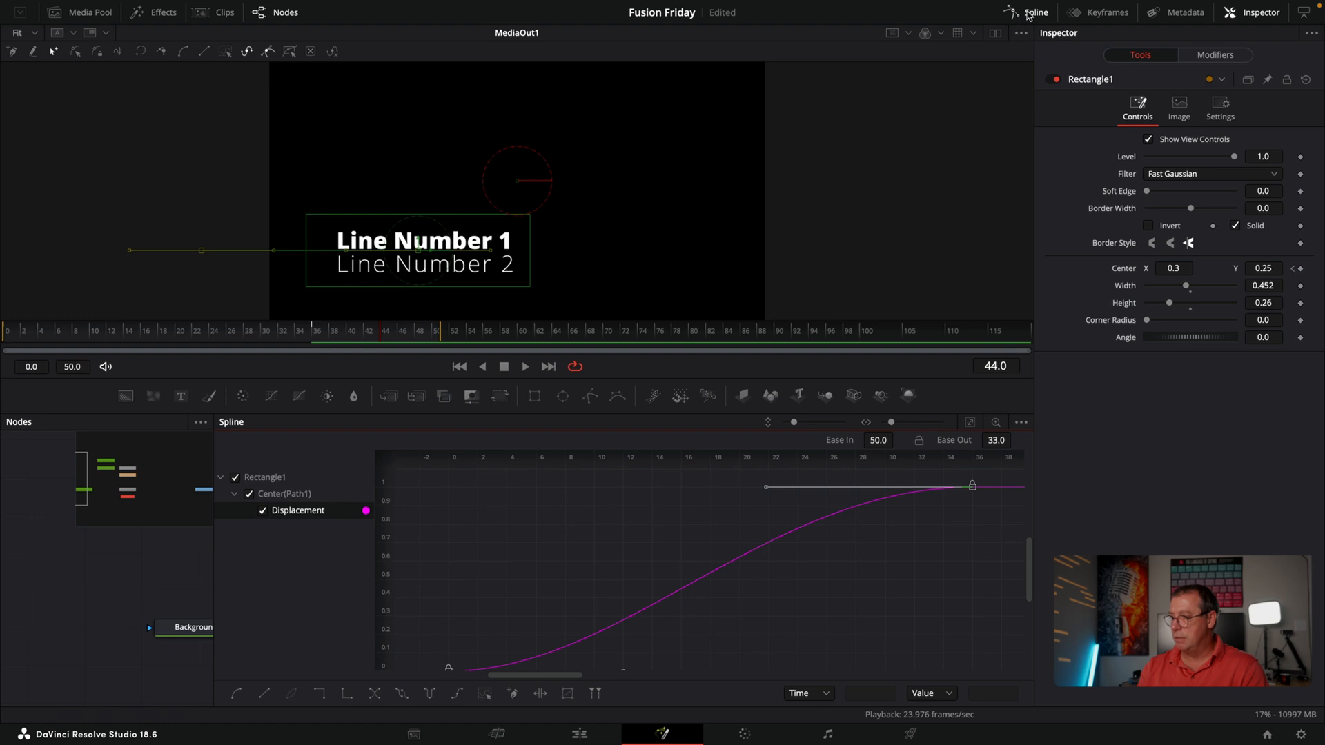
Close the Spline editor, play back the eased reveal and scrub through it with the text enlarged.
{"action": "left_click", "coordinate": [1028, 14]}
{"action": "left_click", "coordinate": [526, 367]}
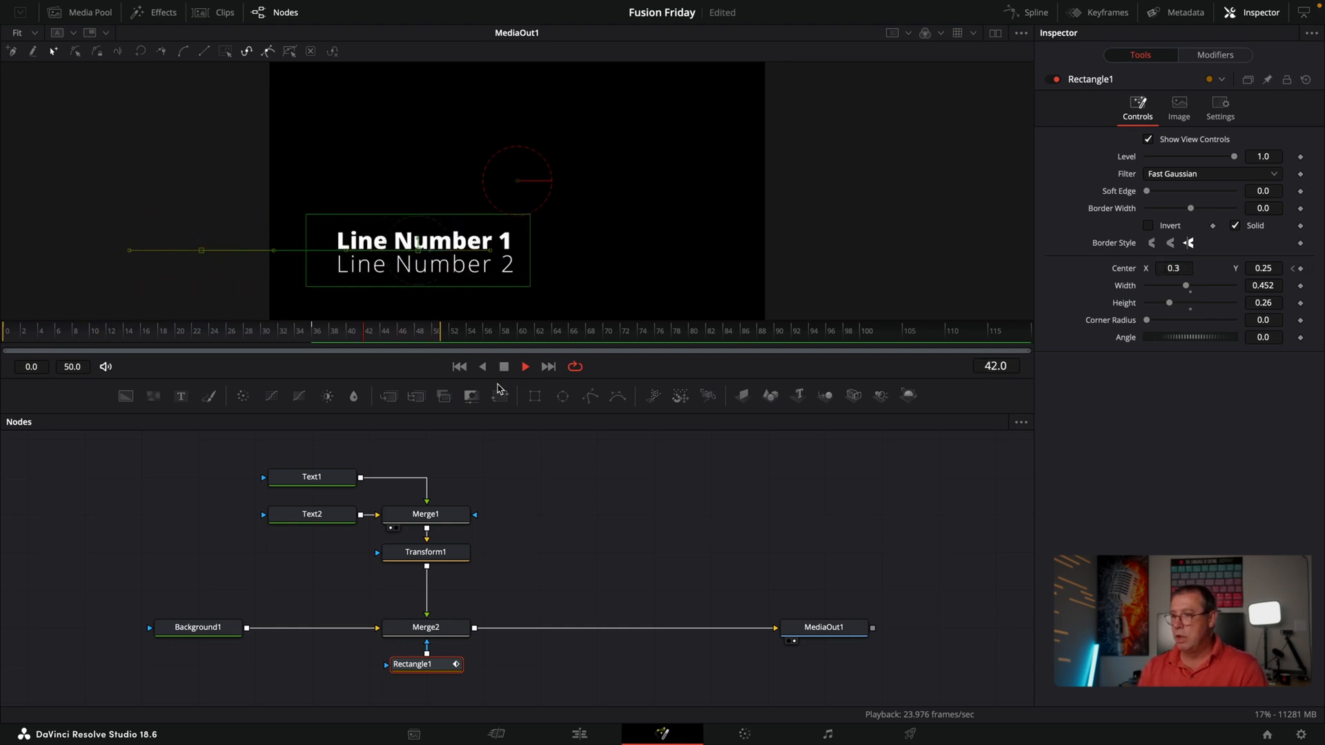
{"action": "left_click", "coordinate": [505, 367]}
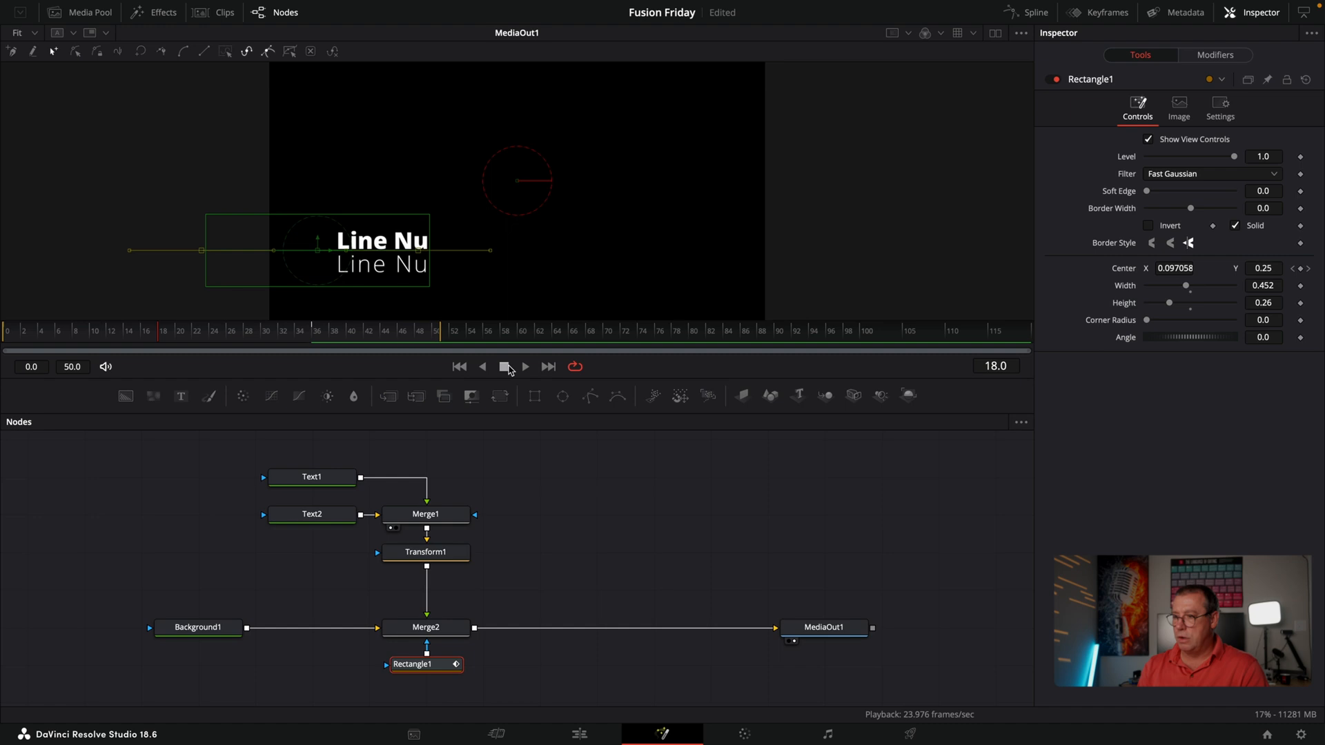
{"action": "scroll", "coordinate": [503, 242], "scroll_direction": "up", "scroll_amount": 5}
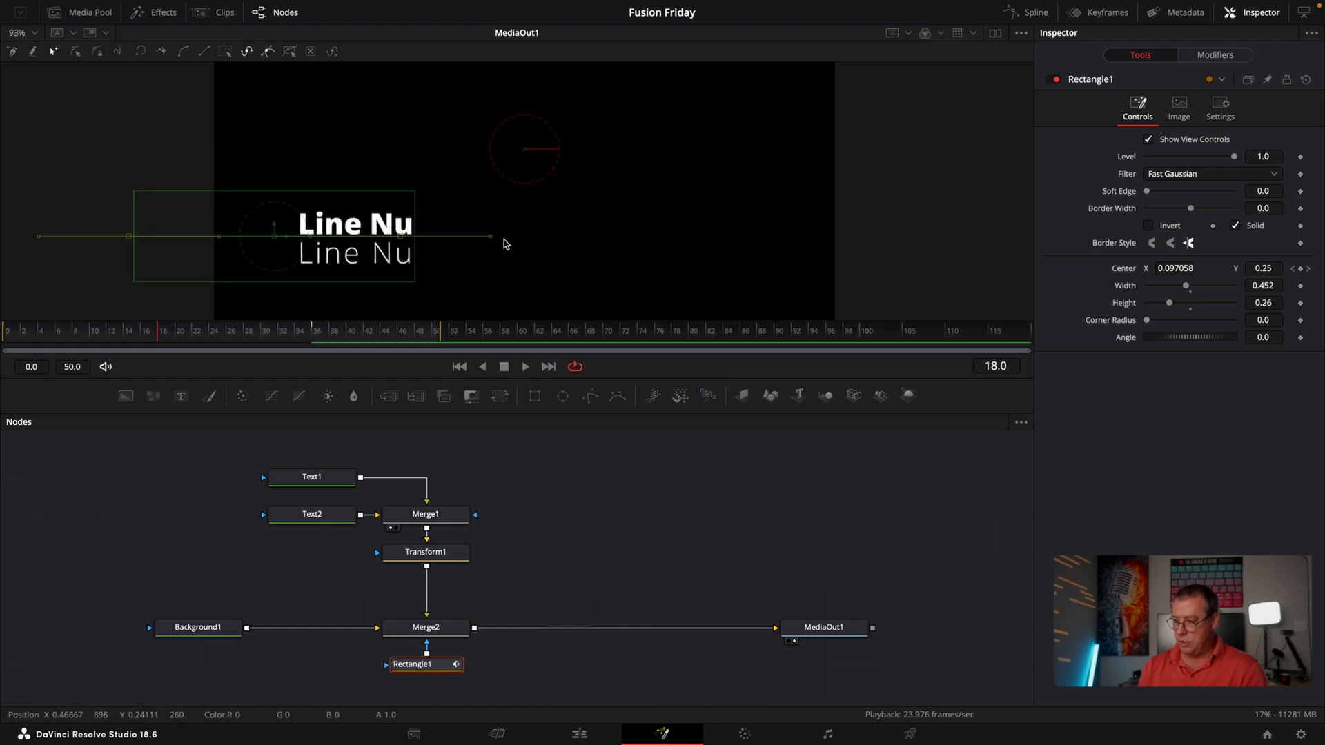
{"action": "left_click", "coordinate": [359, 335]}
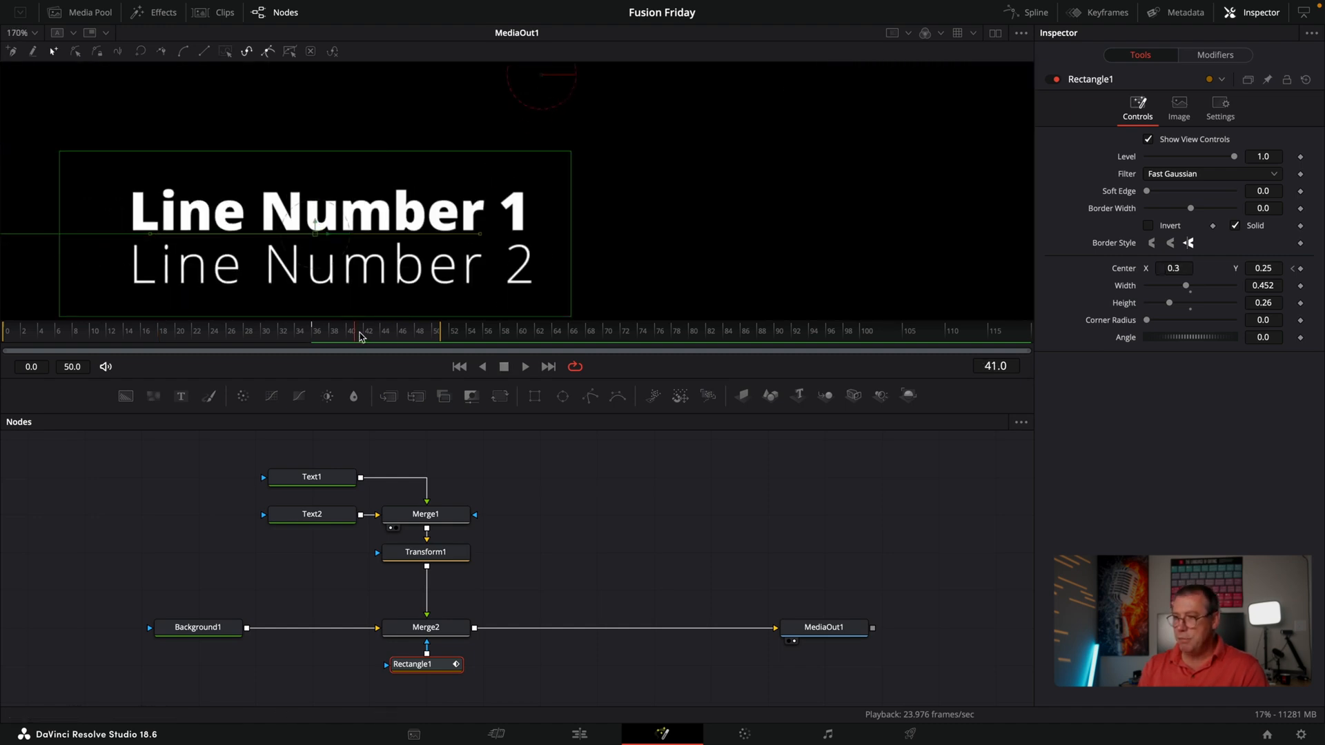
{"action": "left_click_drag", "start_coordinate": [403, 336], "coordinate": [173, 335]}
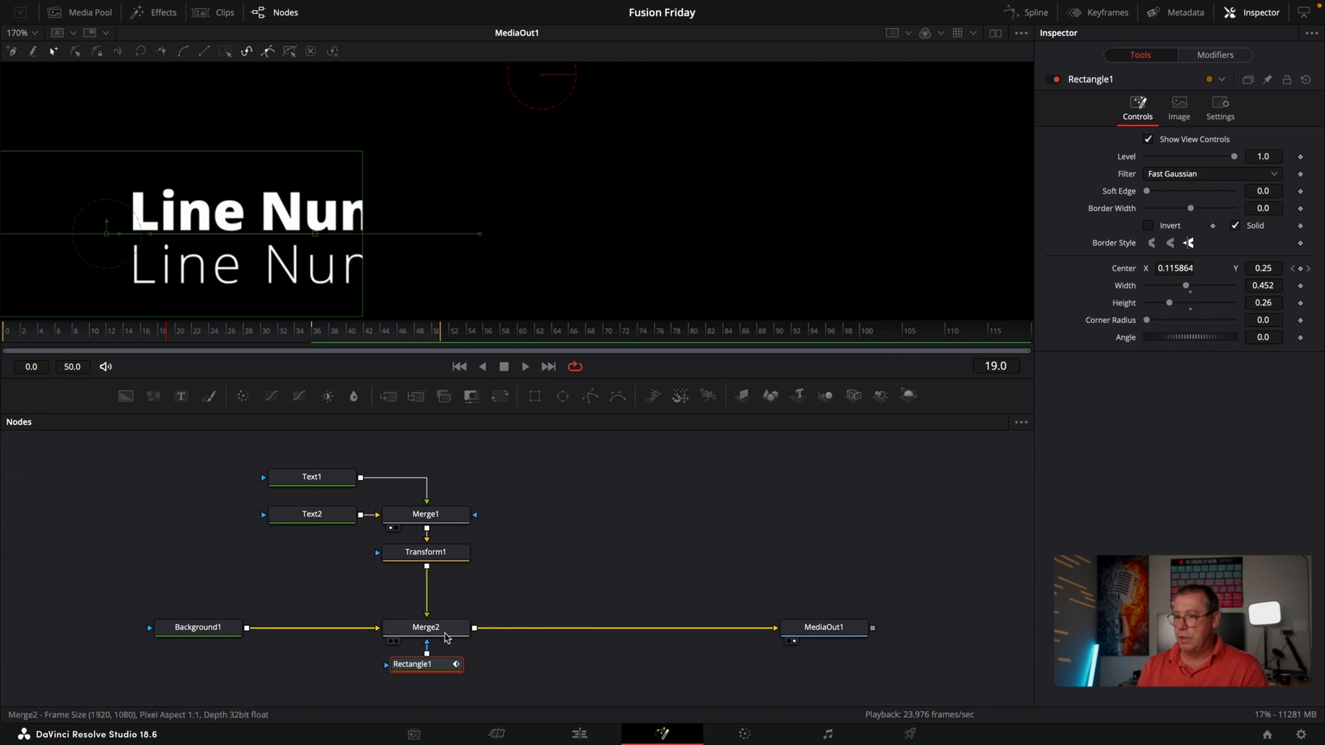
Set Rectangle1's Soft Edge to 0.022 and scrub the timeline to check the feathered reveal.
{"action": "left_click", "coordinate": [423, 668]}
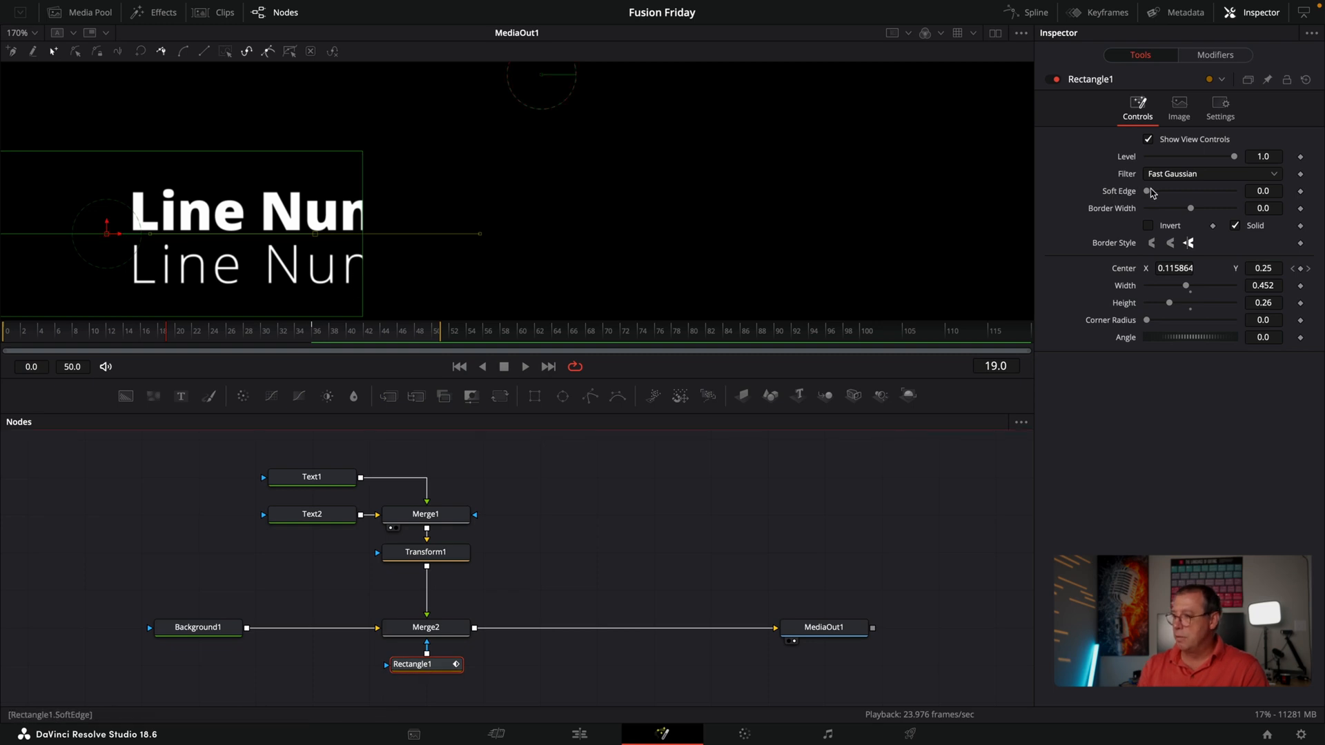
{"action": "left_click_drag", "start_coordinate": [1151, 192], "coordinate": [1155, 196]}
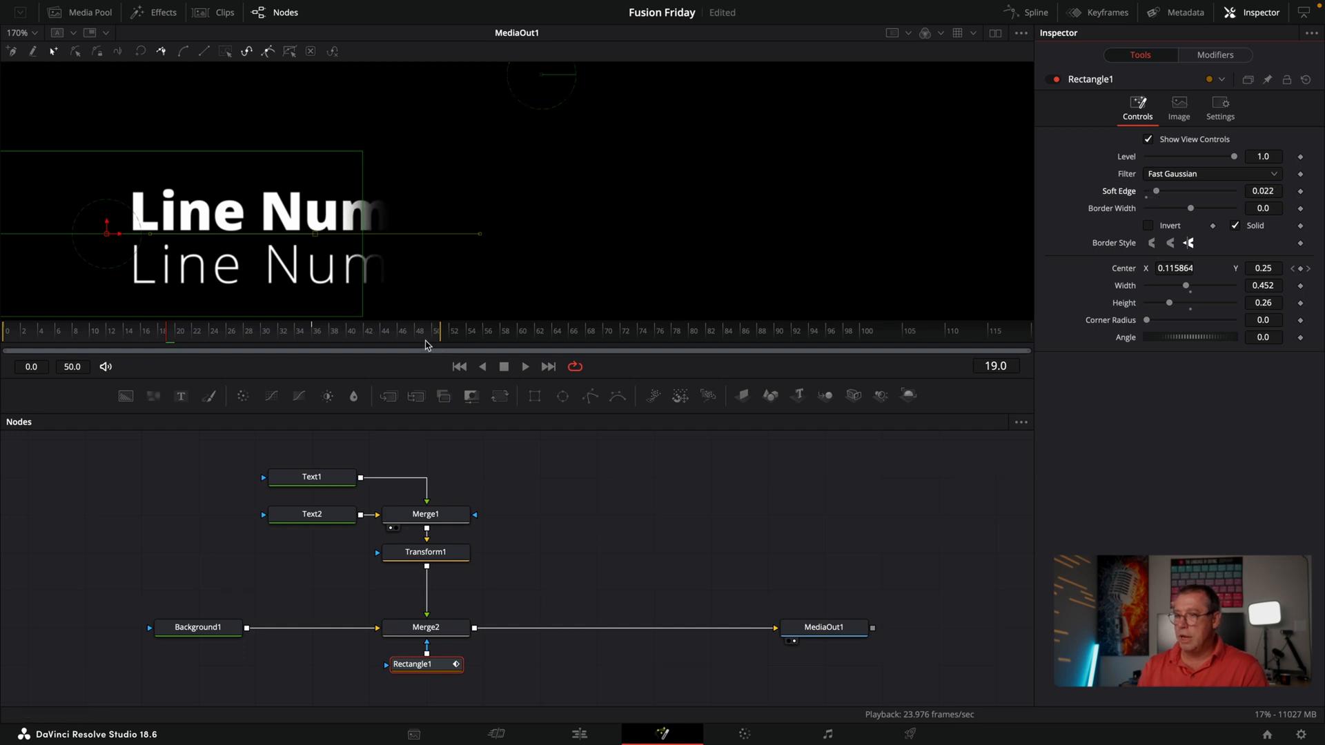
{"action": "left_click_drag", "start_coordinate": [433, 347], "coordinate": [176, 337]}
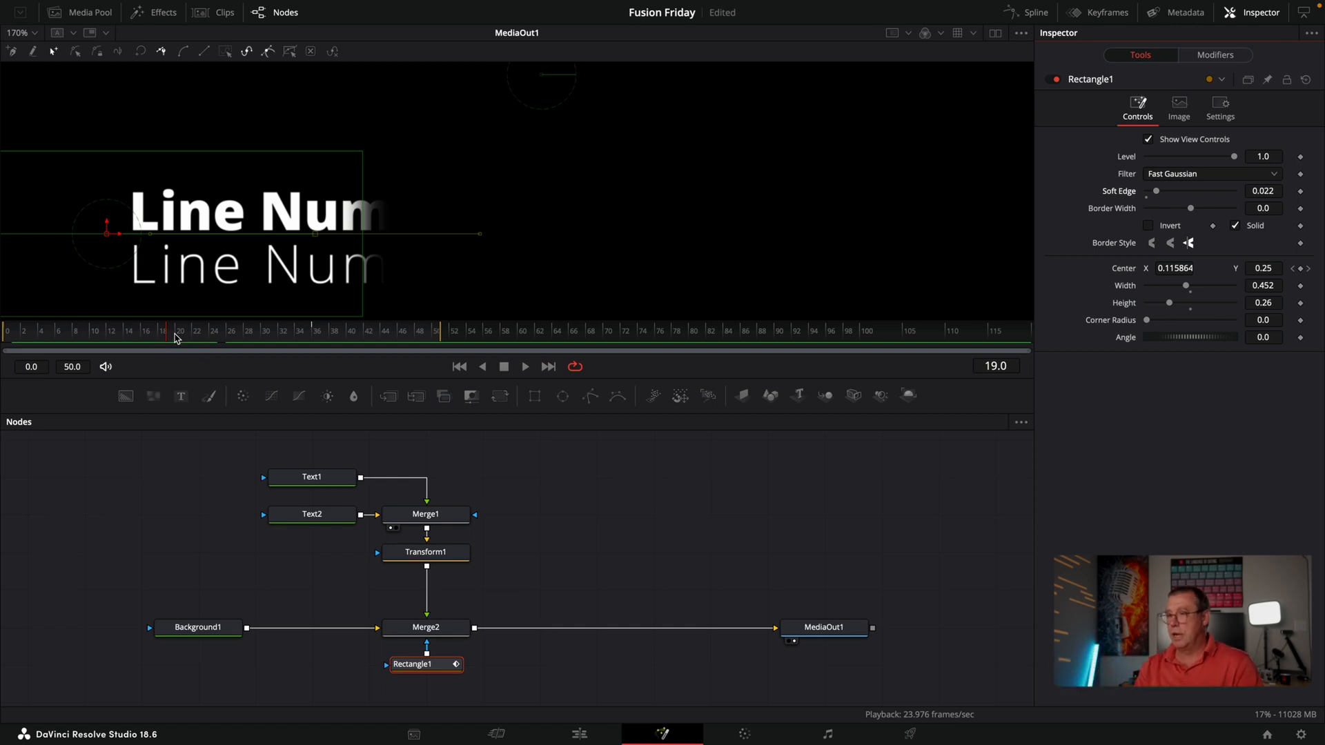
Play back the soft-edged reveal with MediaOut1 selected so the mask outline is hidden.
{"action": "left_click", "coordinate": [806, 624]}
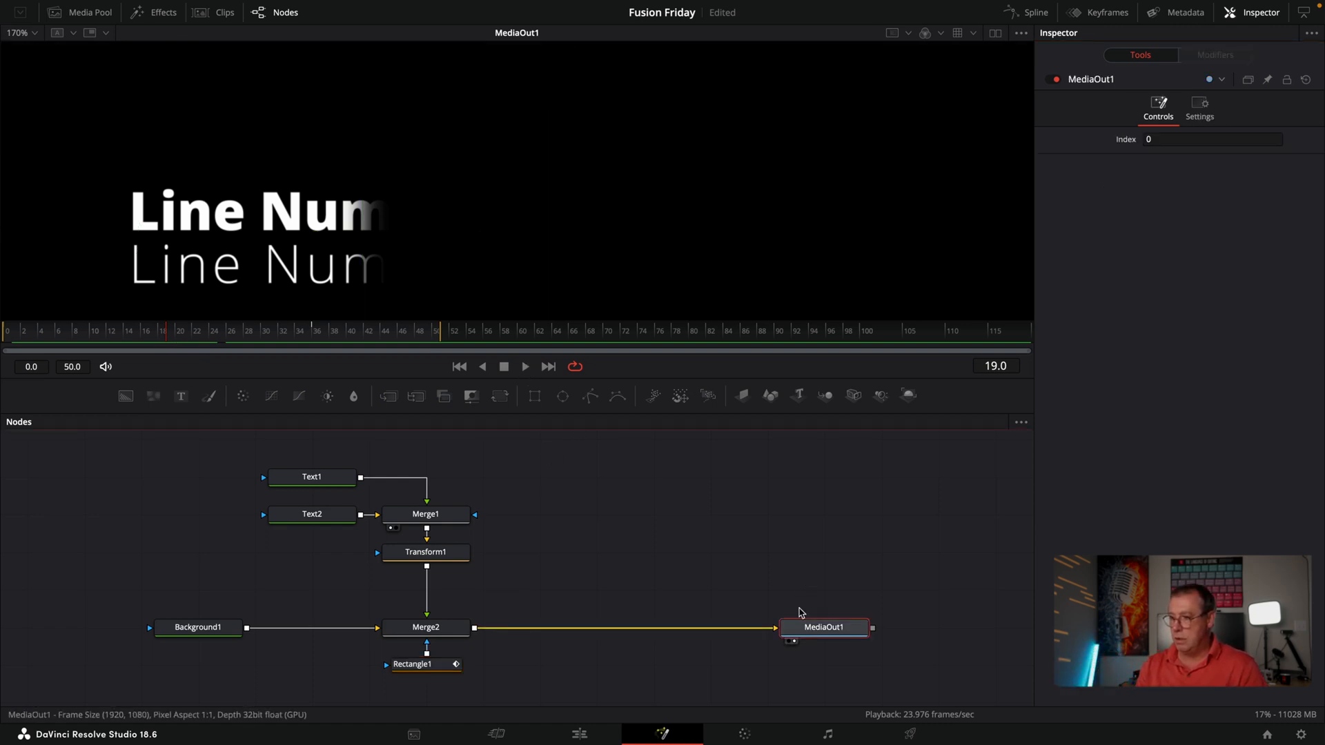
{"action": "left_click_drag", "start_coordinate": [646, 281], "coordinate": [673, 270]}
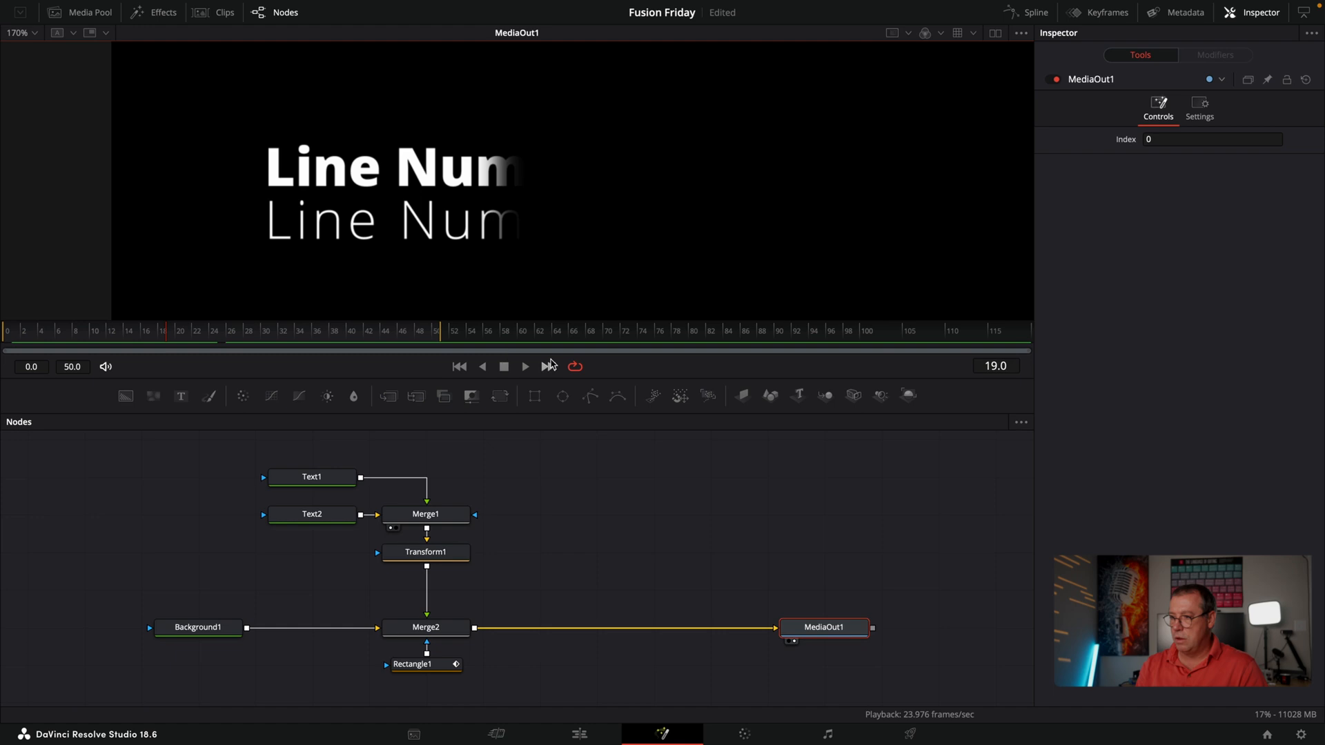
{"action": "left_click", "coordinate": [527, 366]}
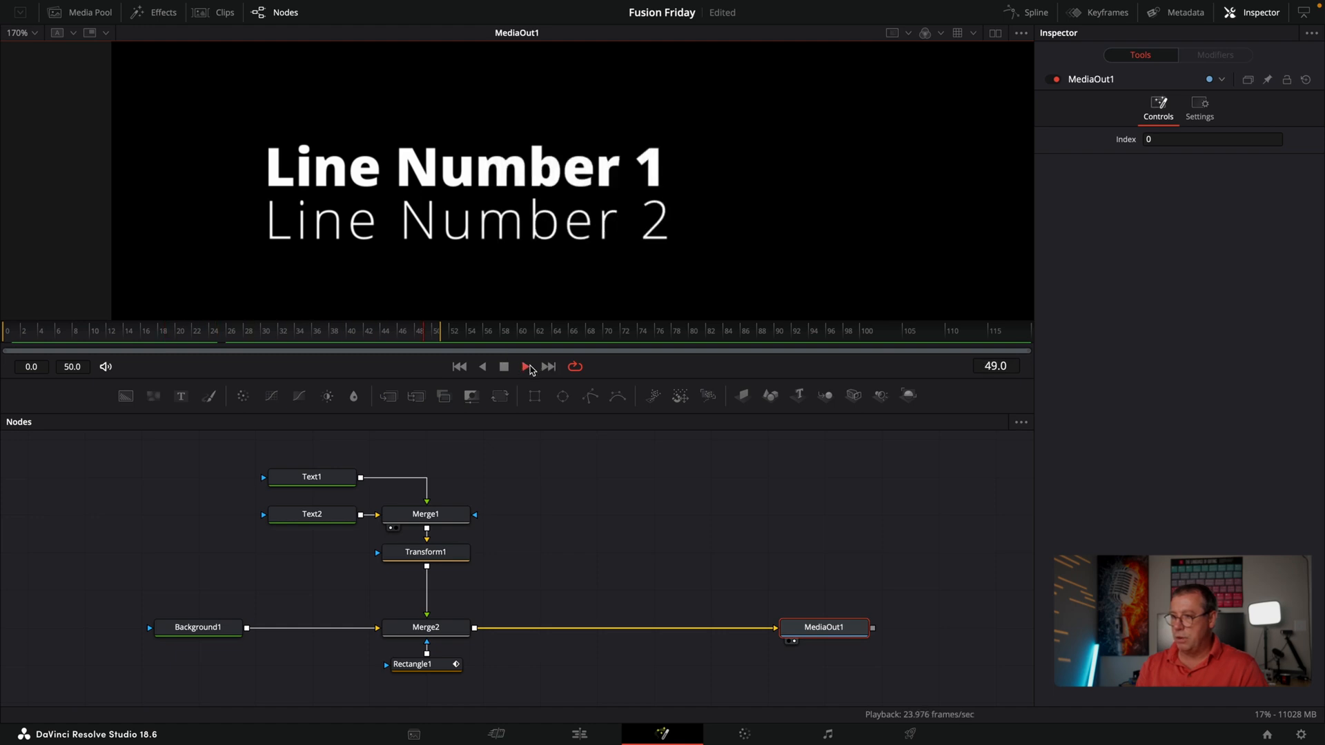
{"action": "left_click", "coordinate": [504, 366]}
{"action": "left_click", "coordinate": [503, 368]}
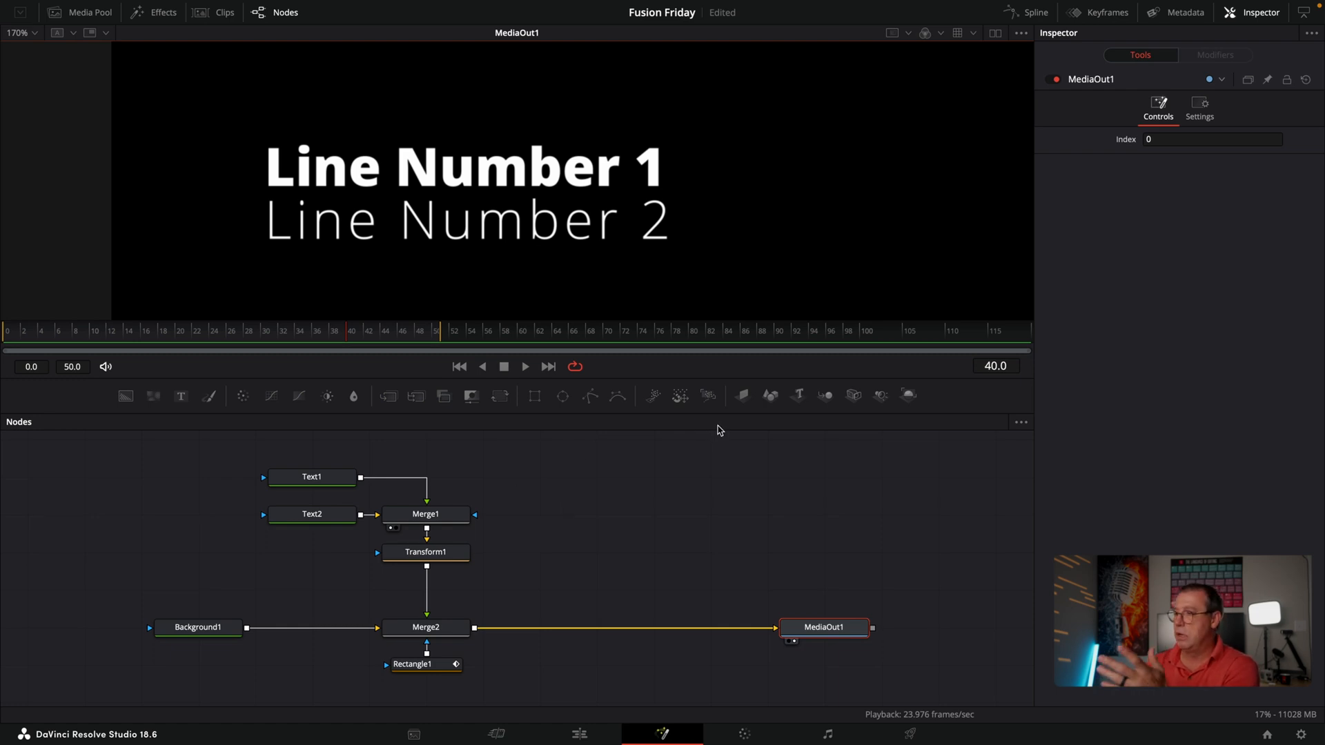
Go to frame 107 and add a keyframe on Rectangle1's Center.
{"action": "left_click_drag", "start_coordinate": [737, 338], "coordinate": [1069, 332]}
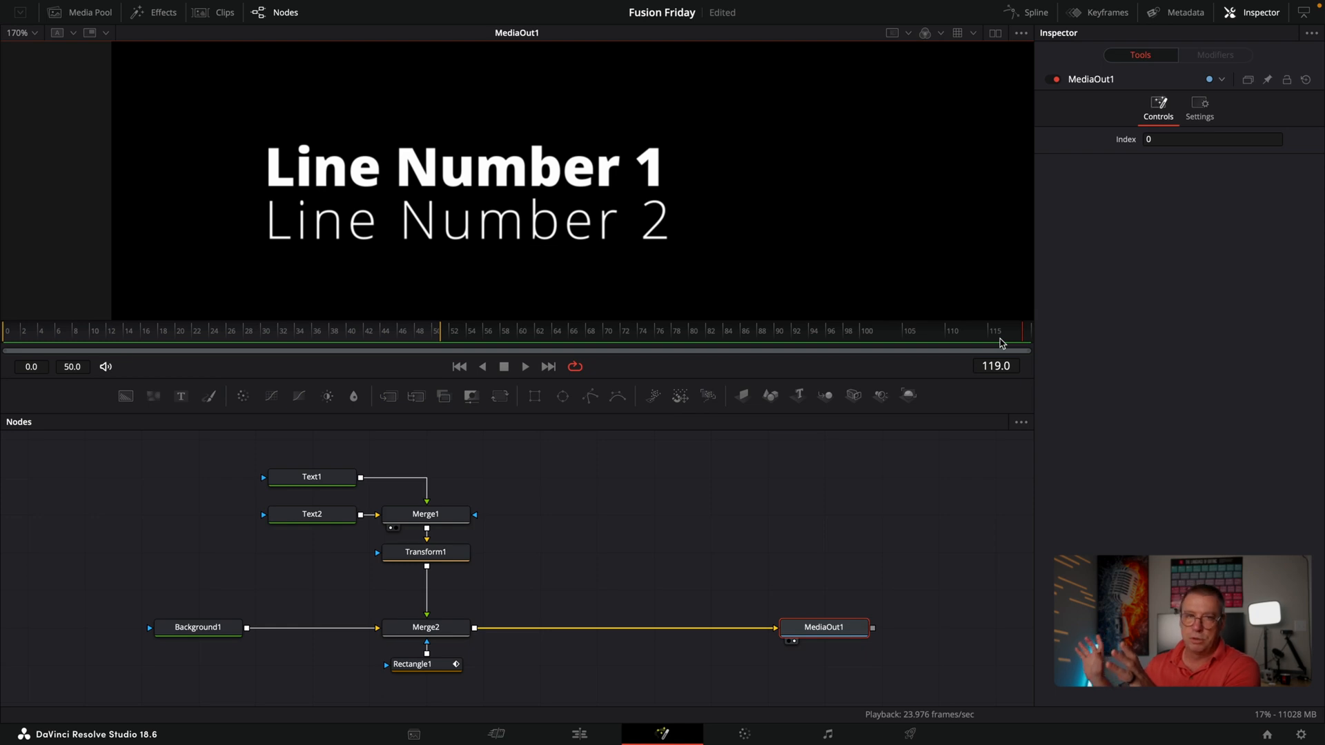
{"action": "left_click", "coordinate": [1000, 366]}
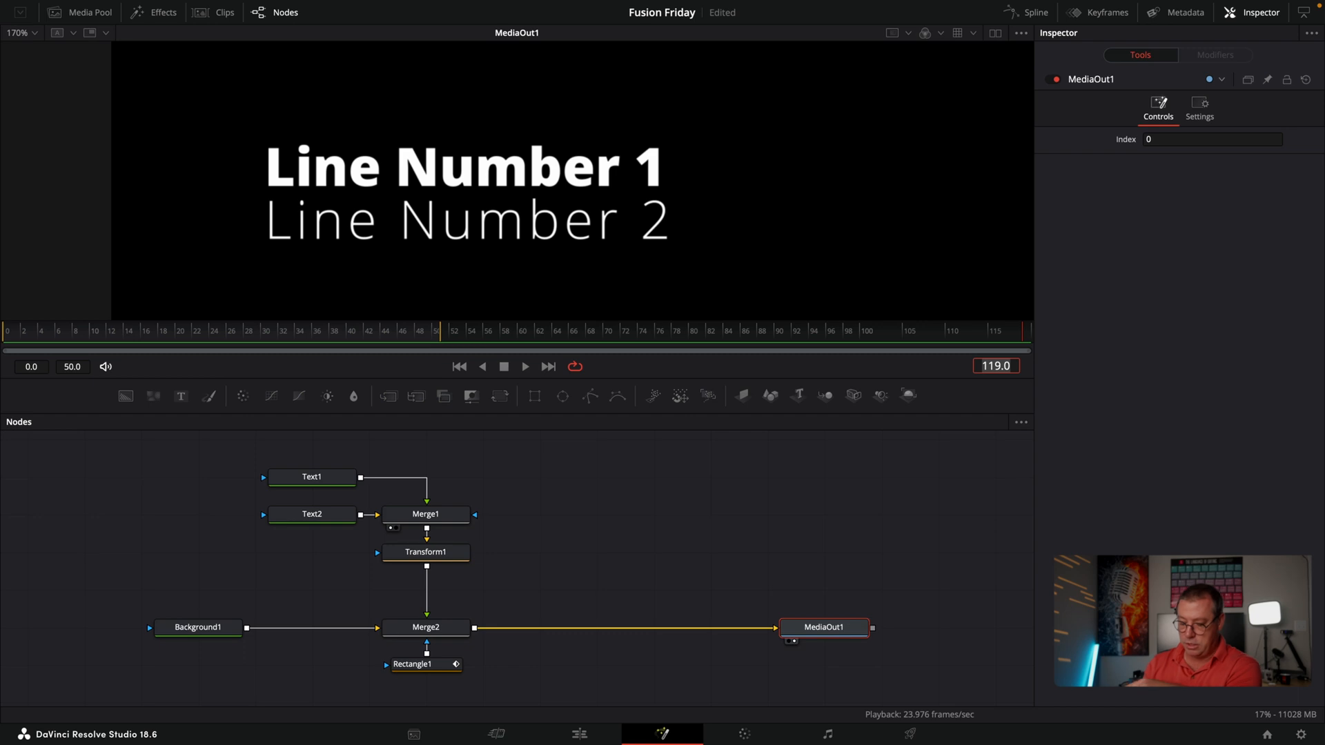
{"action": "type", "text": "107"}
{"action": "key", "text": "Return"}
{"action": "left_click", "coordinate": [415, 664]}
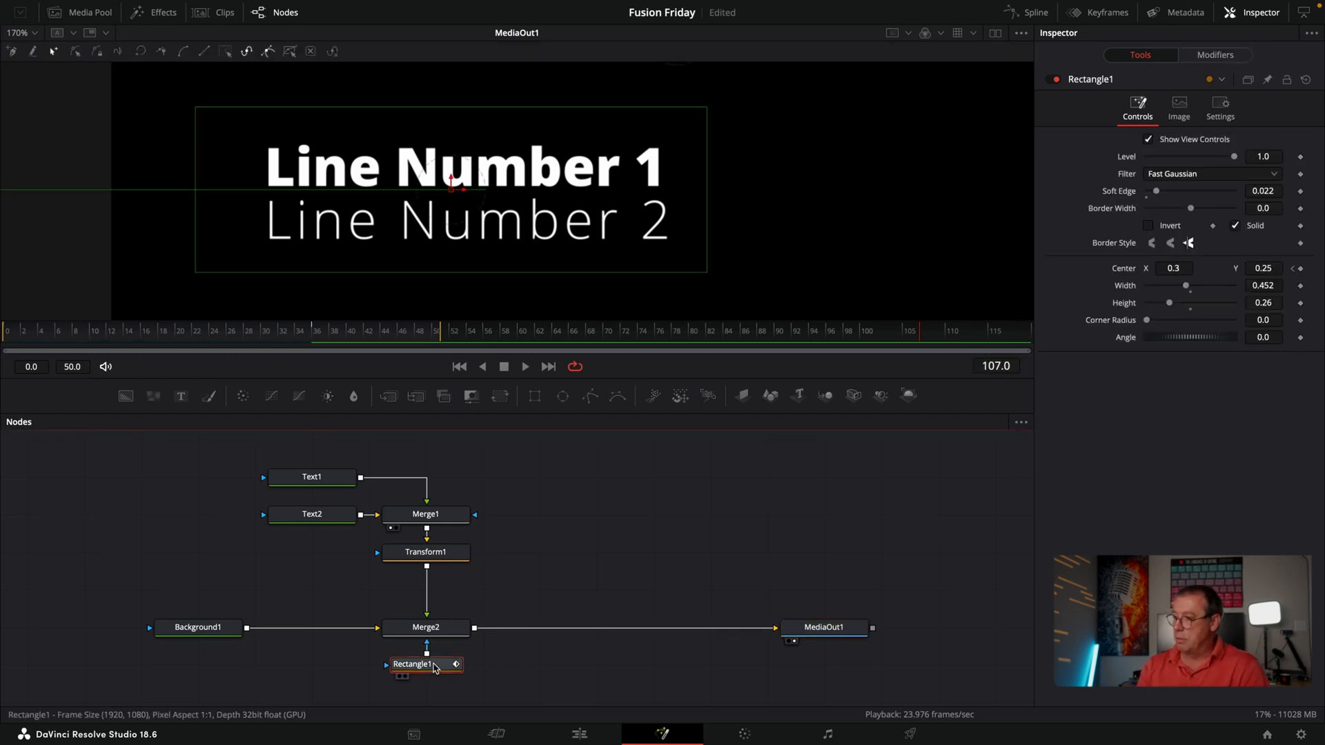
{"action": "left_click", "coordinate": [1299, 268]}
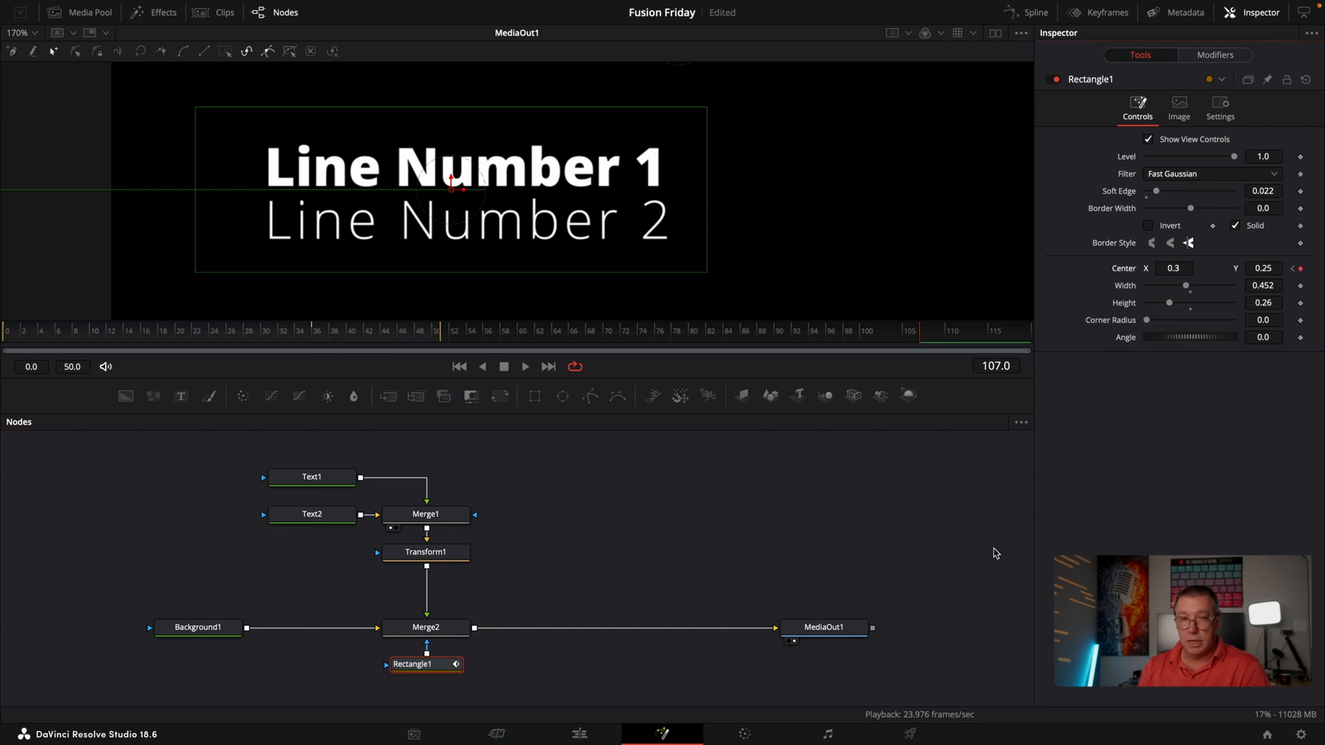
Keyframe Rectangle1's center X at -0.127 on frame 119 so the mask hides the text again.
{"action": "left_click_drag", "start_coordinate": [956, 331], "coordinate": [1084, 321]}
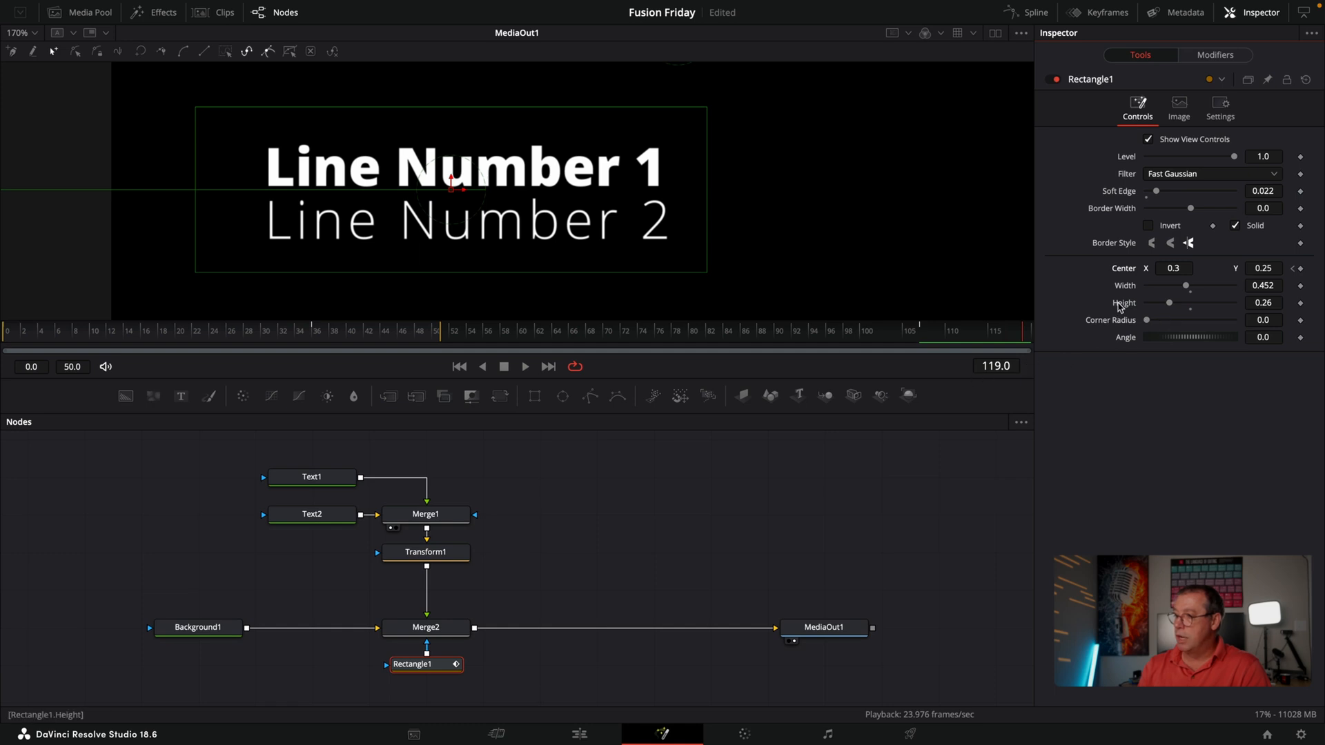
{"action": "left_click_drag", "start_coordinate": [1176, 268], "coordinate": [754, 270]}
{"action": "left_click_drag", "start_coordinate": [915, 269], "coordinate": [880, 269]}
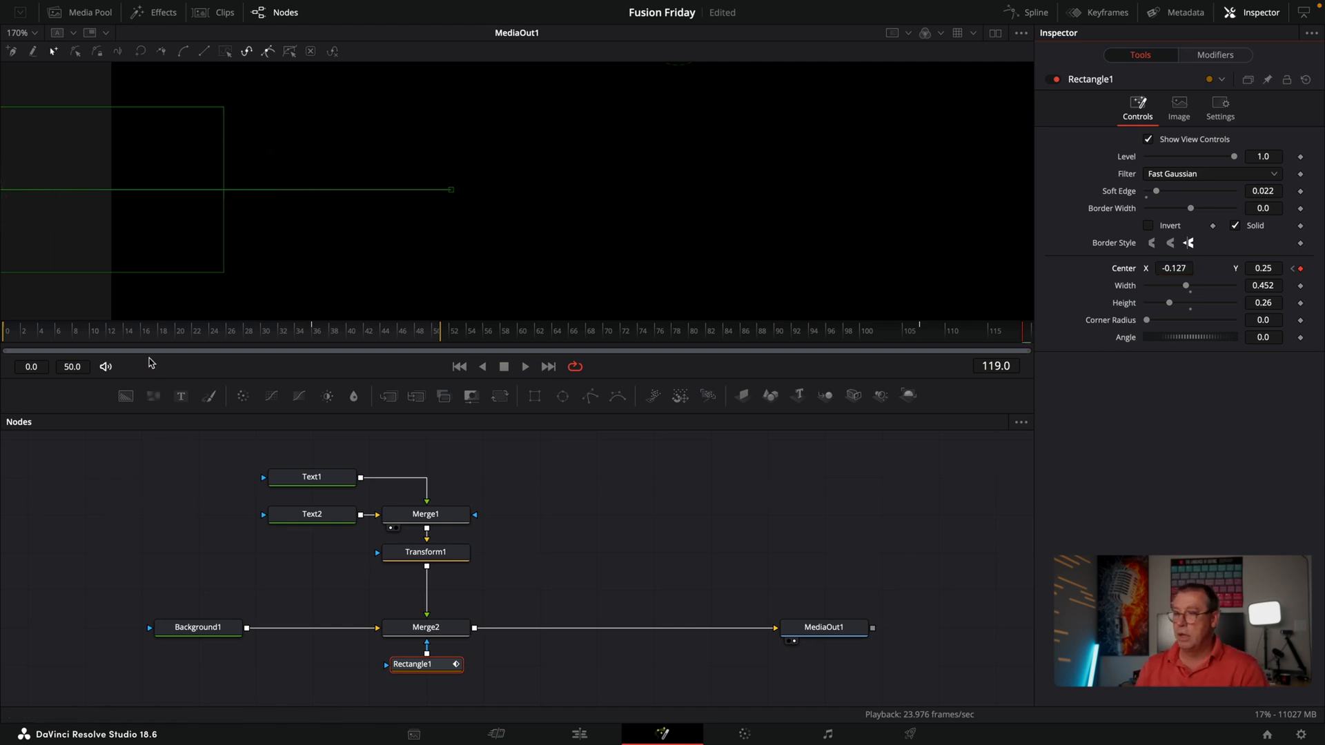
Set the render range end to frame 119 and play back the full in-and-out animation.
{"action": "key", "text": "Return"}
{"action": "left_click", "coordinate": [525, 366]}
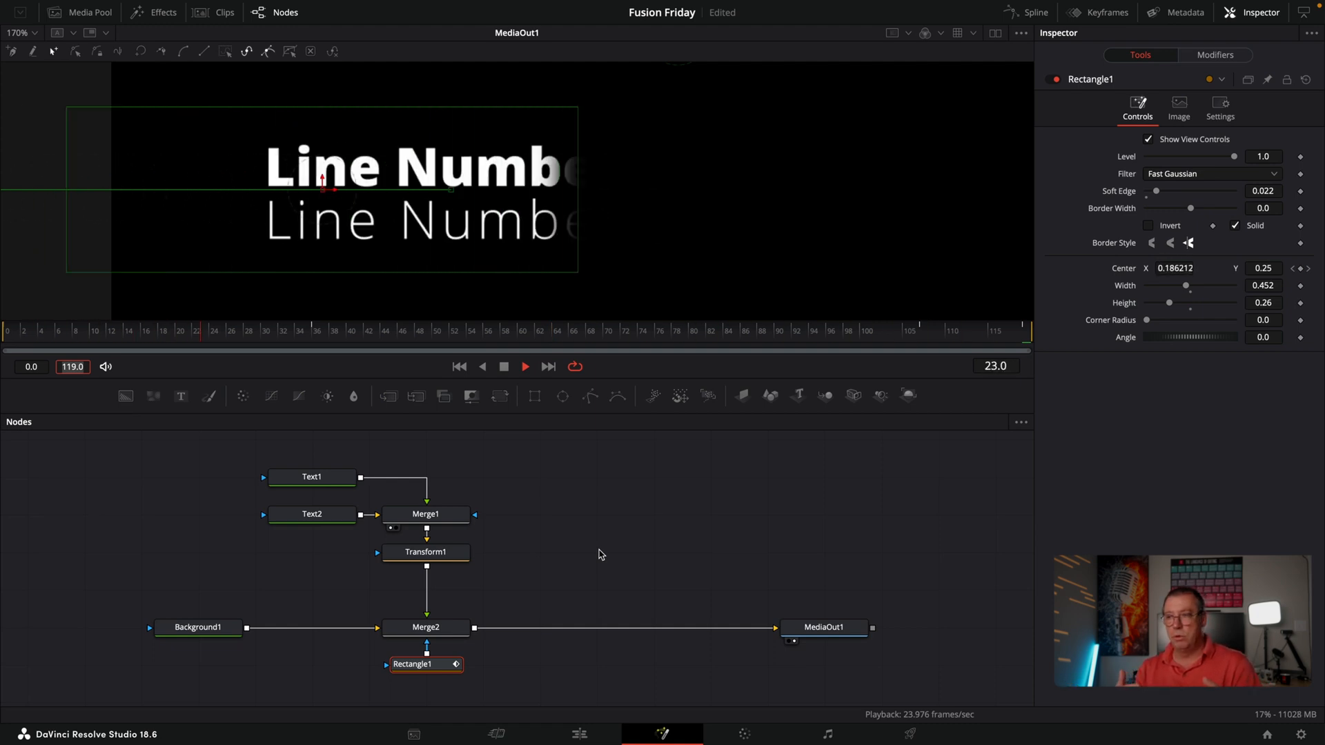
{"action": "key", "text": "space"}
{"action": "scroll", "coordinate": [818, 241], "scroll_direction": "down", "scroll_amount": 3}
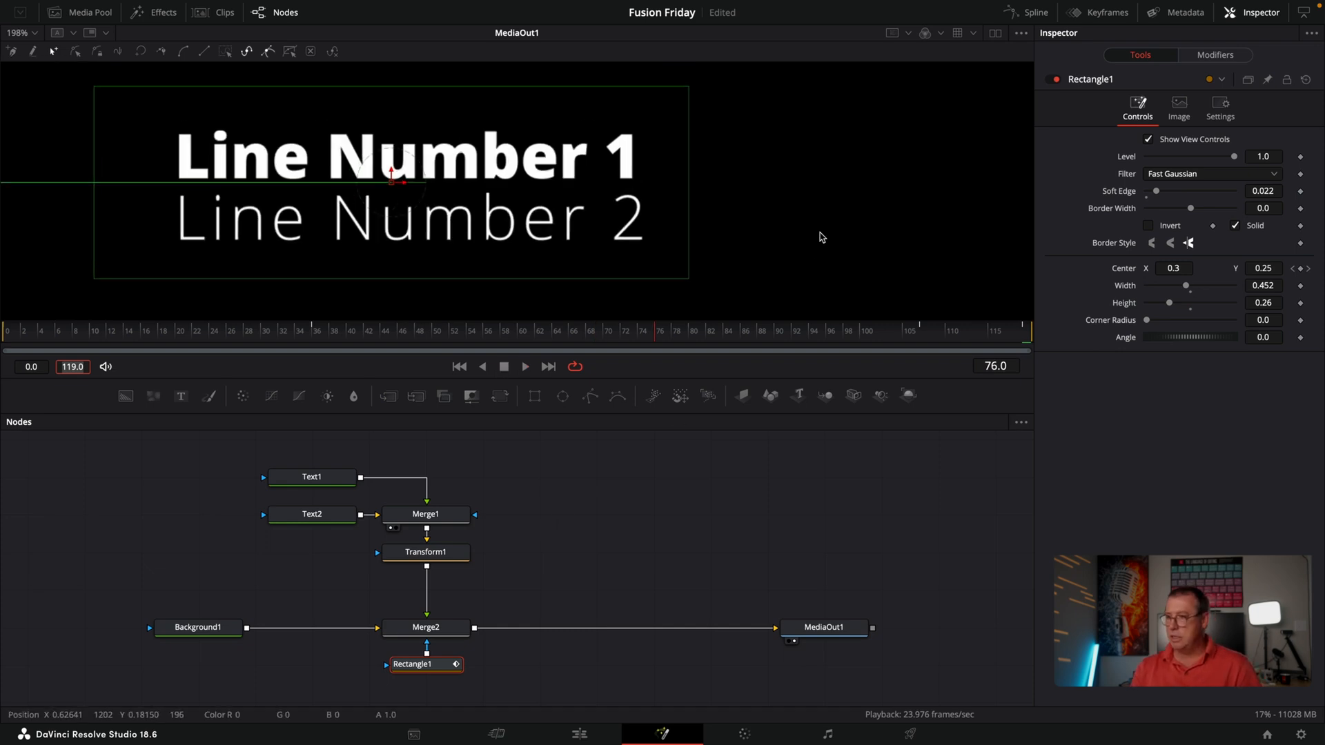
{"action": "scroll", "coordinate": [822, 244], "scroll_direction": "down", "scroll_amount": 1}
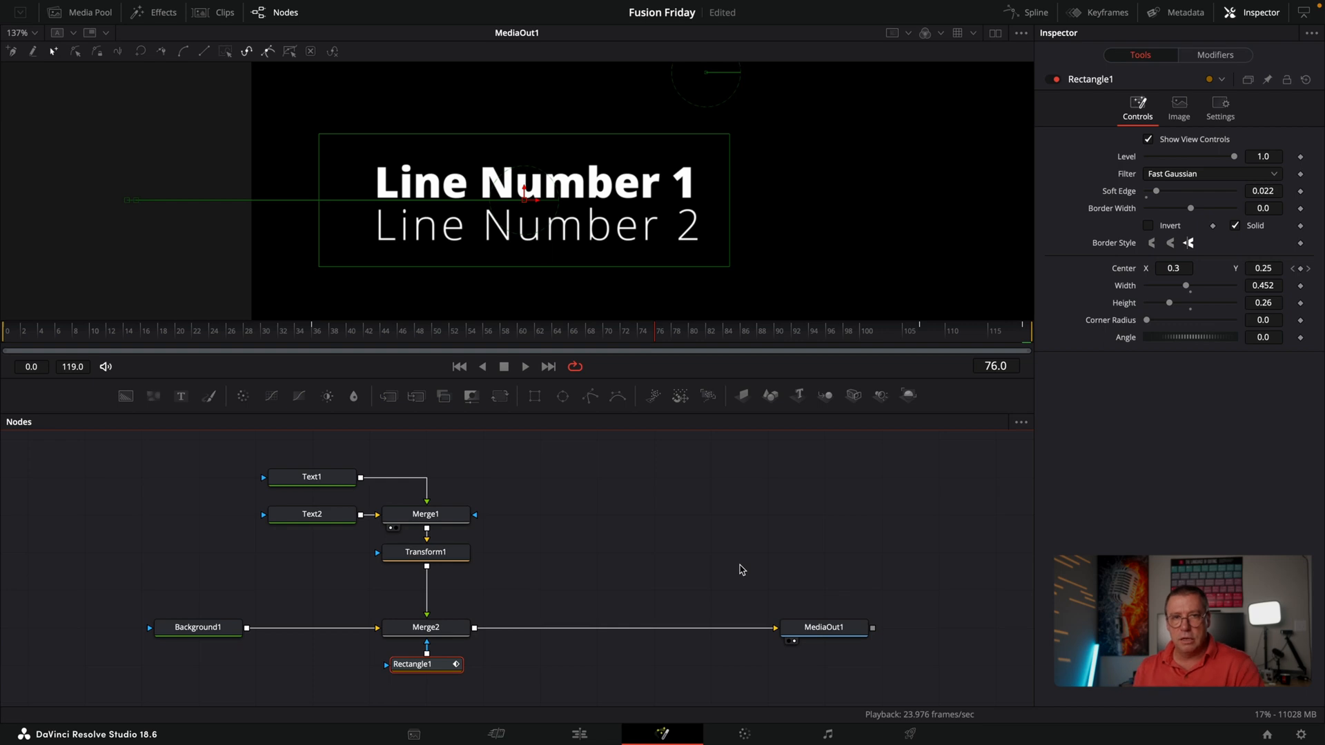
Move all nodes except MediaOut1 as a group away from MediaOut1 to free space in the node graph.
{"action": "key", "text": "ctrl+a"}
{"action": "left_click_drag", "start_coordinate": [416, 664], "coordinate": [327, 652]}
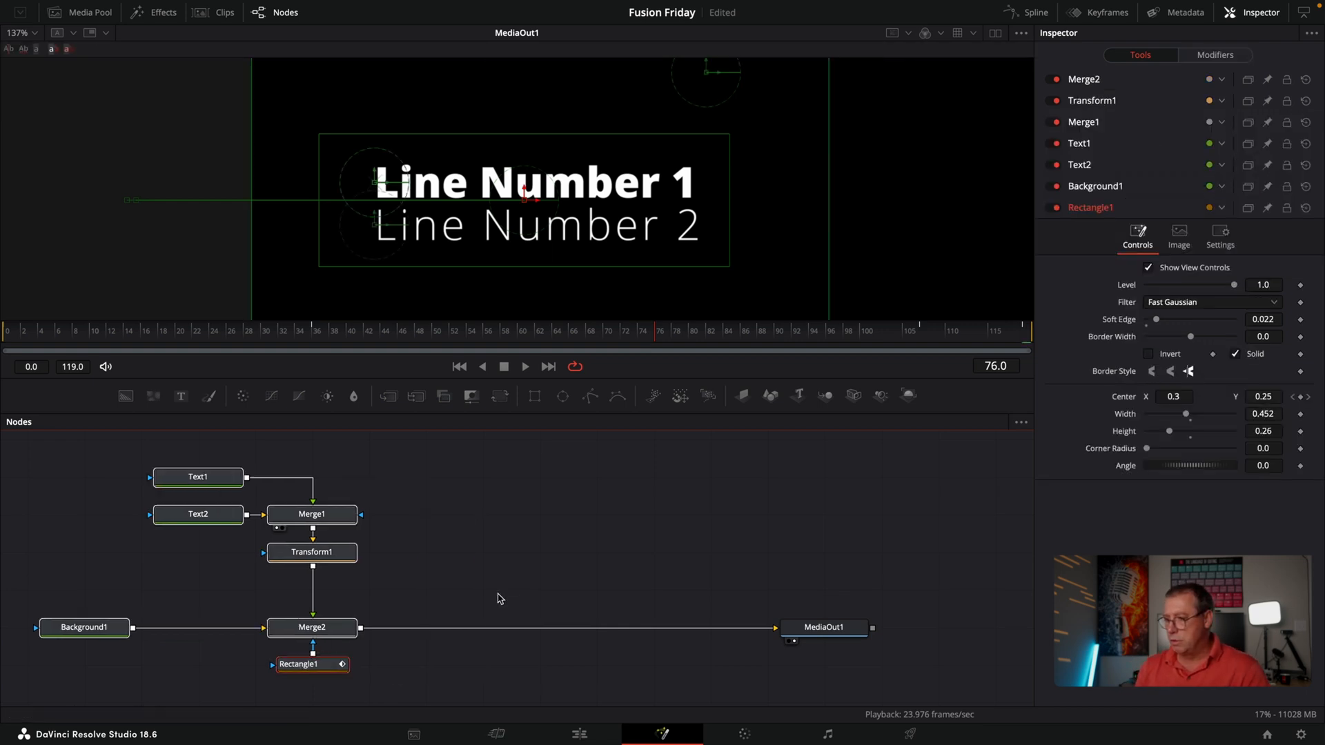
{"action": "left_click", "coordinate": [683, 604]}
Go to frame 40 and add an unconnected Background node in the empty area of the node graph.
{"action": "left_click_drag", "start_coordinate": [293, 336], "coordinate": [332, 346]}
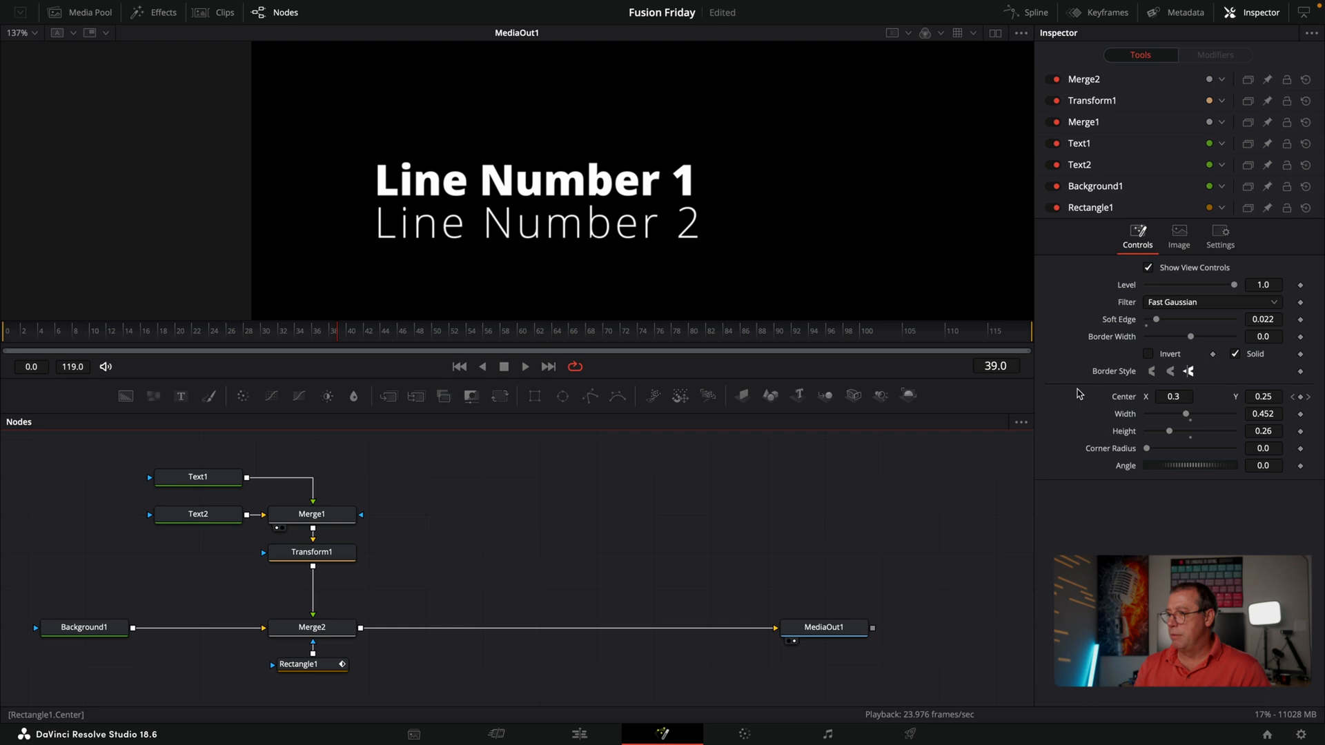
{"action": "left_click", "coordinate": [1005, 369]}
{"action": "type", "text": "40"}
{"action": "key", "text": "Return"}
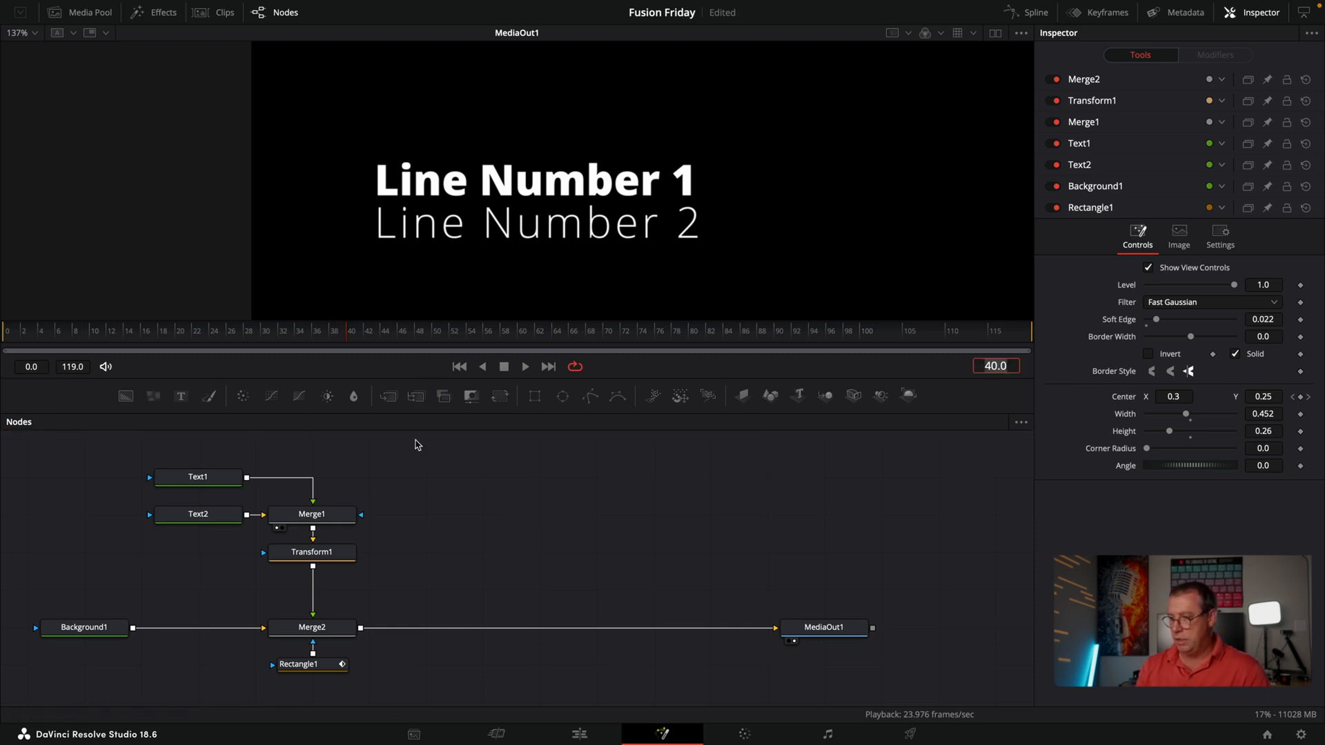
{"action": "left_click_drag", "start_coordinate": [126, 395], "coordinate": [473, 491]}
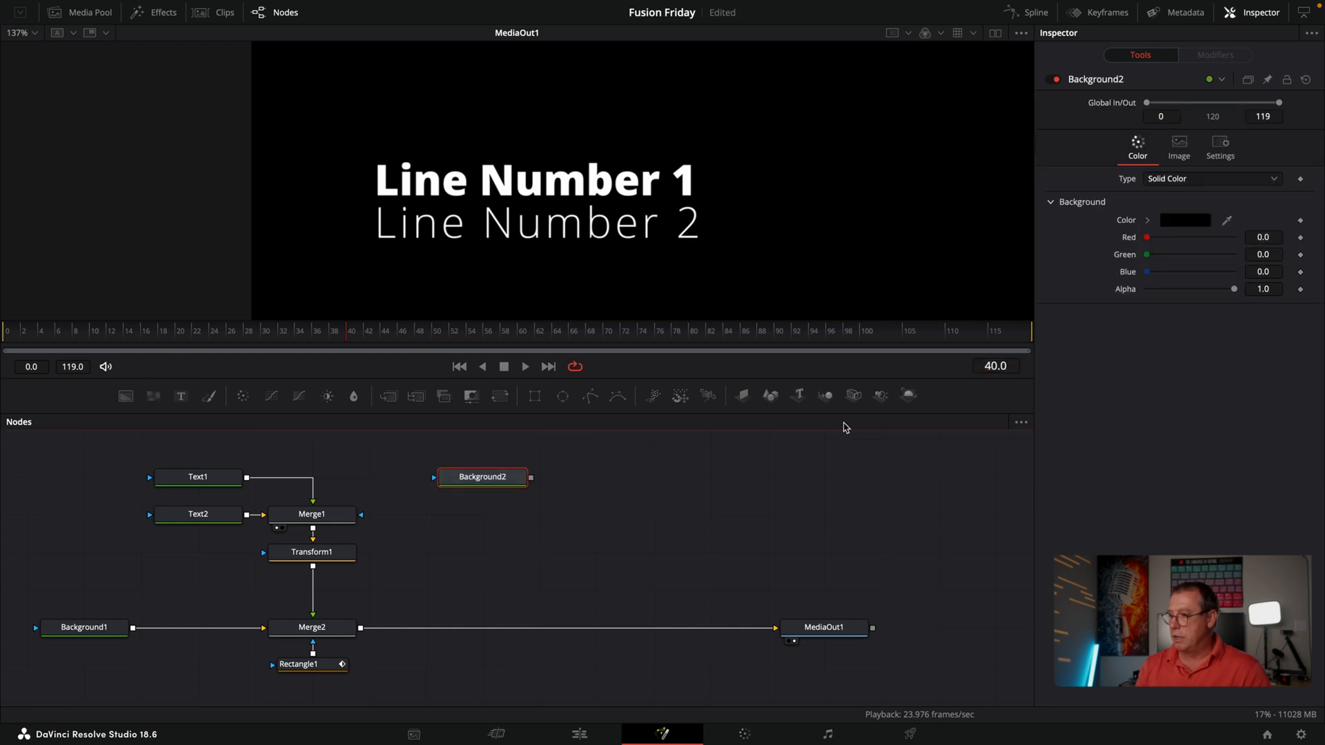
Set Background2's color to orange with red 1.0, green 0.615686 and blue 0.098039.
{"action": "left_click", "coordinate": [1201, 220]}
{"action": "left_click", "coordinate": [513, 233]}
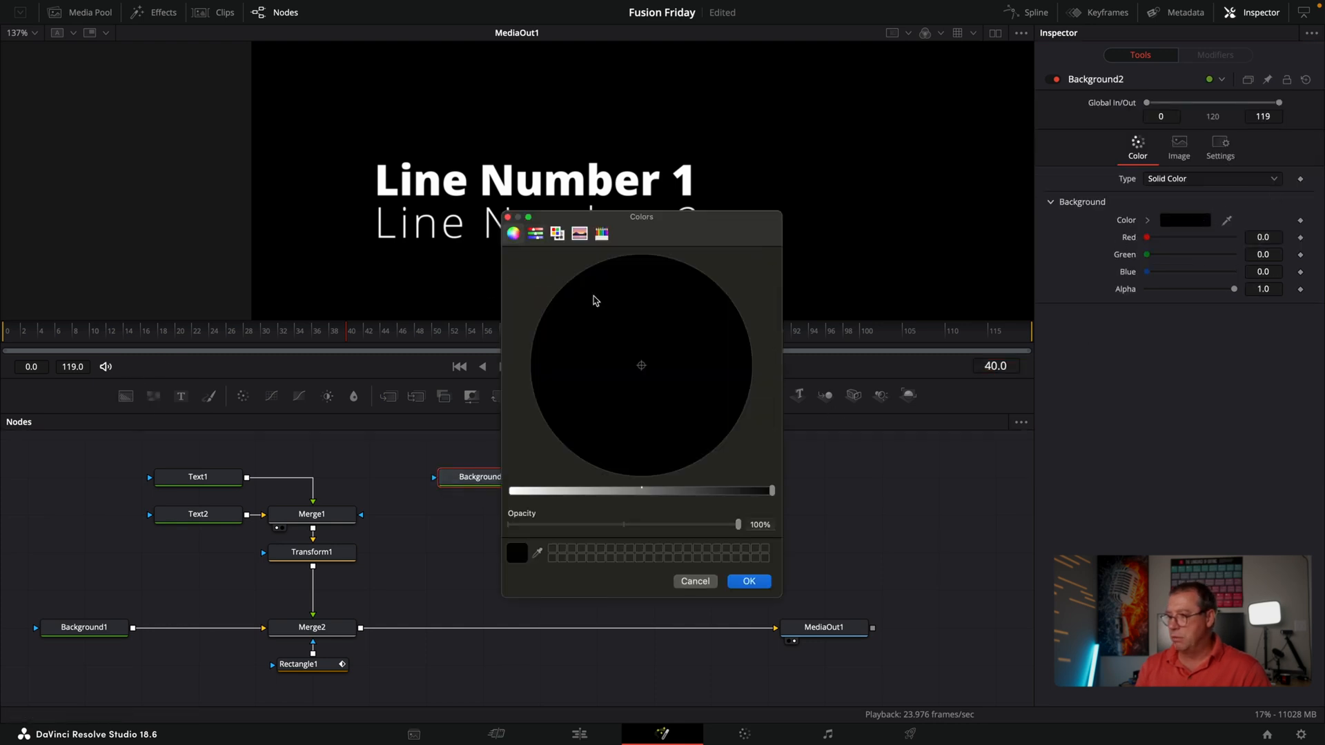
{"action": "left_click_drag", "start_coordinate": [621, 491], "coordinate": [511, 491]}
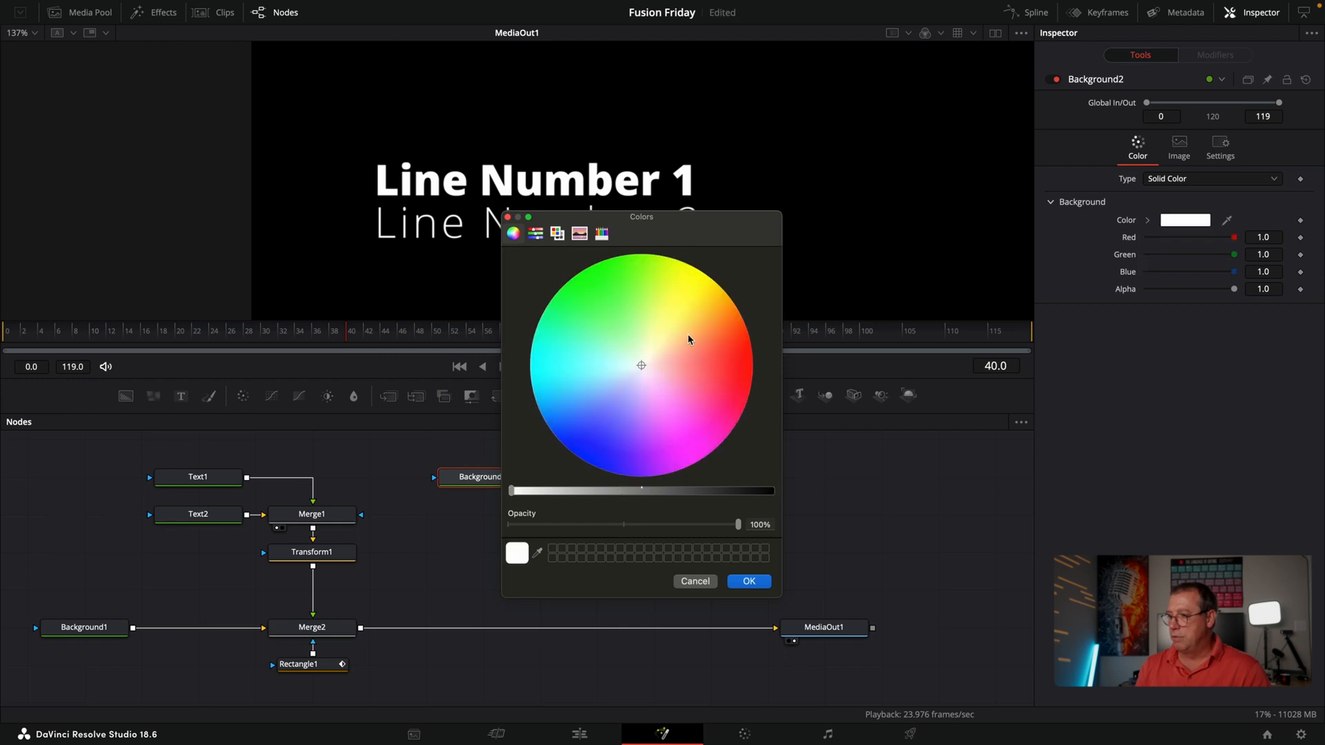
{"action": "left_click", "coordinate": [718, 305]}
{"action": "left_click_drag", "start_coordinate": [719, 307], "coordinate": [723, 312]}
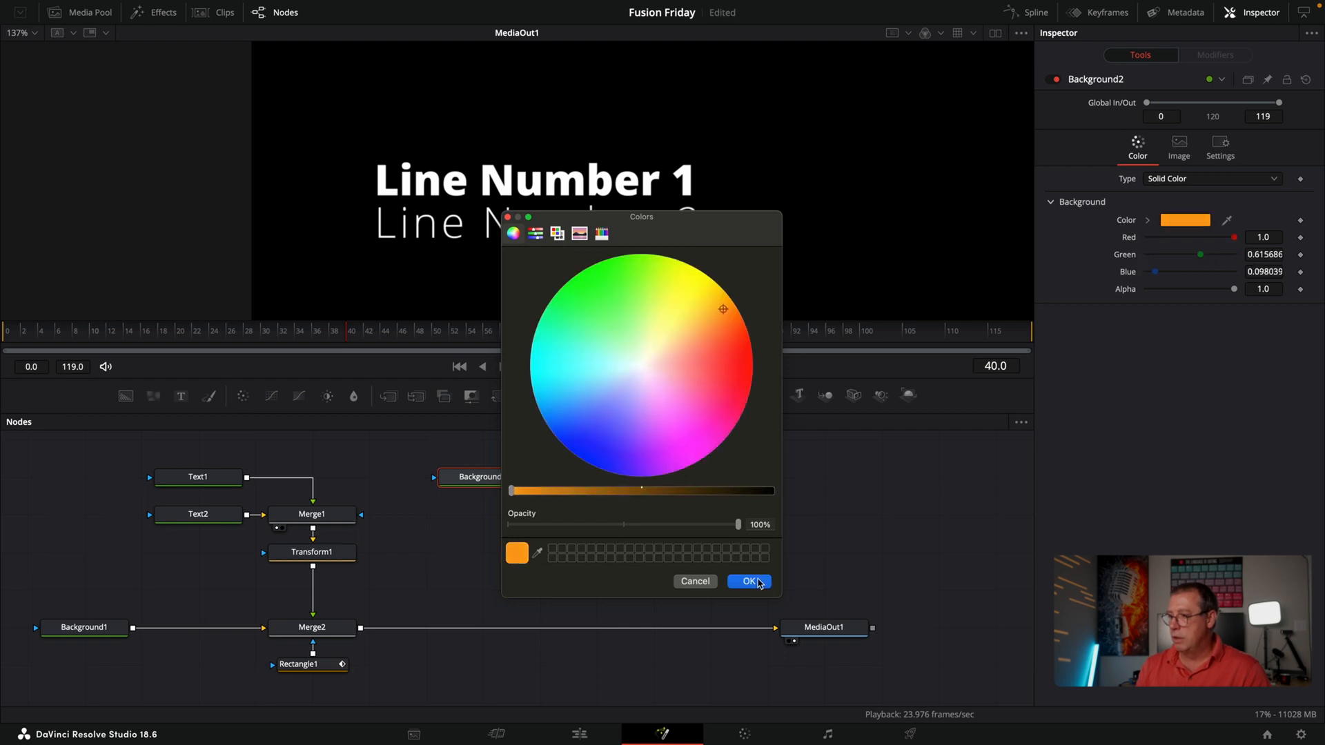
{"action": "left_click", "coordinate": [749, 582]}
Add a Polygon mask node above Background2 and connect it to Background2's mask input.
{"action": "left_click_drag", "start_coordinate": [499, 479], "coordinate": [555, 517]}
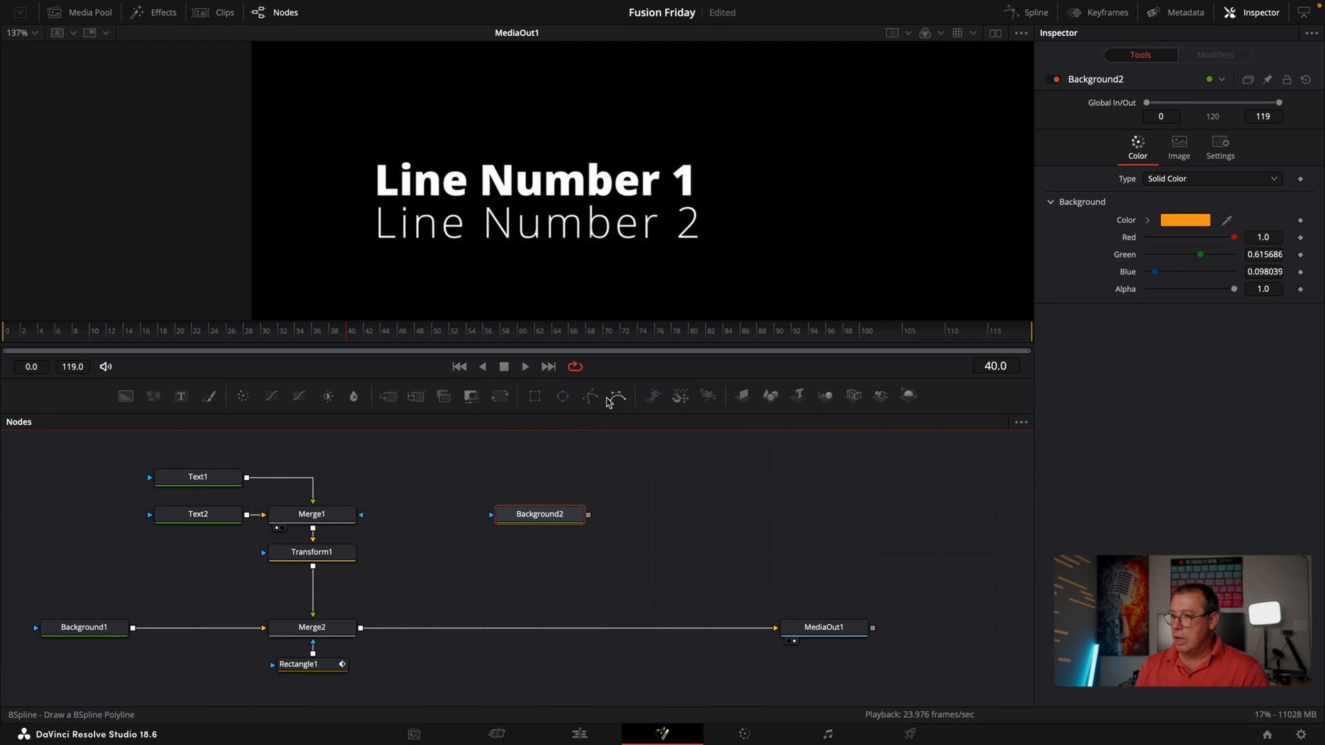
{"action": "left_click_drag", "start_coordinate": [594, 401], "coordinate": [501, 460]}
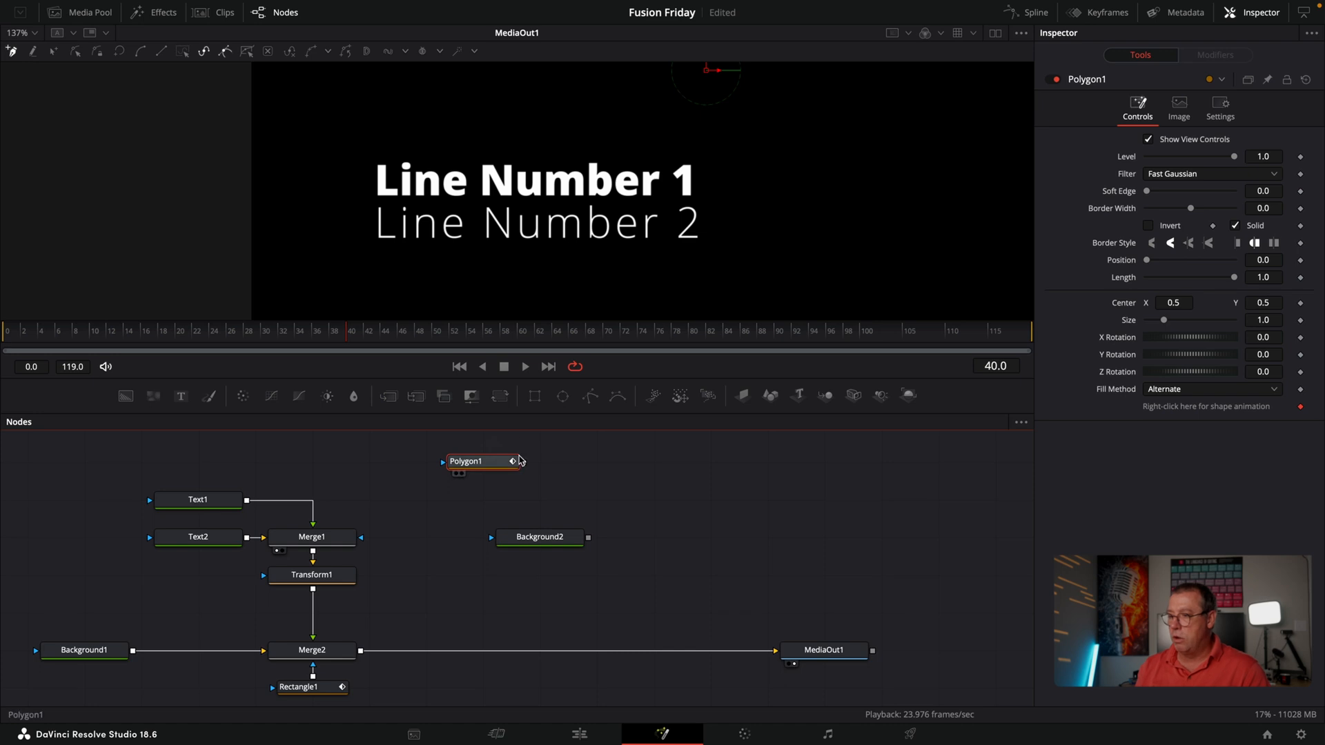
{"action": "left_click_drag", "start_coordinate": [521, 461], "coordinate": [541, 536]}
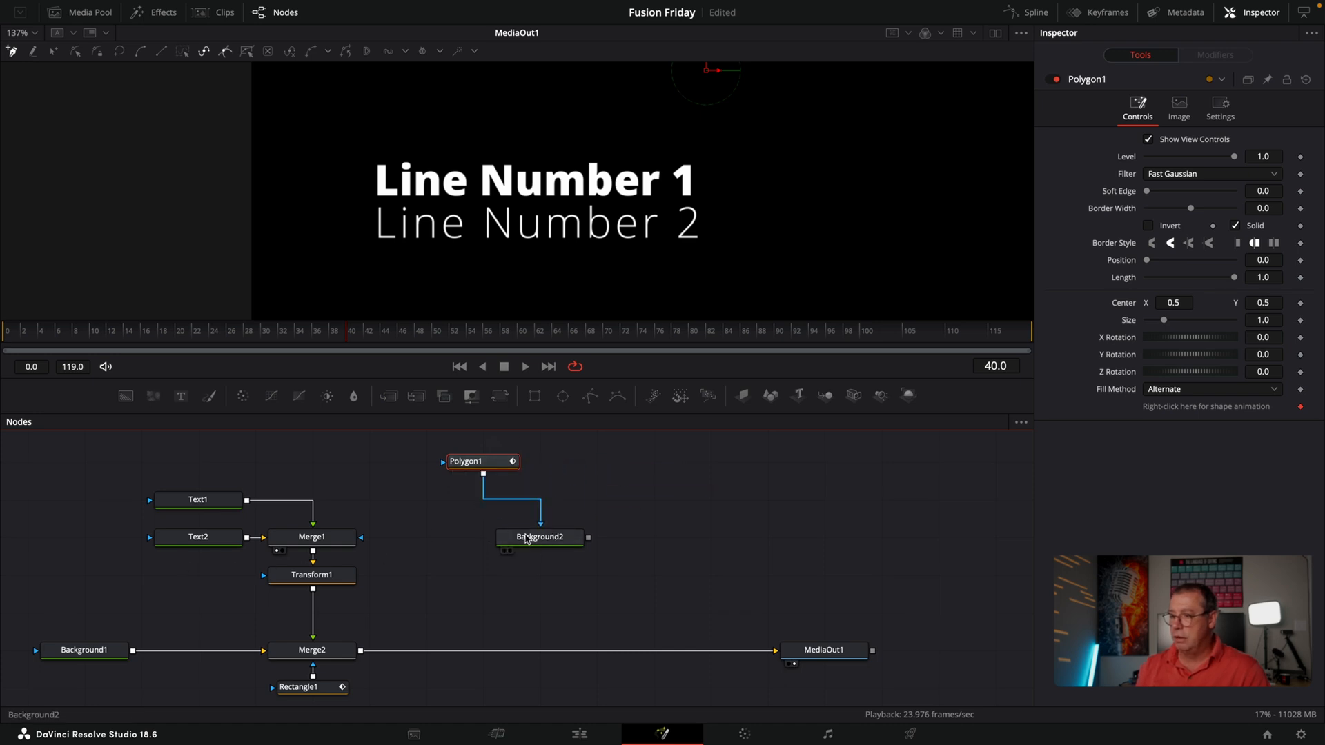
Merge Background2 over the pipeline between Merge2 and MediaOut1, and line up Polygon1, Background2 and the new merge node vertically.
{"action": "left_click_drag", "start_coordinate": [589, 538], "coordinate": [476, 650]}
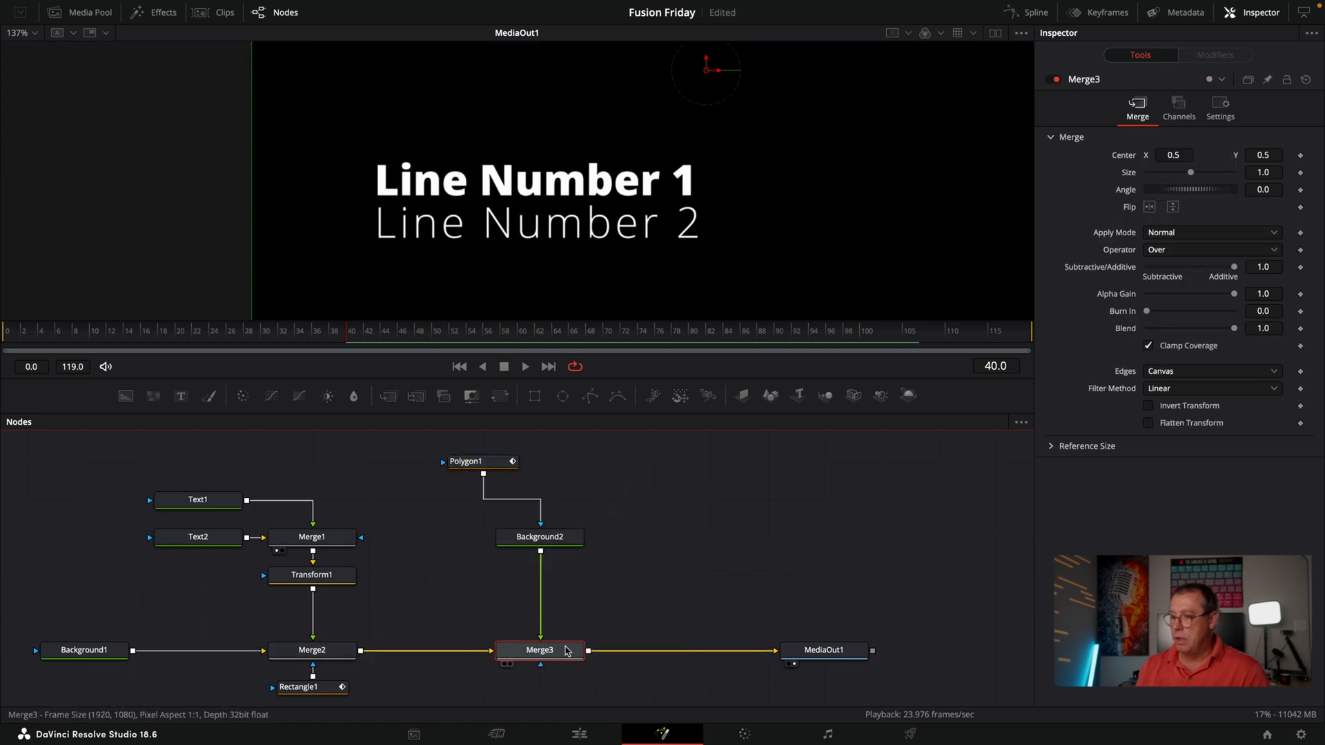
{"action": "mouse_move", "coordinate": [537, 657]}
{"action": "left_mouse_down"}
{"action": "mouse_move", "coordinate": [574, 659]}
{"action": "mouse_move", "coordinate": [558, 659]}
{"action": "left_mouse_up"}
{"action": "left_click_drag", "start_coordinate": [564, 541], "coordinate": [617, 552]}
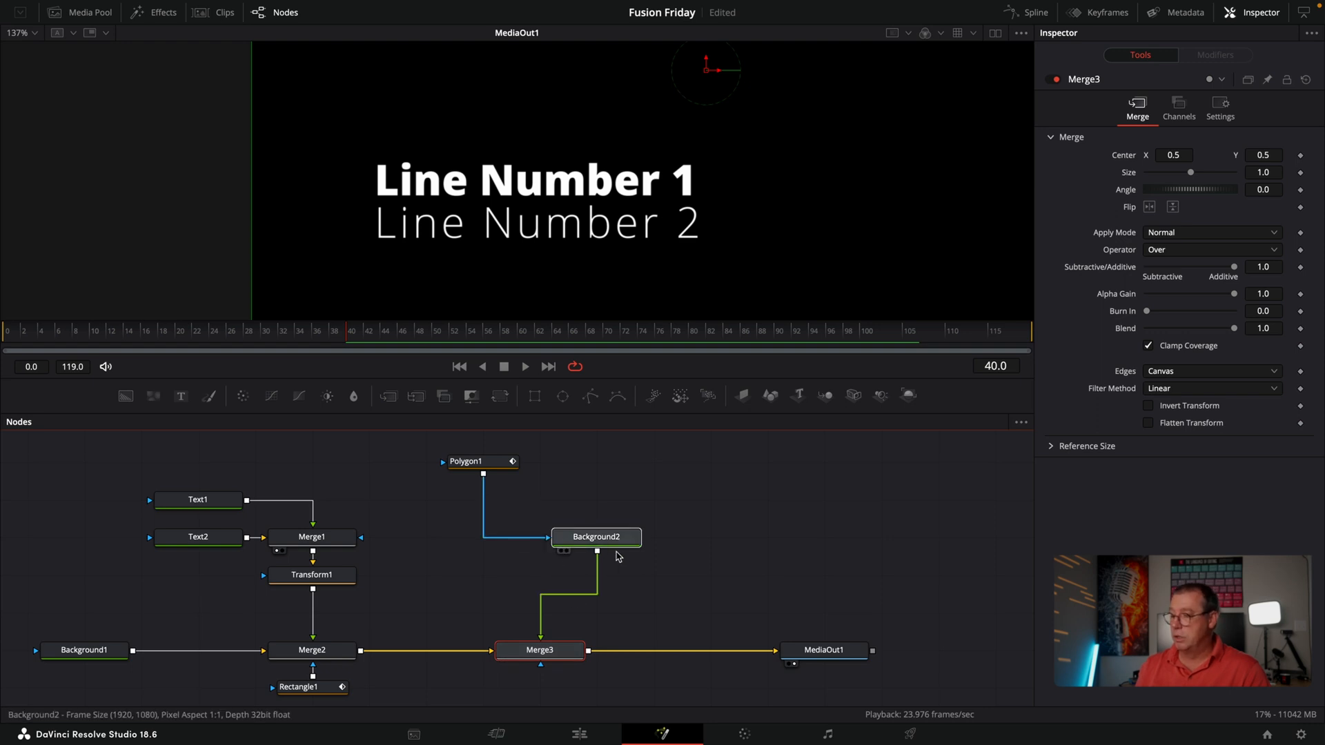
{"action": "left_click_drag", "start_coordinate": [557, 650], "coordinate": [614, 650]}
{"action": "left_click_drag", "start_coordinate": [494, 460], "coordinate": [605, 467]}
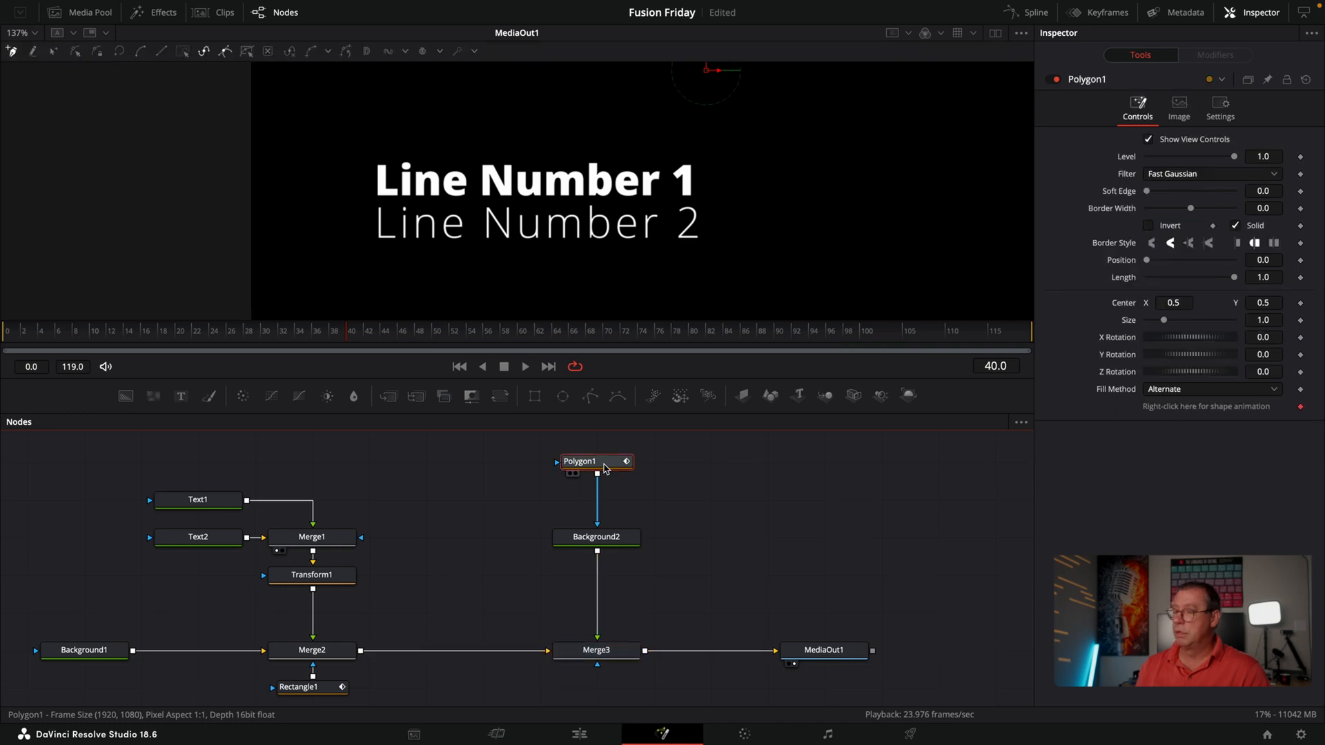
{"action": "left_click", "coordinate": [765, 488]}
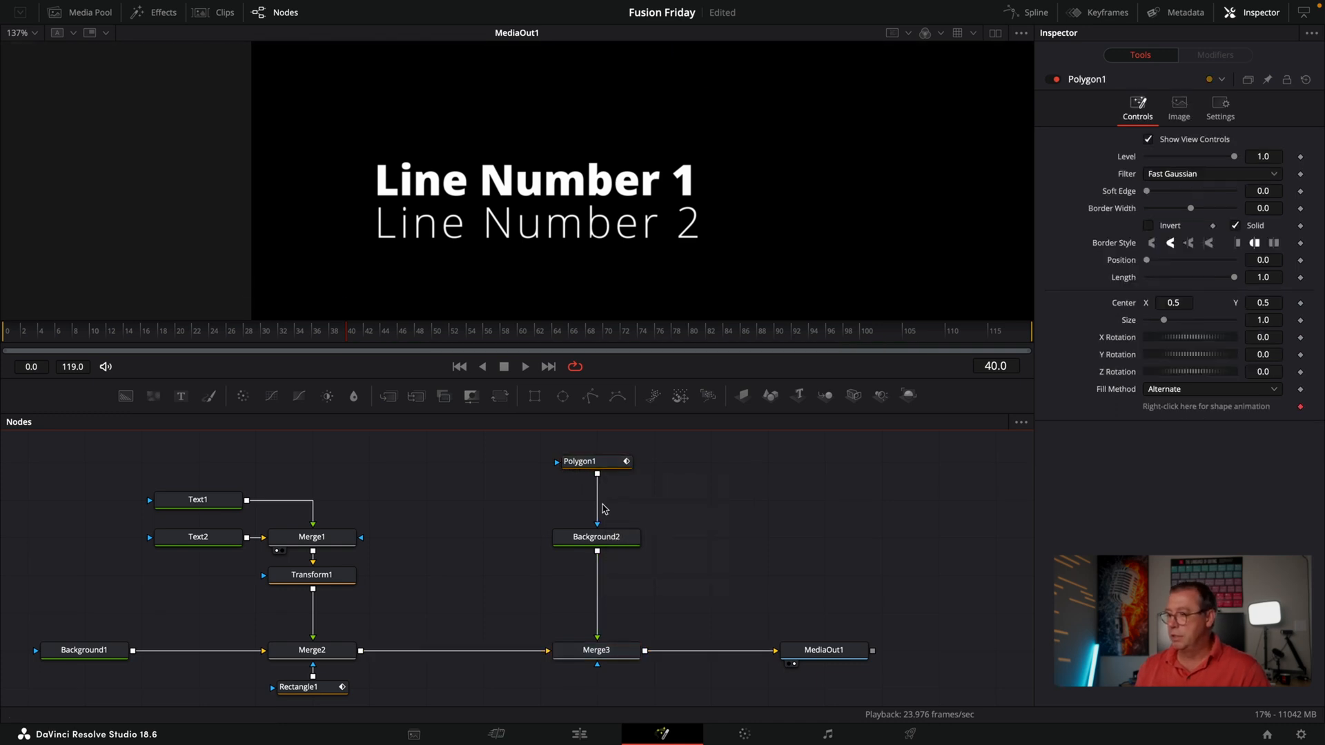
Draw an open five-point square bracket with Polygon1 around the start of both text lines, with a short hook at its upper end.
{"action": "left_click", "coordinate": [595, 462]}
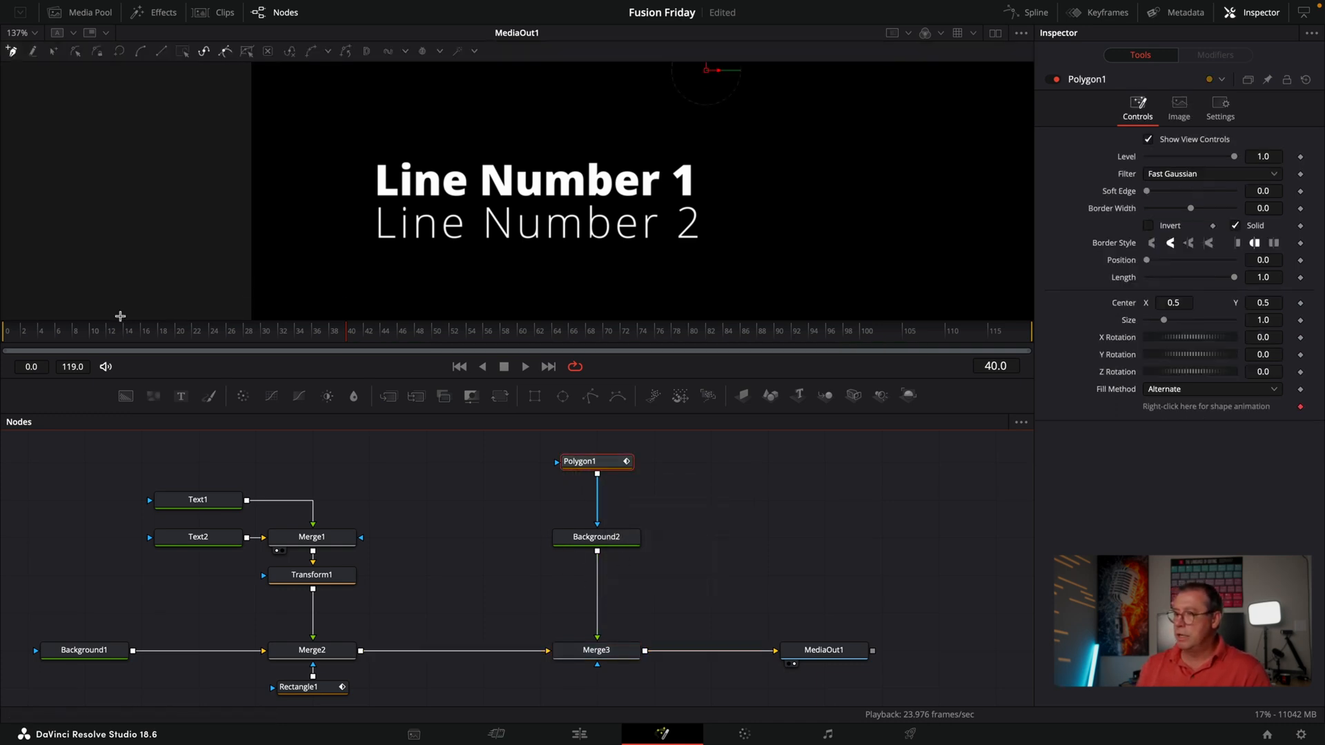
{"action": "left_click", "coordinate": [383, 156]}
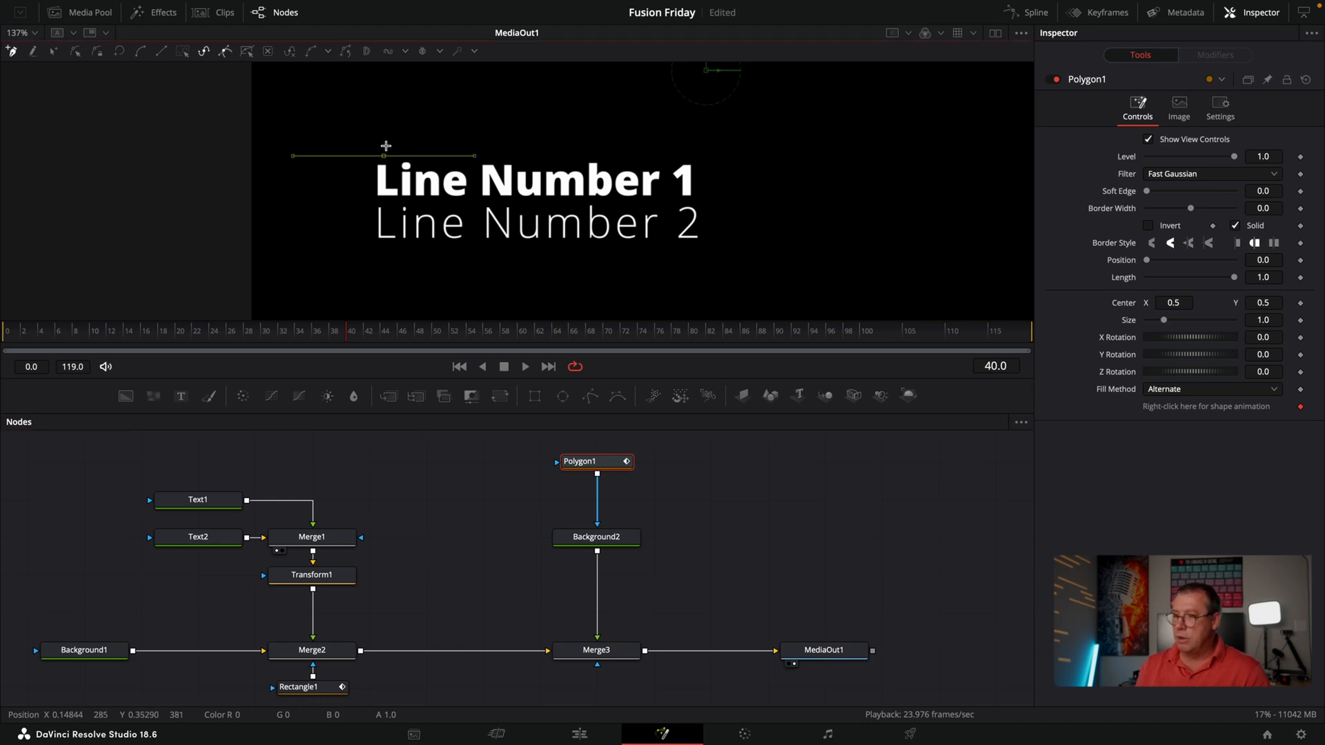
{"action": "left_click", "coordinate": [384, 144]}
{"action": "left_click", "coordinate": [356, 143]}
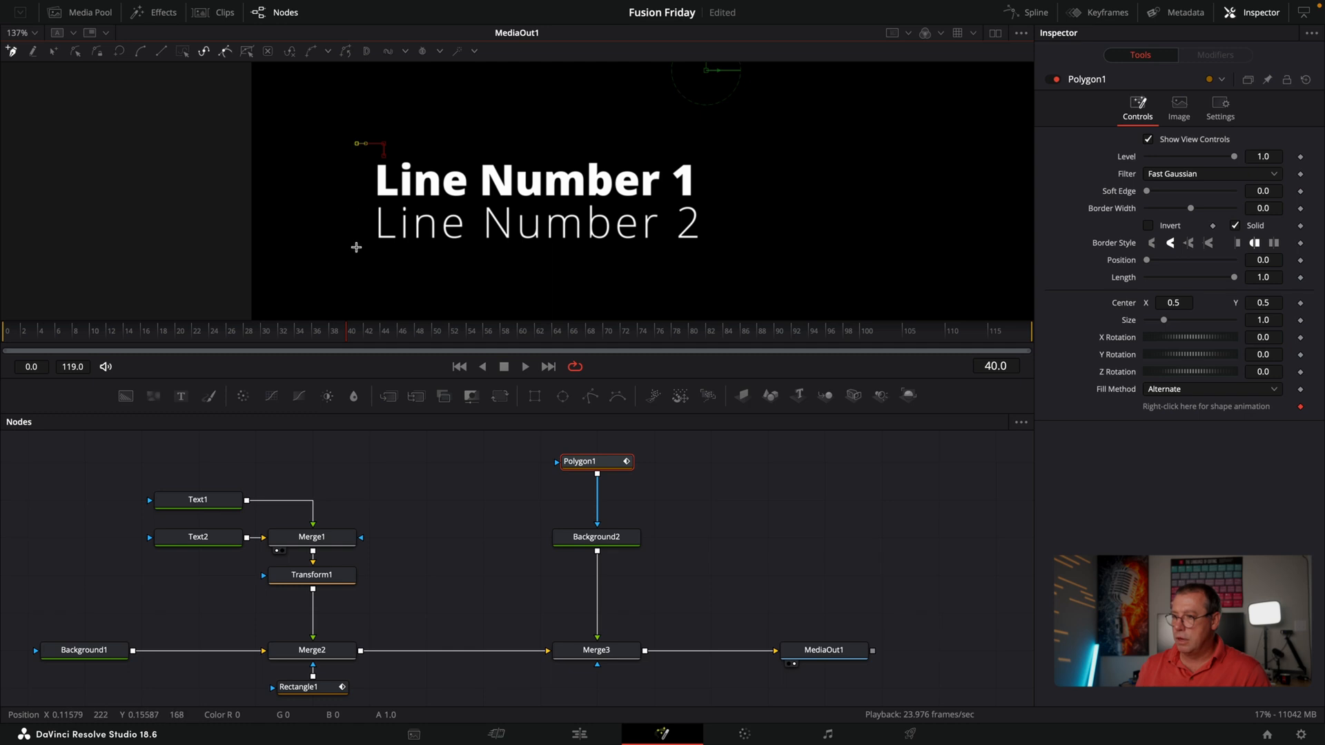
{"action": "left_click", "coordinate": [357, 245]}
{"action": "left_click", "coordinate": [382, 245]}
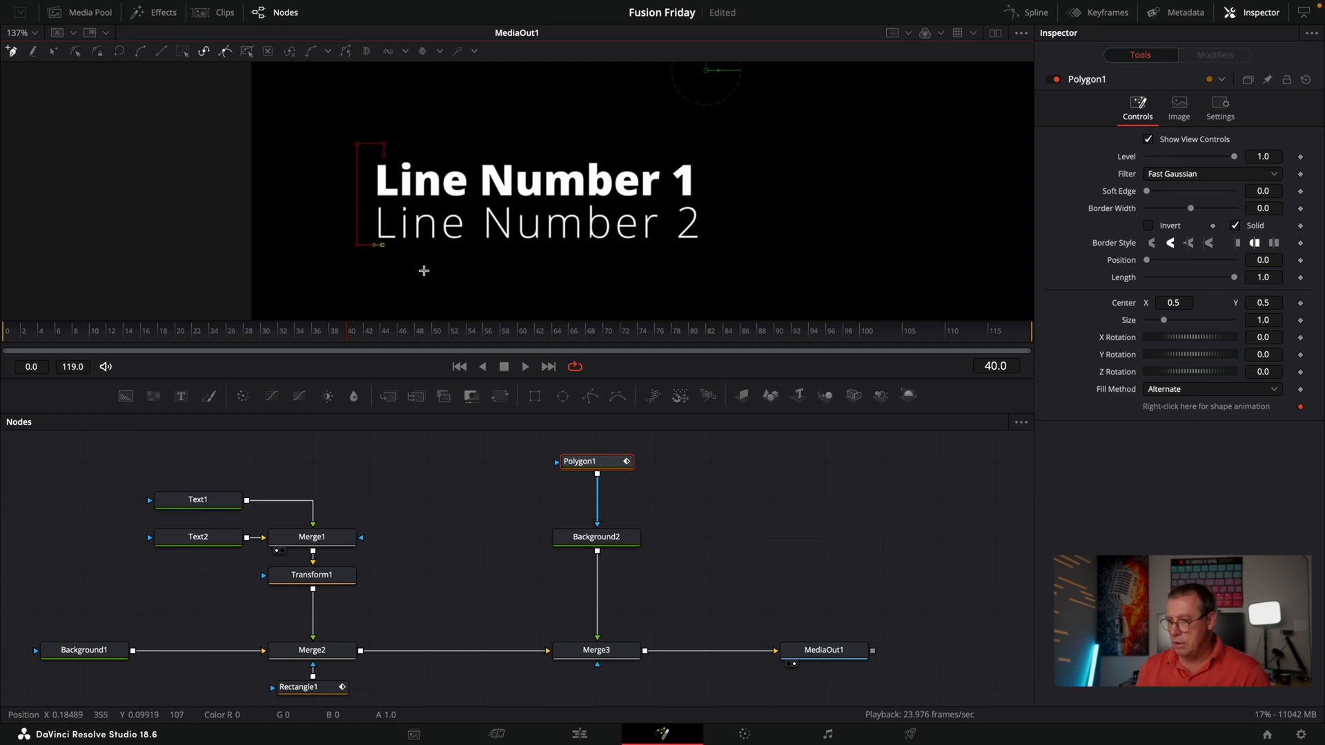
{"action": "left_click", "coordinate": [752, 559]}
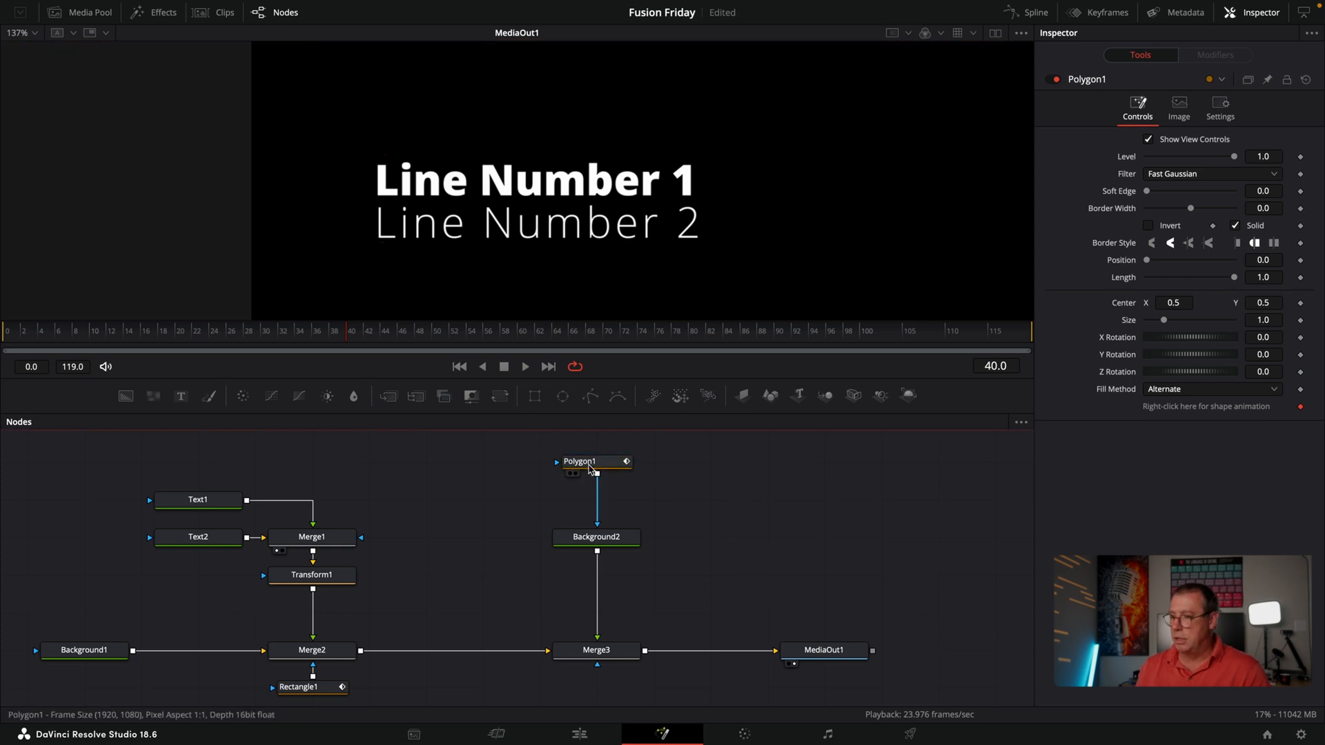
Set Polygon1's border width to 0.01 and give its border style sharp mitered corners and square ends.
{"action": "left_click", "coordinate": [592, 469]}
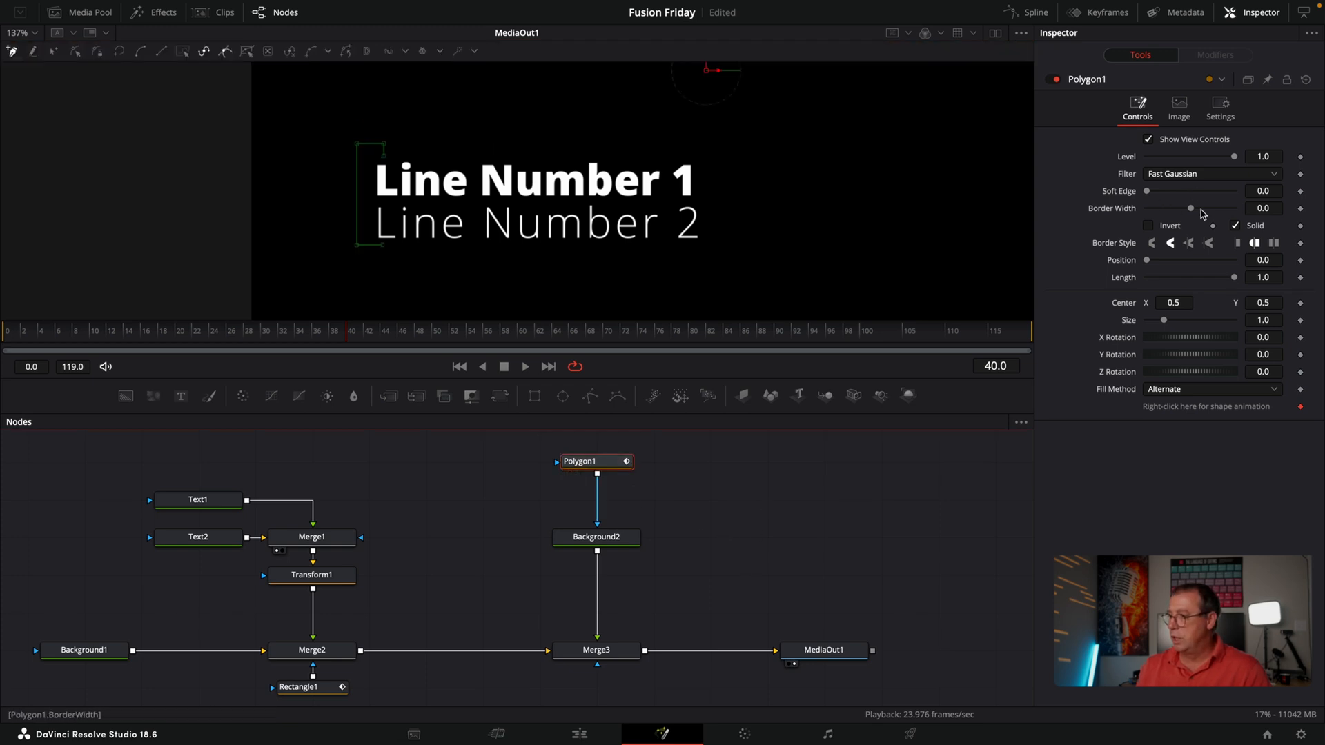
{"action": "left_click_drag", "start_coordinate": [1192, 208], "coordinate": [1194, 210]}
{"action": "scroll", "coordinate": [350, 164], "scroll_direction": "up", "scroll_amount": 1}
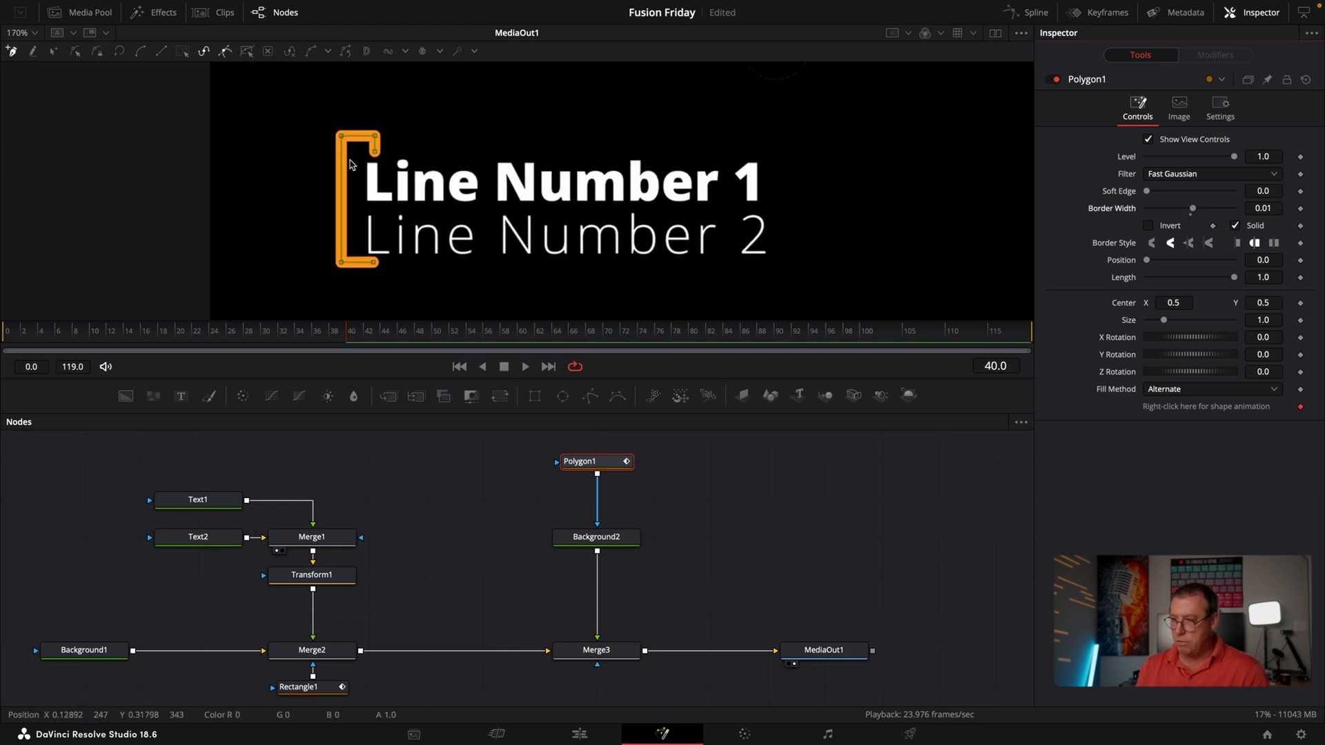
{"action": "scroll", "coordinate": [350, 164], "scroll_direction": "up", "scroll_amount": 5}
{"action": "left_click_drag", "start_coordinate": [537, 154], "coordinate": [578, 157]}
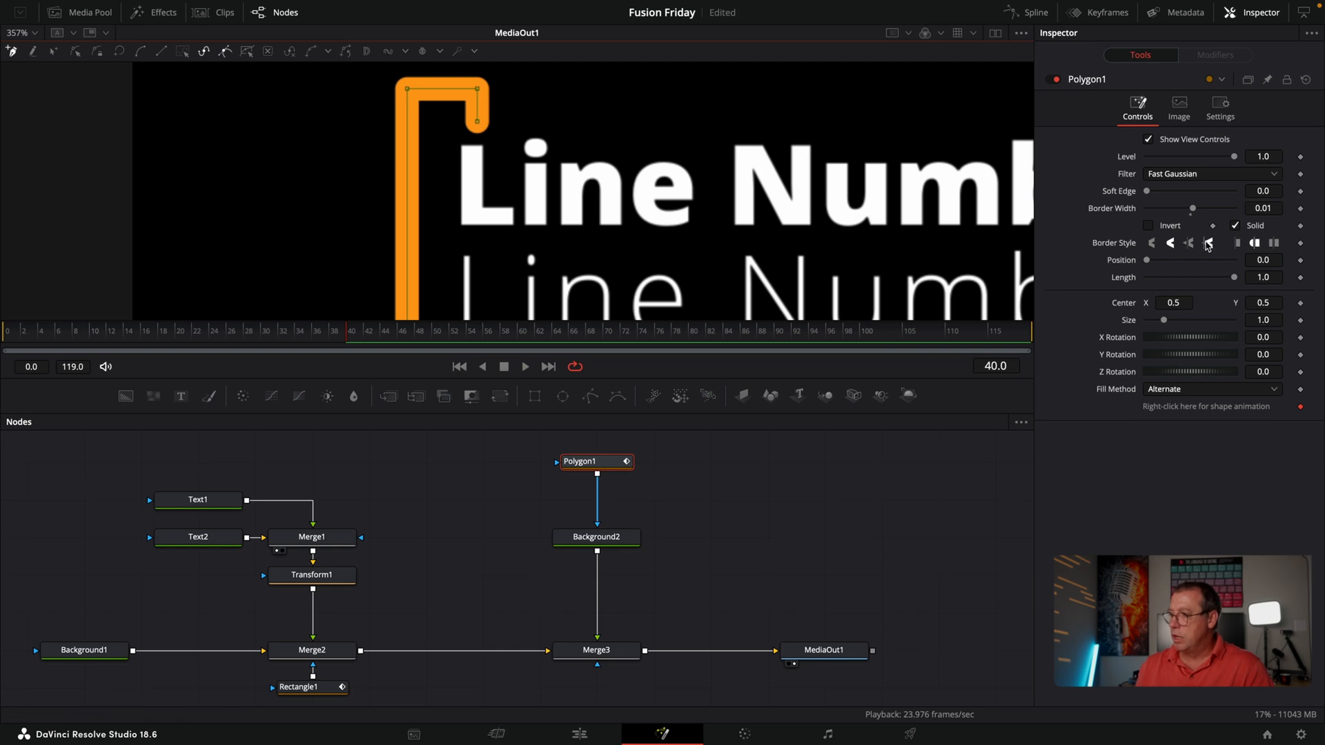
{"action": "left_click", "coordinate": [1207, 244]}
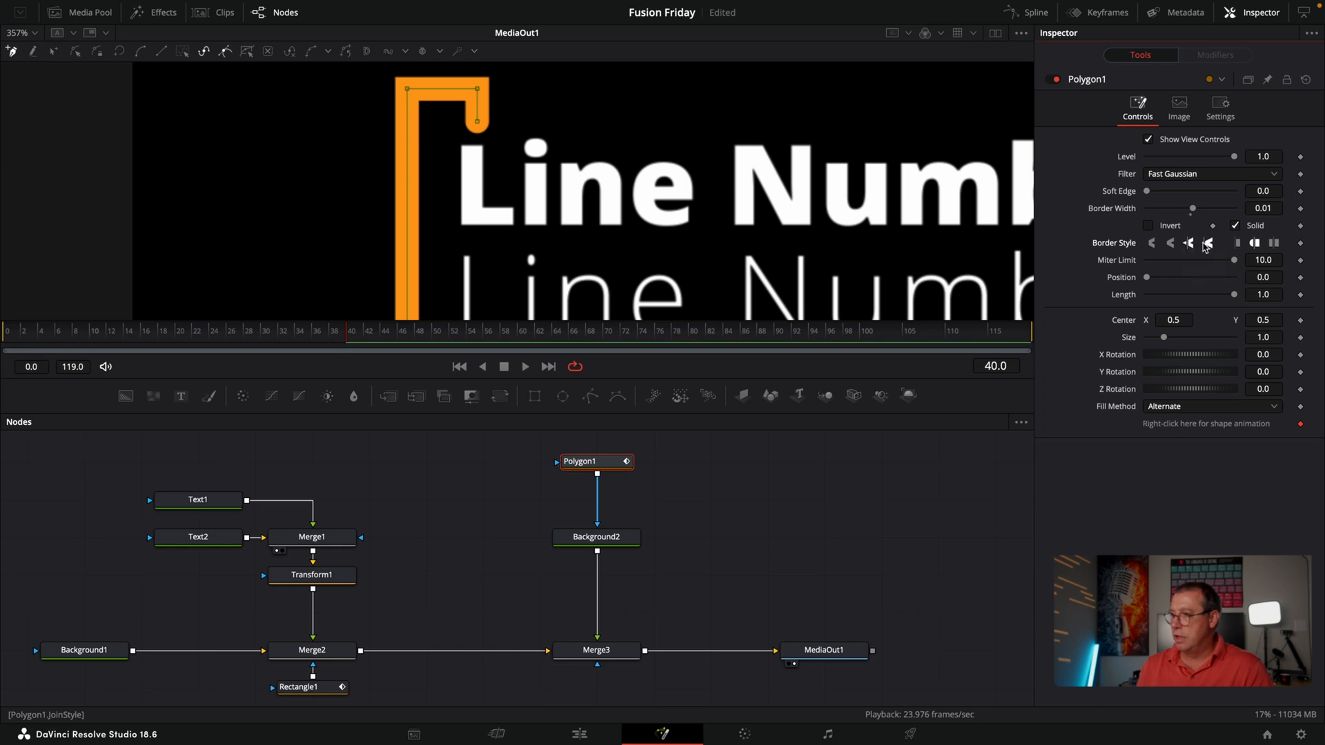
{"action": "left_click", "coordinate": [1275, 244]}
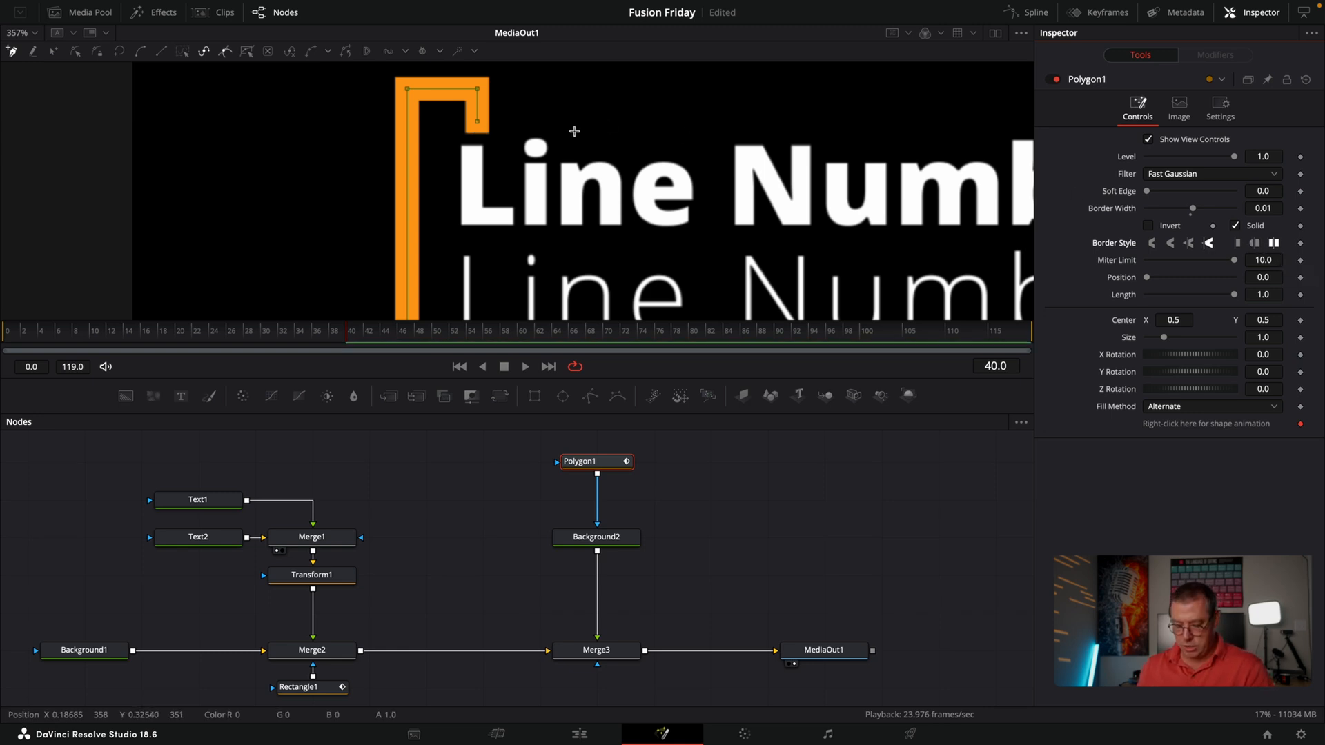
Lower the bracket's two bottom points slightly to add space under Line Number 2, keeping the bottom arm horizontal.
{"action": "scroll", "coordinate": [573, 133], "scroll_direction": "down", "scroll_amount": 2}
{"action": "scroll", "coordinate": [575, 131], "scroll_direction": "up", "scroll_amount": 1}
{"action": "scroll", "coordinate": [574, 130], "scroll_direction": "down", "scroll_amount": 3}
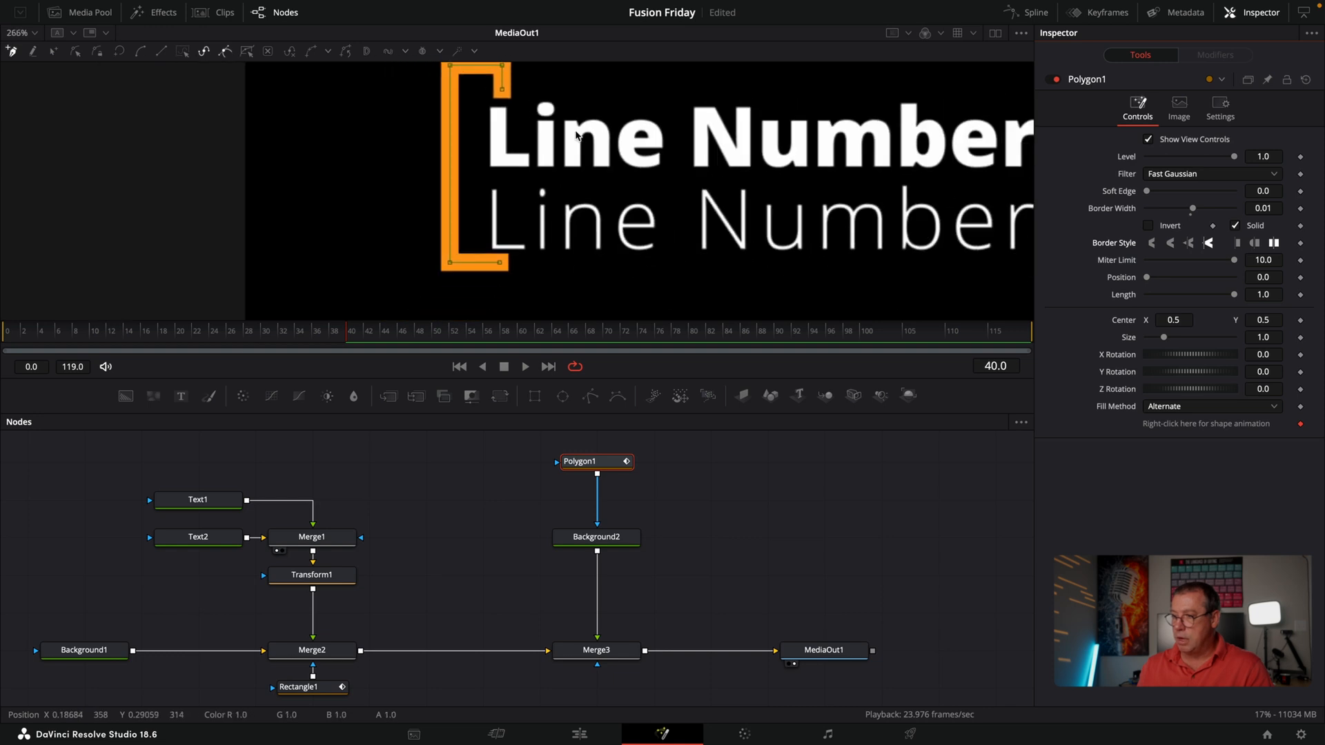
{"action": "scroll", "coordinate": [607, 180], "scroll_direction": "up", "scroll_amount": 1}
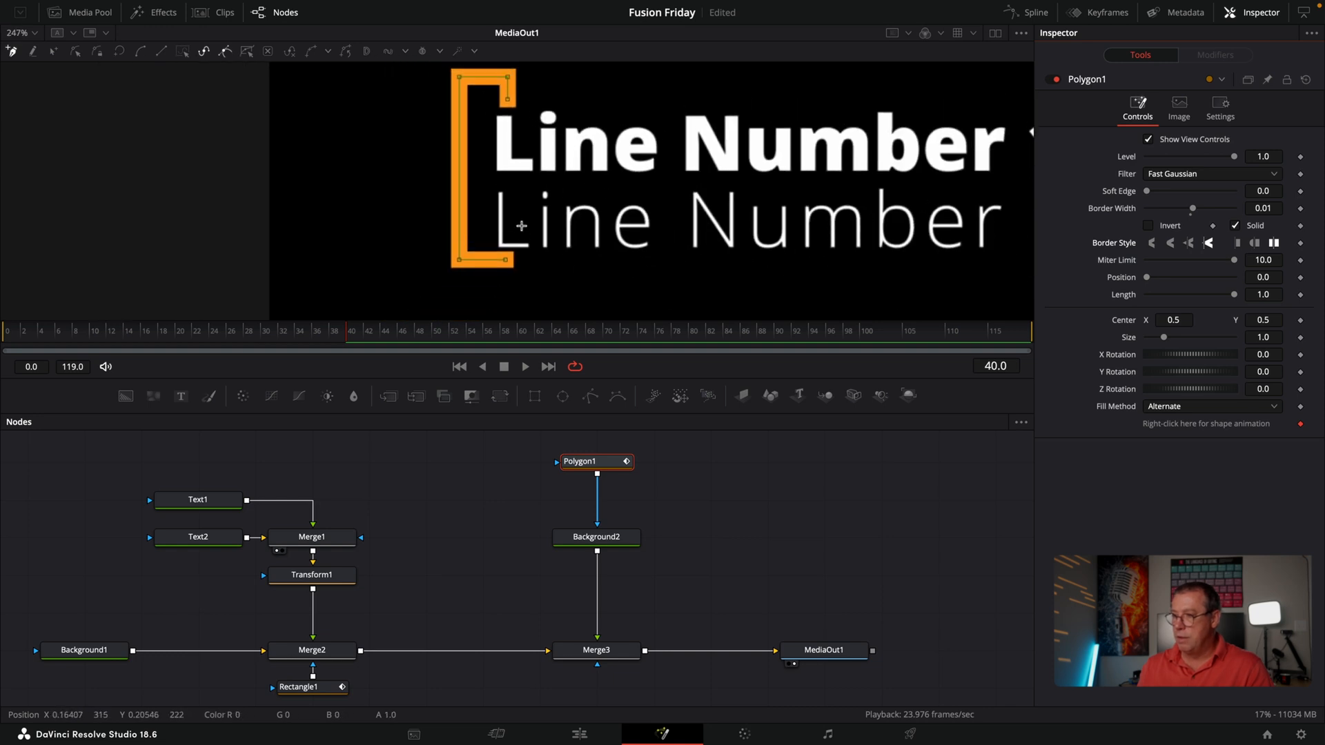
{"action": "left_click_drag", "start_coordinate": [509, 264], "coordinate": [508, 276]}
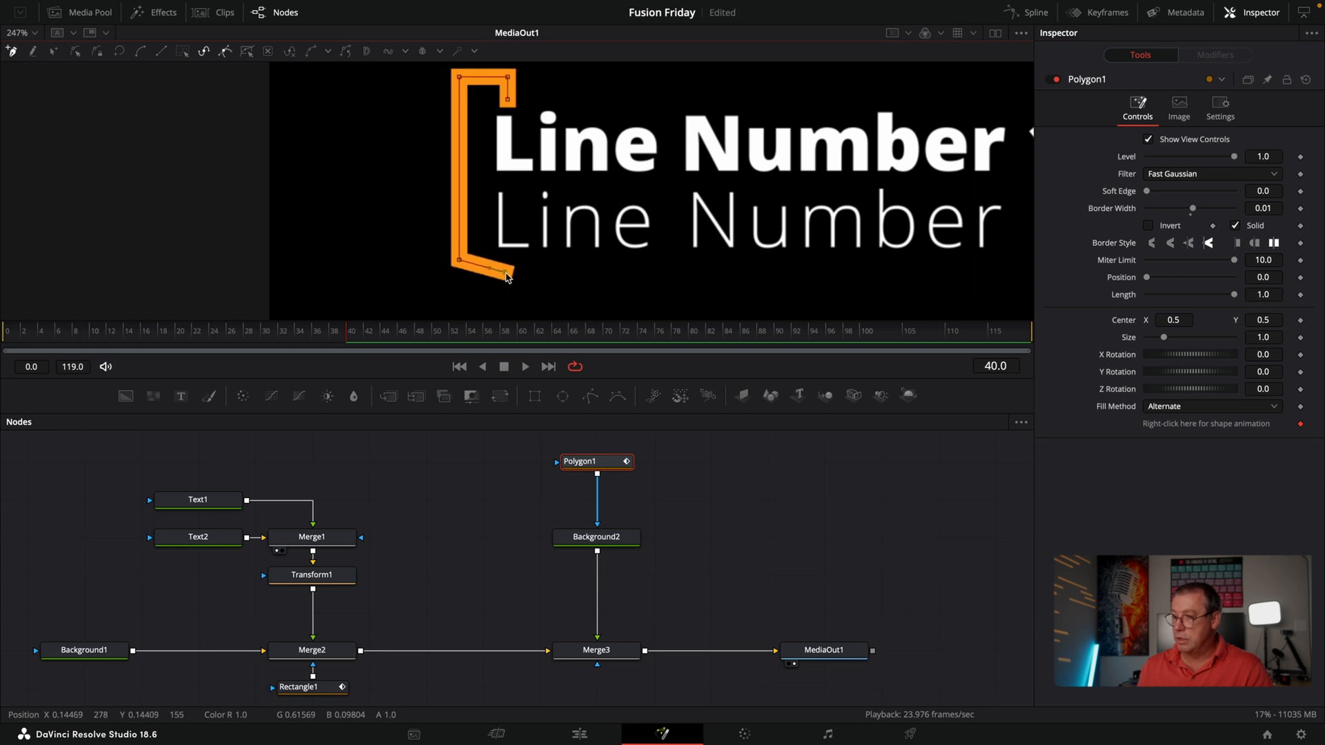
{"action": "left_click", "coordinate": [460, 265]}
{"action": "left_click_drag", "start_coordinate": [461, 265], "coordinate": [461, 272]}
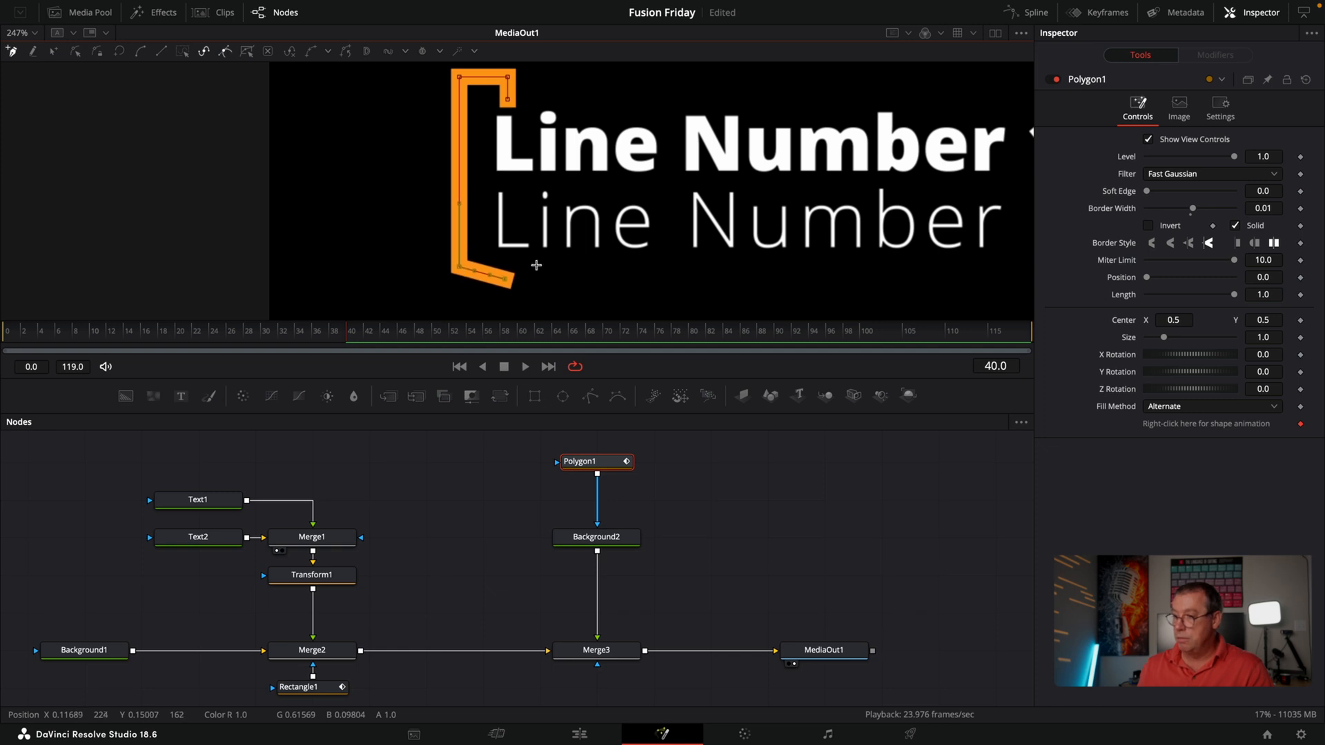
{"action": "left_click", "coordinate": [460, 76]}
{"action": "left_click_drag", "start_coordinate": [507, 283], "coordinate": [506, 268]}
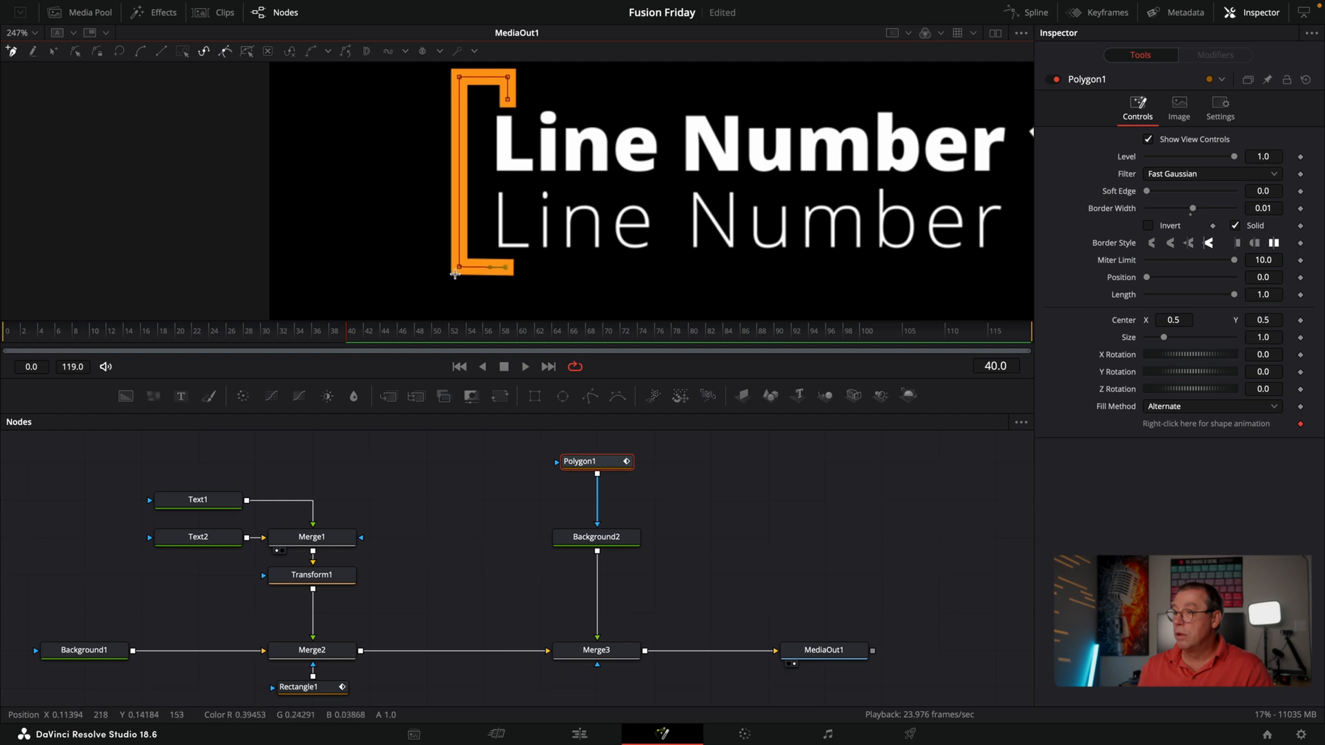
{"action": "left_click_drag", "start_coordinate": [461, 267], "coordinate": [461, 271]}
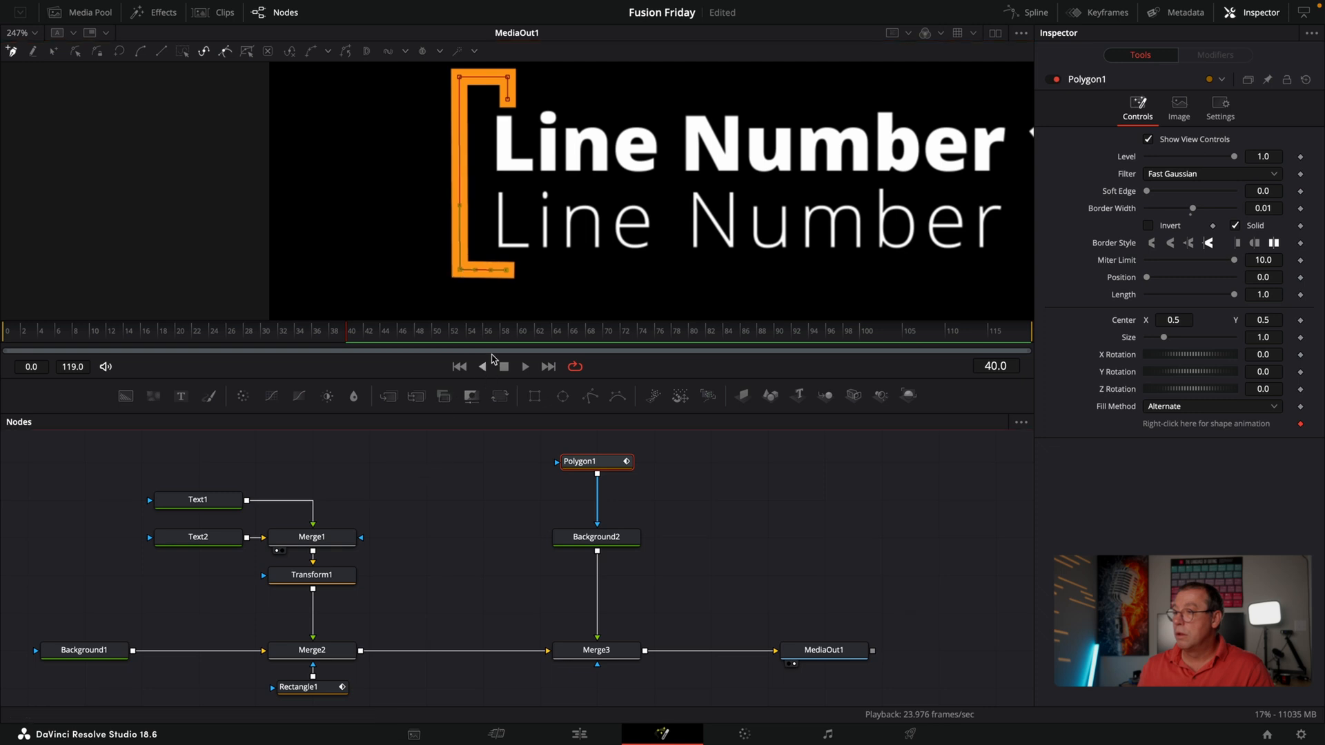
{"action": "left_click", "coordinate": [440, 523]}
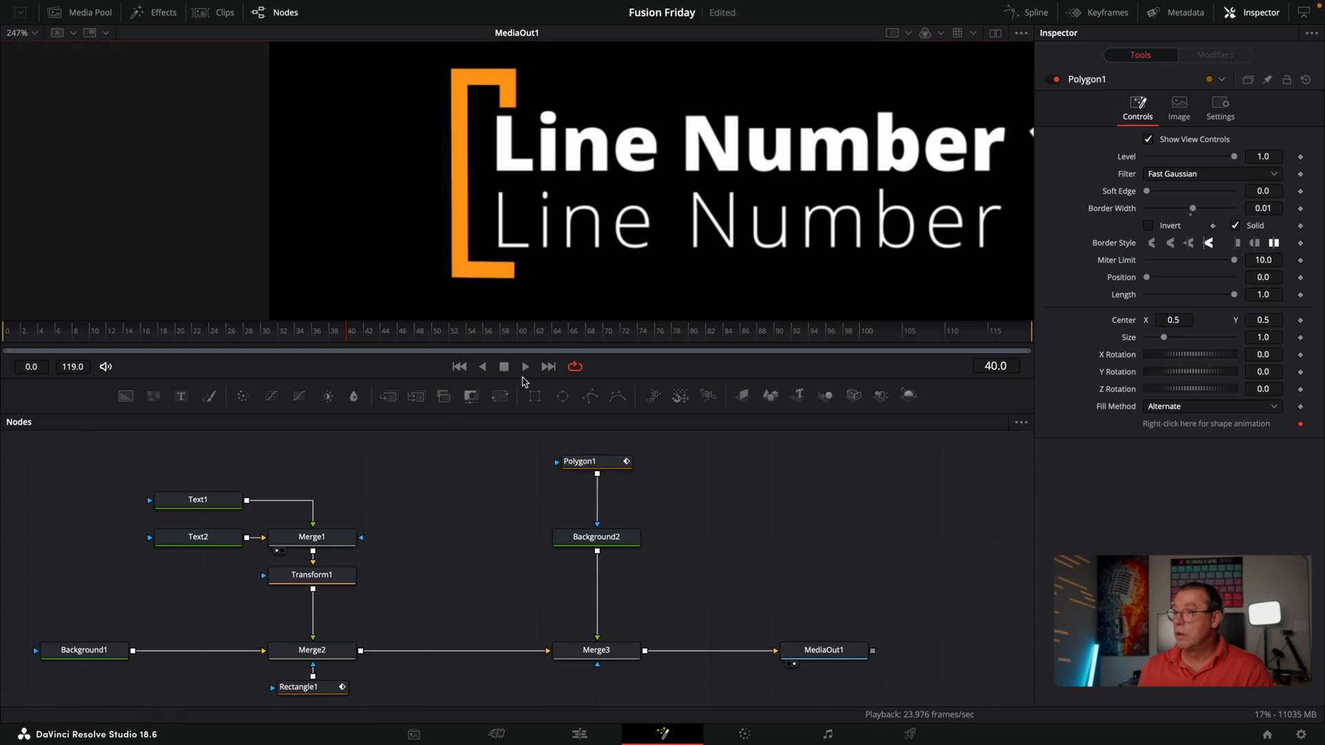
Shorten the bracket's bottom arm slightly by moving its end point inward.
{"action": "left_click", "coordinate": [597, 466]}
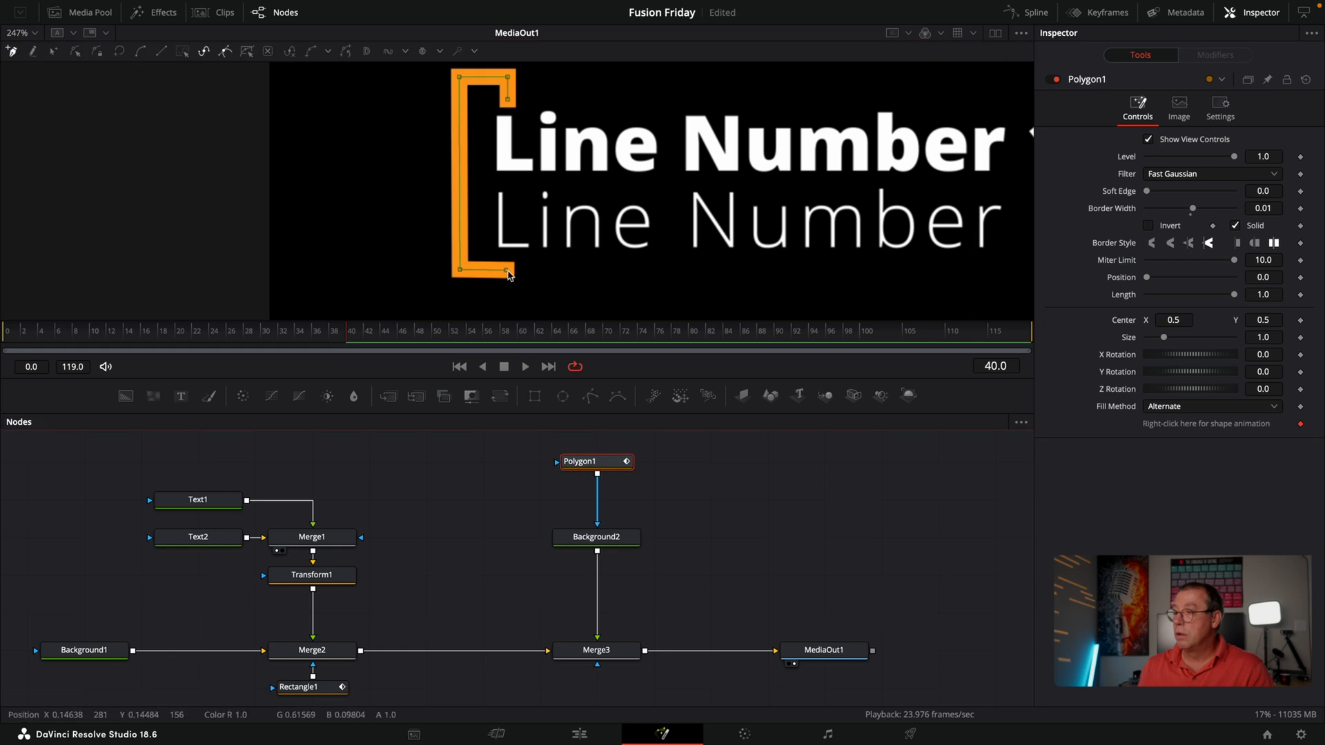
{"action": "left_click_drag", "start_coordinate": [508, 271], "coordinate": [505, 269]}
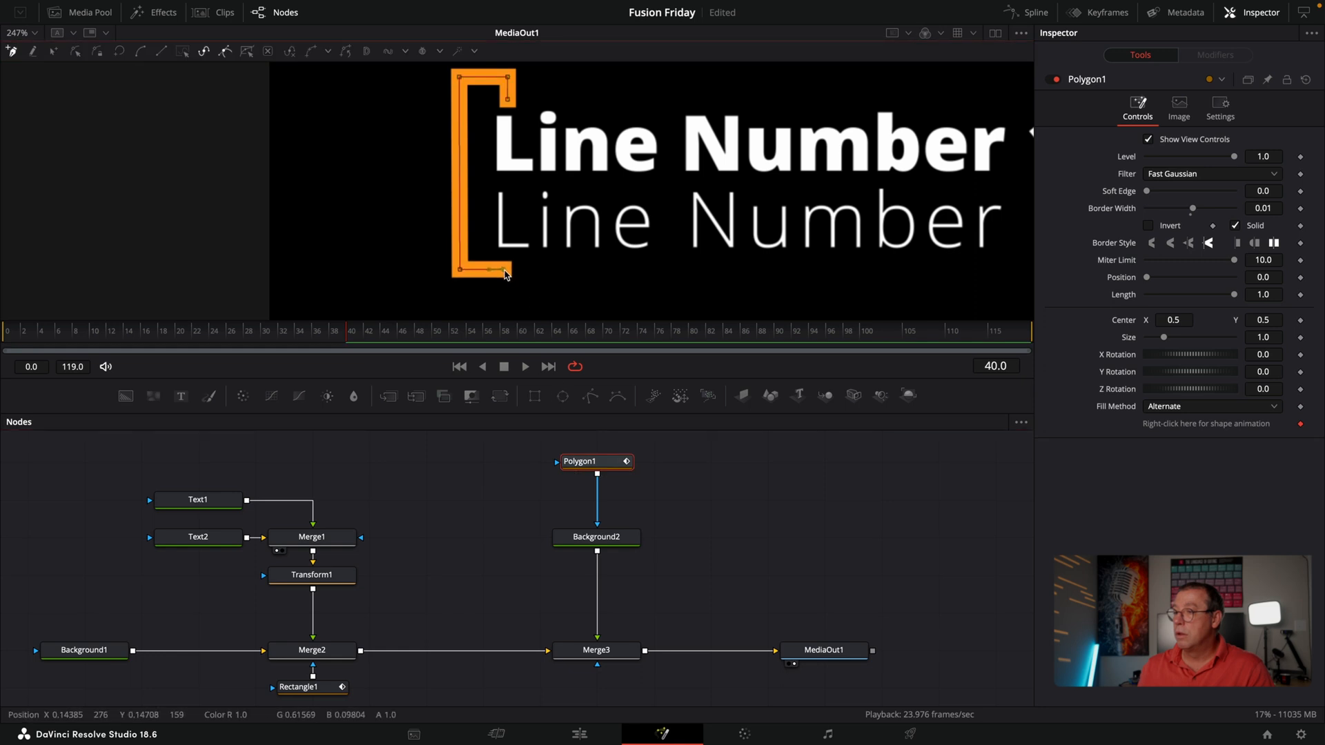
{"action": "left_click", "coordinate": [481, 486]}
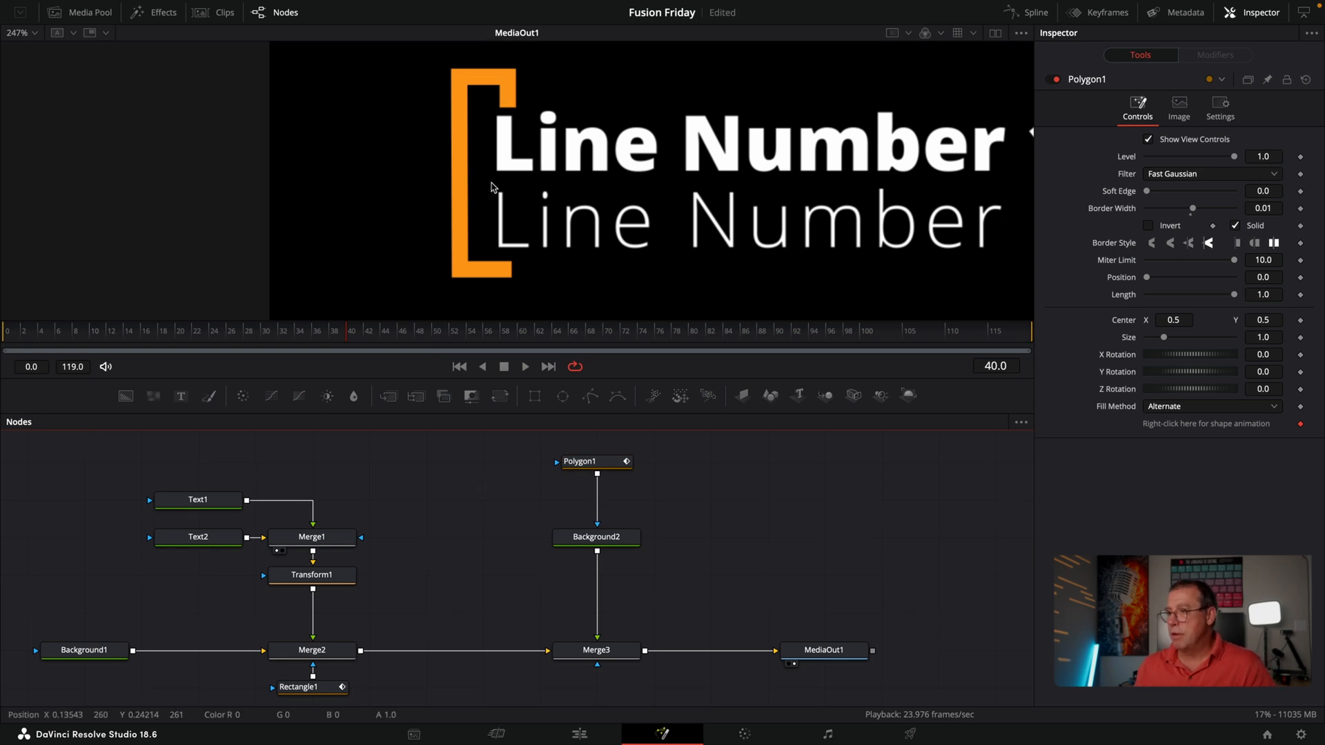
Thin the bracket by setting Polygon1's border width to 0.0047.
{"action": "left_click", "coordinate": [597, 469]}
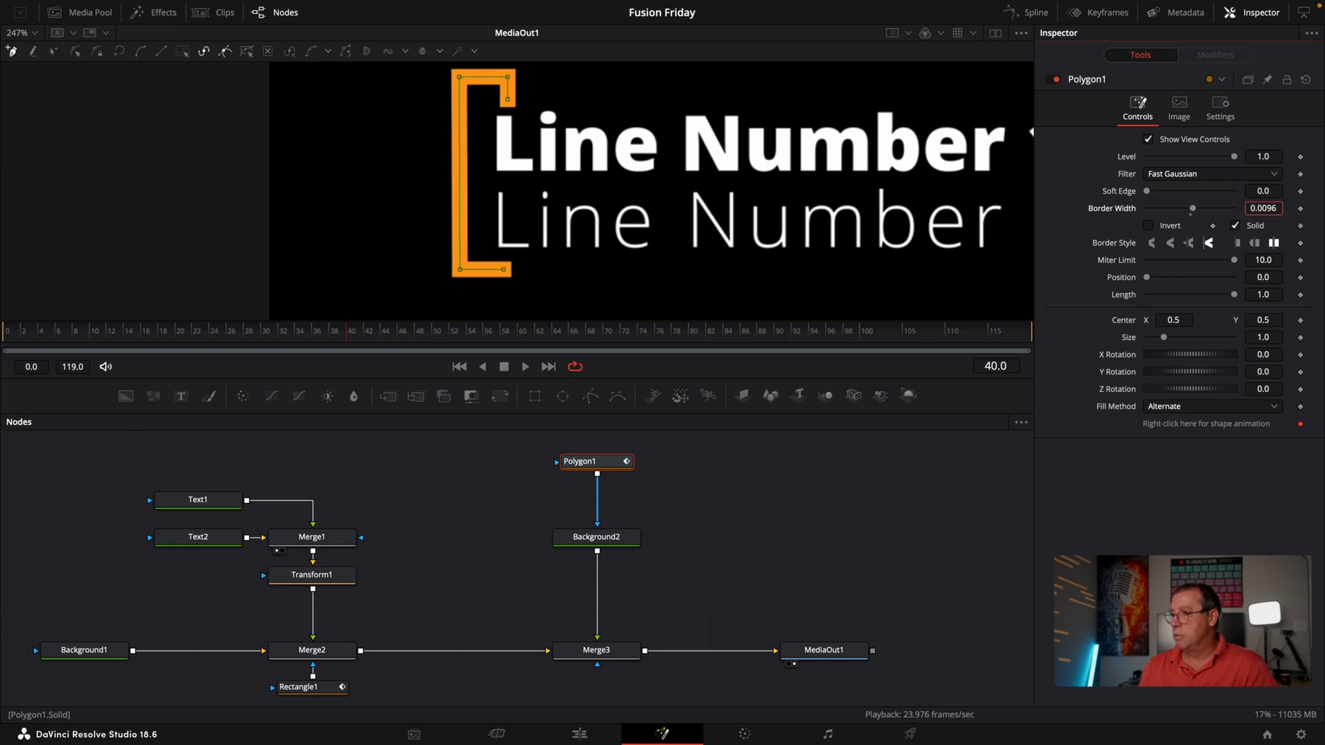
{"action": "left_click", "coordinate": [1267, 206]}
{"action": "left_click_drag", "start_coordinate": [1268, 207], "coordinate": [1241, 207]}
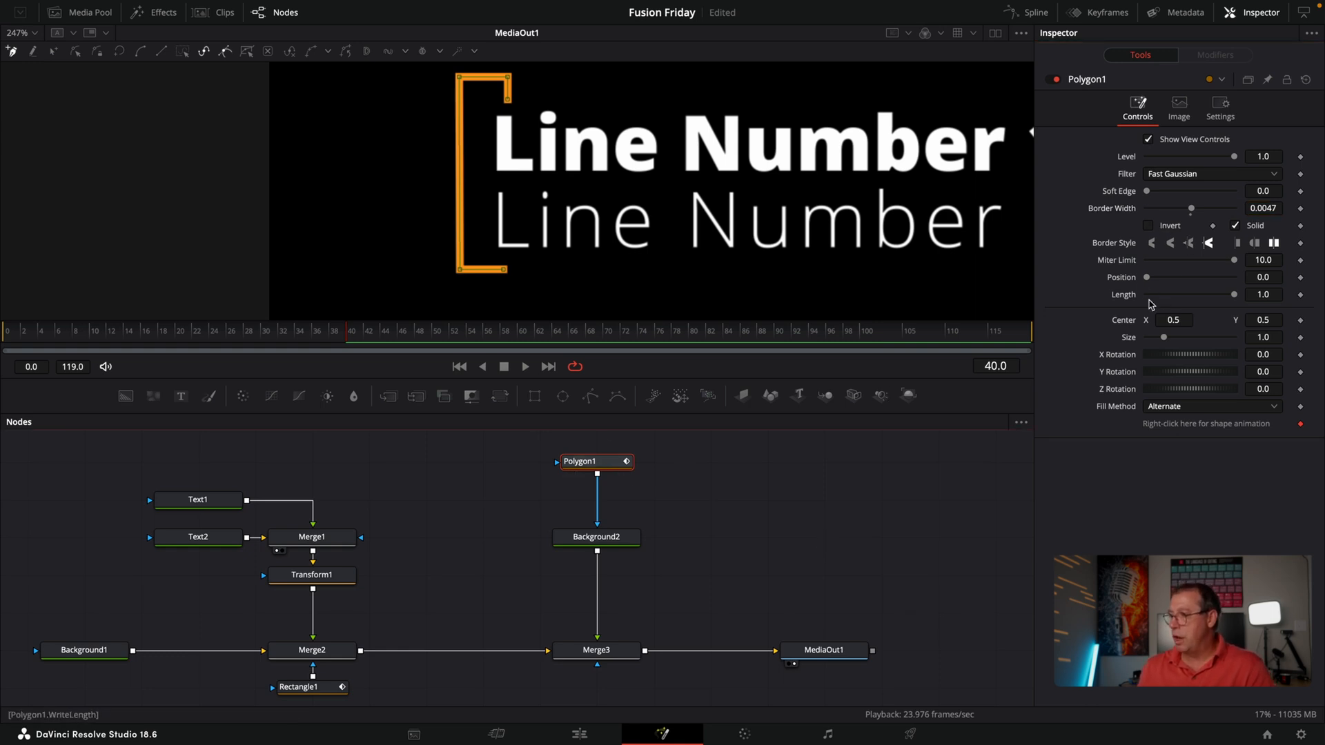
Test Polygon1's Length and Position, and set Length to 0.0 at frame 0.
{"action": "mouse_move", "coordinate": [1234, 294]}
{"action": "left_mouse_down"}
{"action": "mouse_move", "coordinate": [1146, 296]}
{"action": "mouse_move", "coordinate": [1233, 283]}
{"action": "left_mouse_up"}
{"action": "left_click_drag", "start_coordinate": [1142, 278], "coordinate": [1090, 285]}
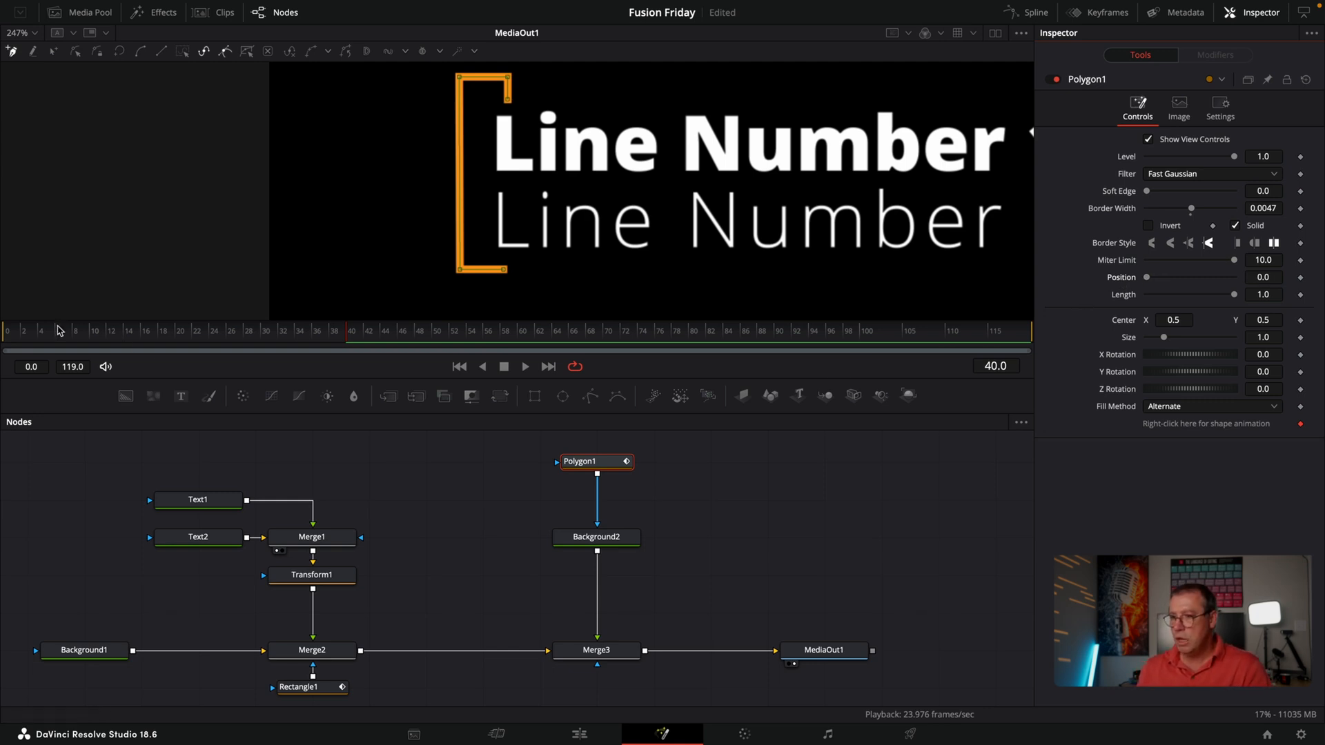
{"action": "left_click", "coordinate": [5, 331]}
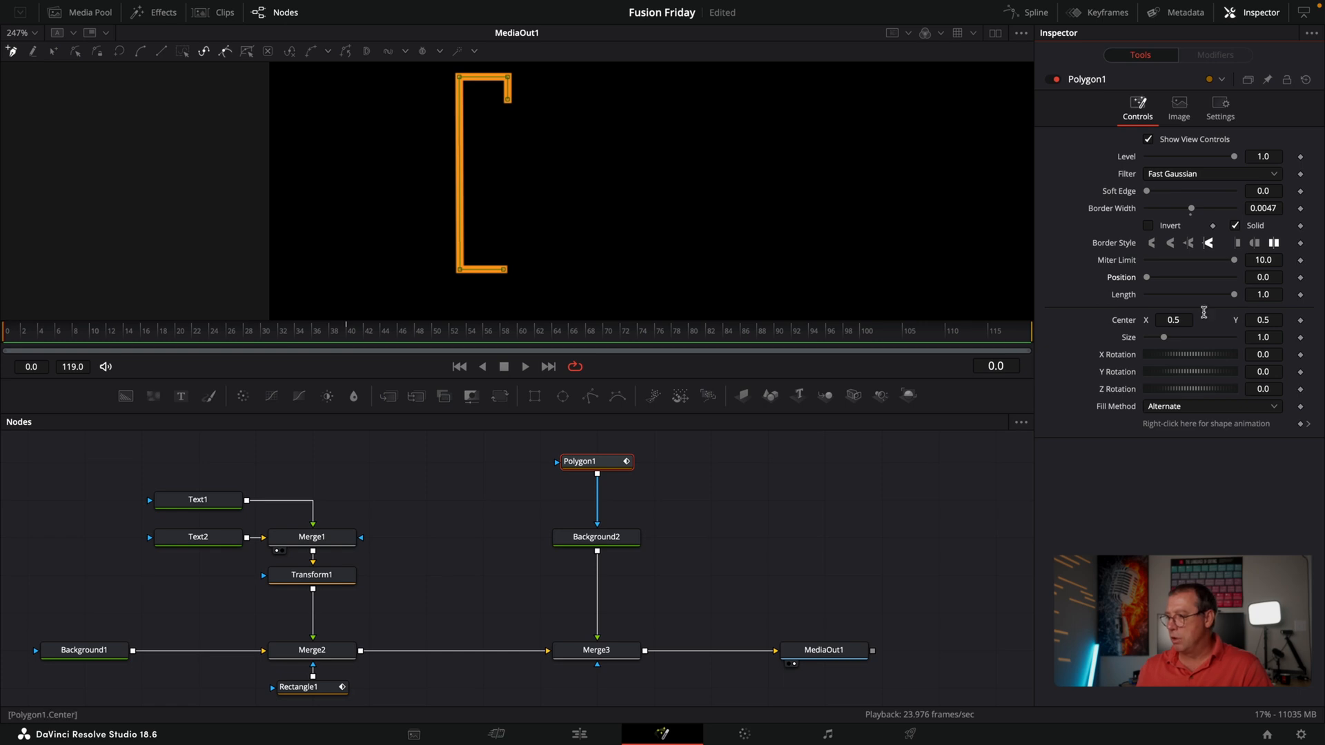
{"action": "left_click_drag", "start_coordinate": [1234, 295], "coordinate": [977, 301]}
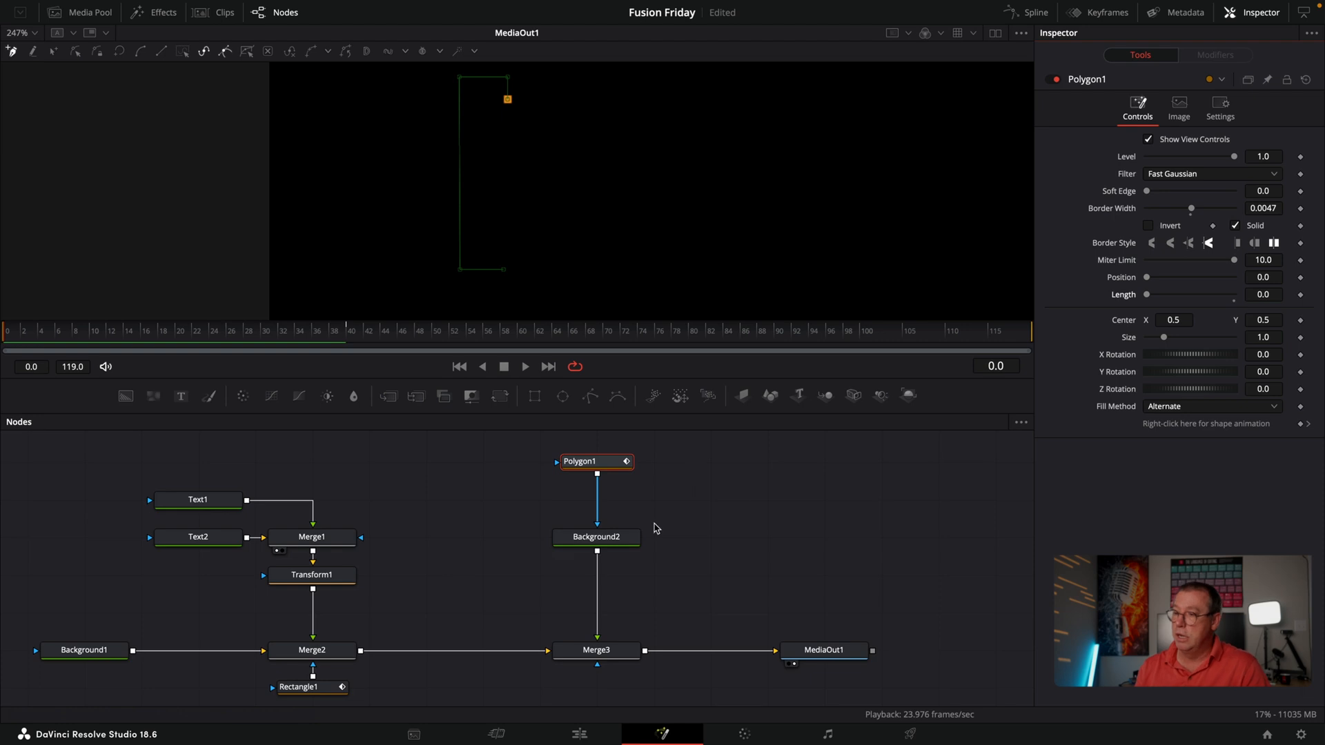
Try keyframing Merge3's Blend from 0.0 at frame 0 to 1.0 at frame 1, and reset Blend to its unanimated default.
{"action": "left_click", "coordinate": [592, 656]}
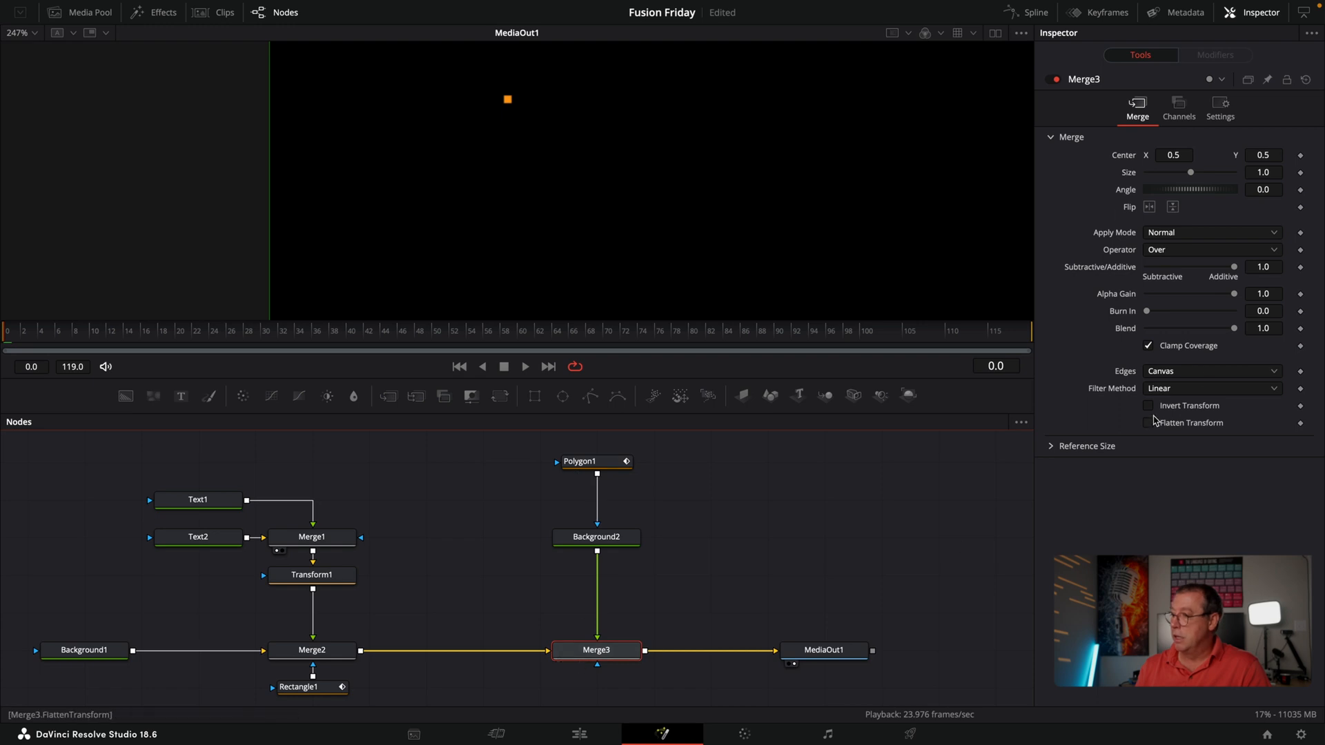
{"action": "left_click_drag", "start_coordinate": [1234, 329], "coordinate": [1159, 330]}
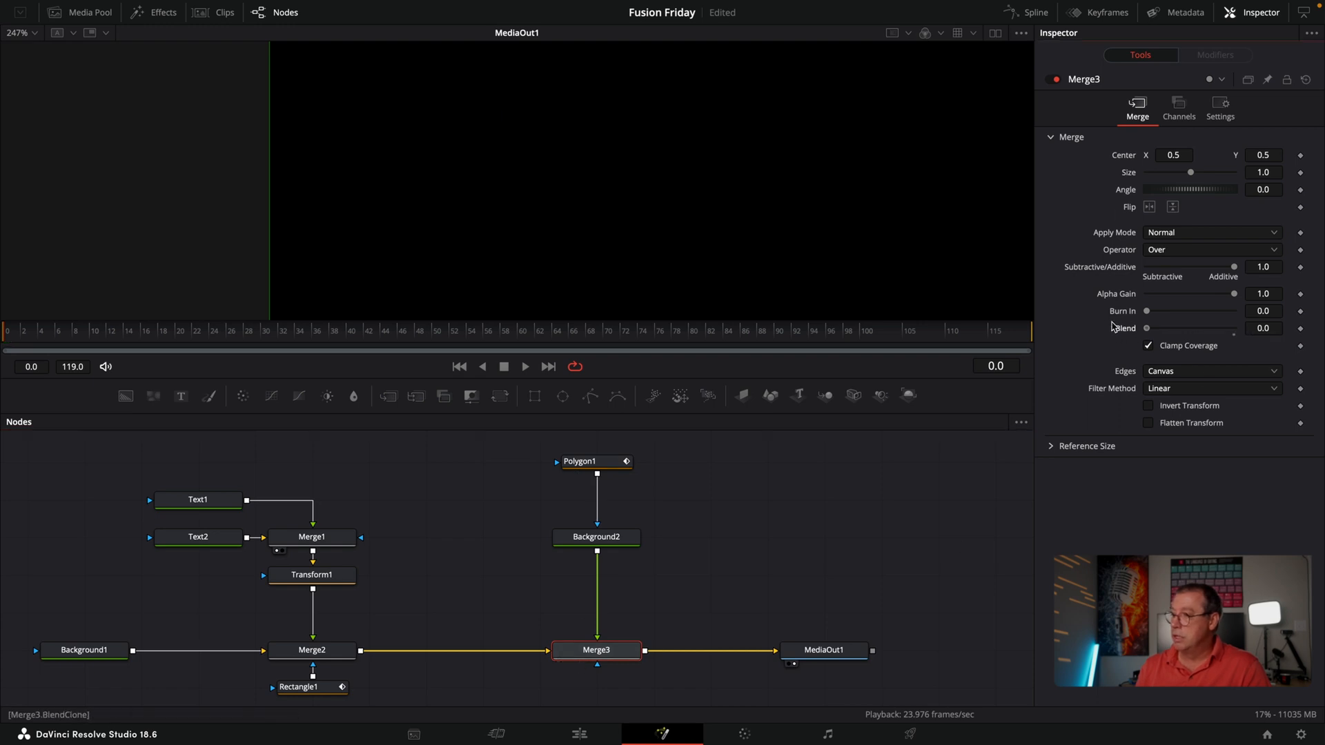
{"action": "left_click", "coordinate": [1301, 329]}
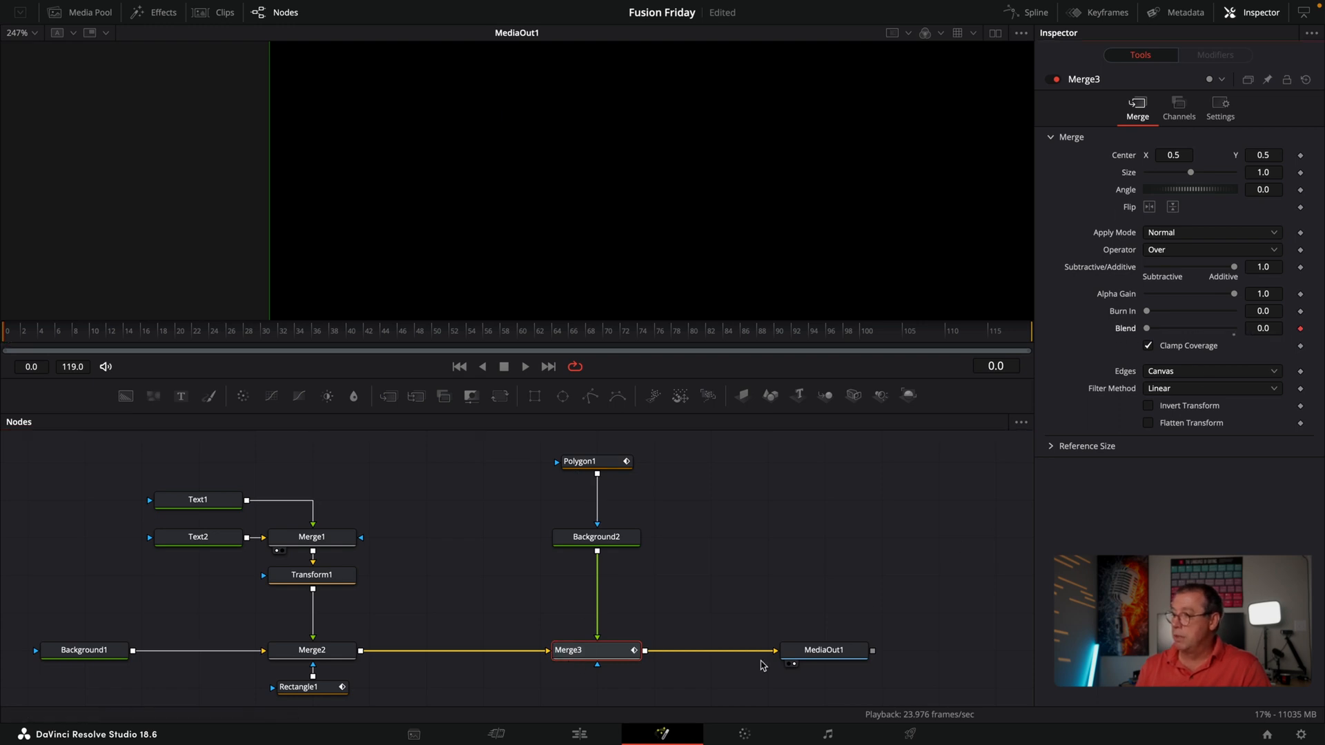
{"action": "double_click", "coordinate": [990, 367]}
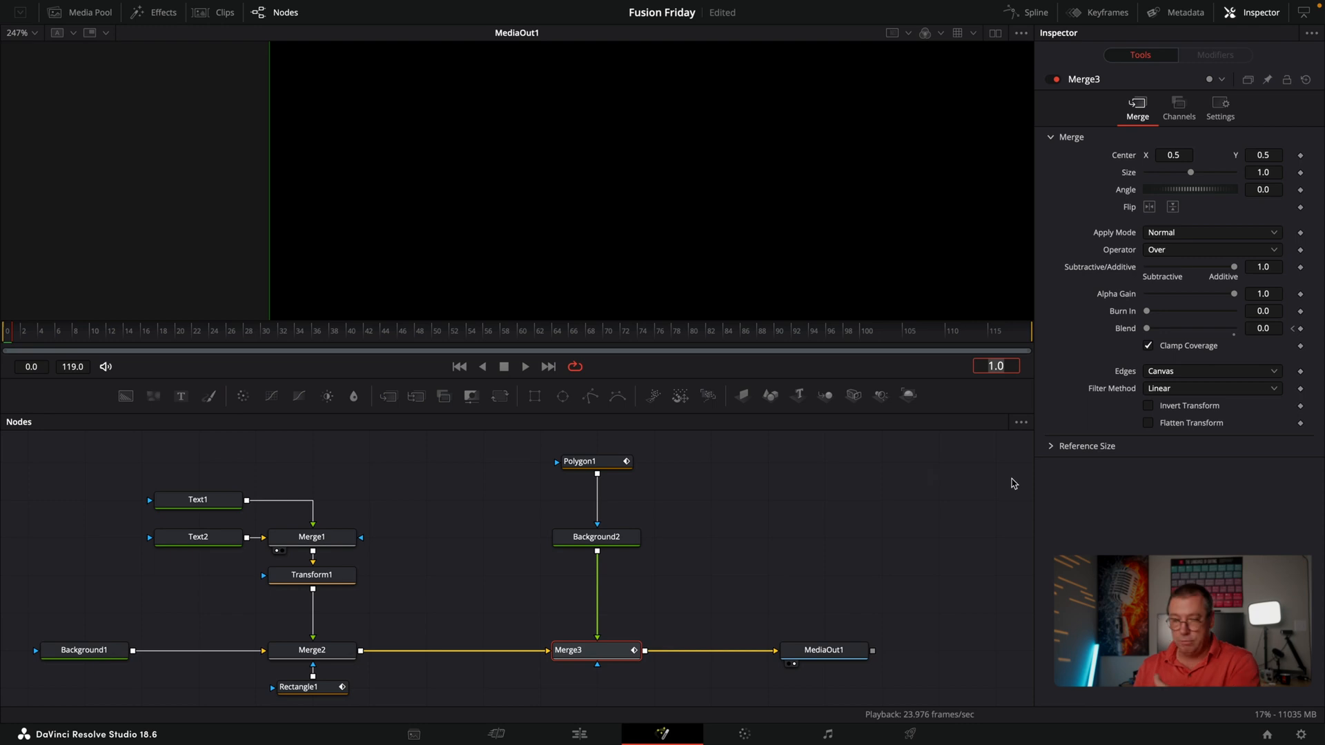
{"action": "left_click_drag", "start_coordinate": [1147, 329], "coordinate": [1202, 327]}
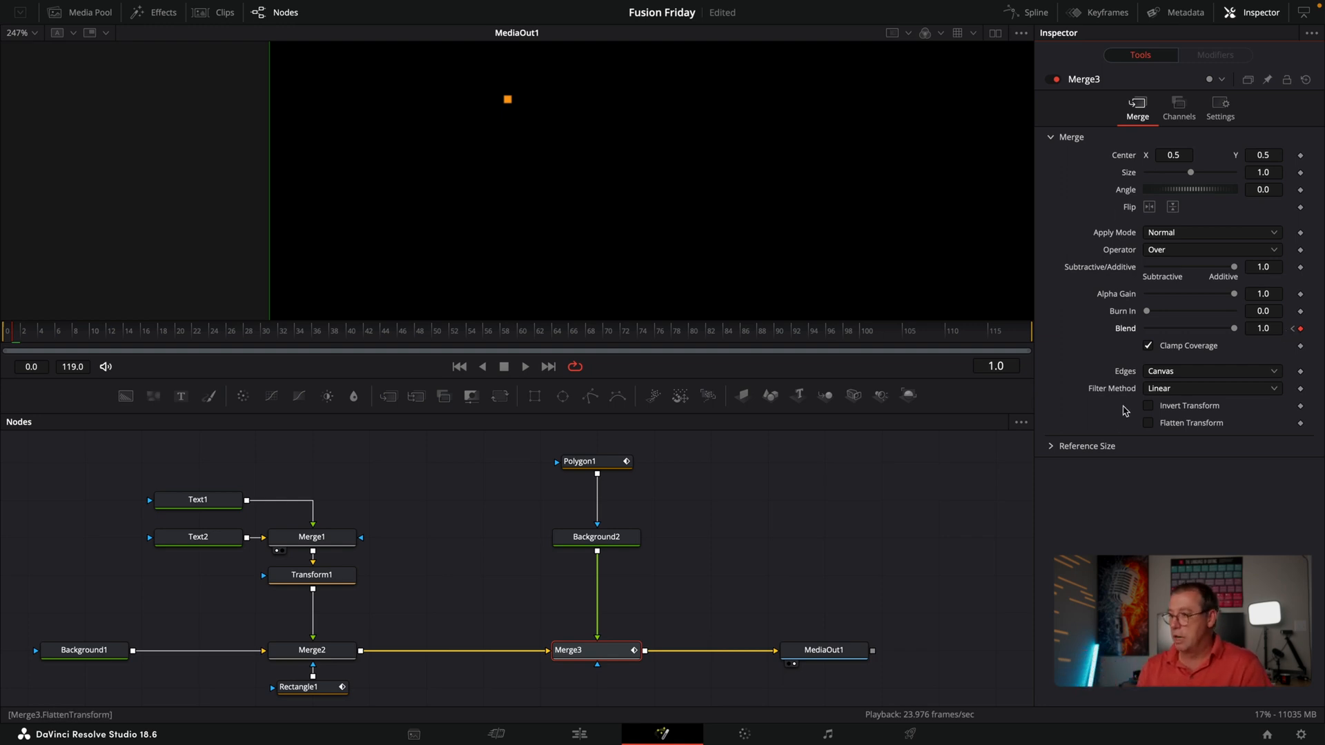
{"action": "double_click", "coordinate": [1127, 331]}
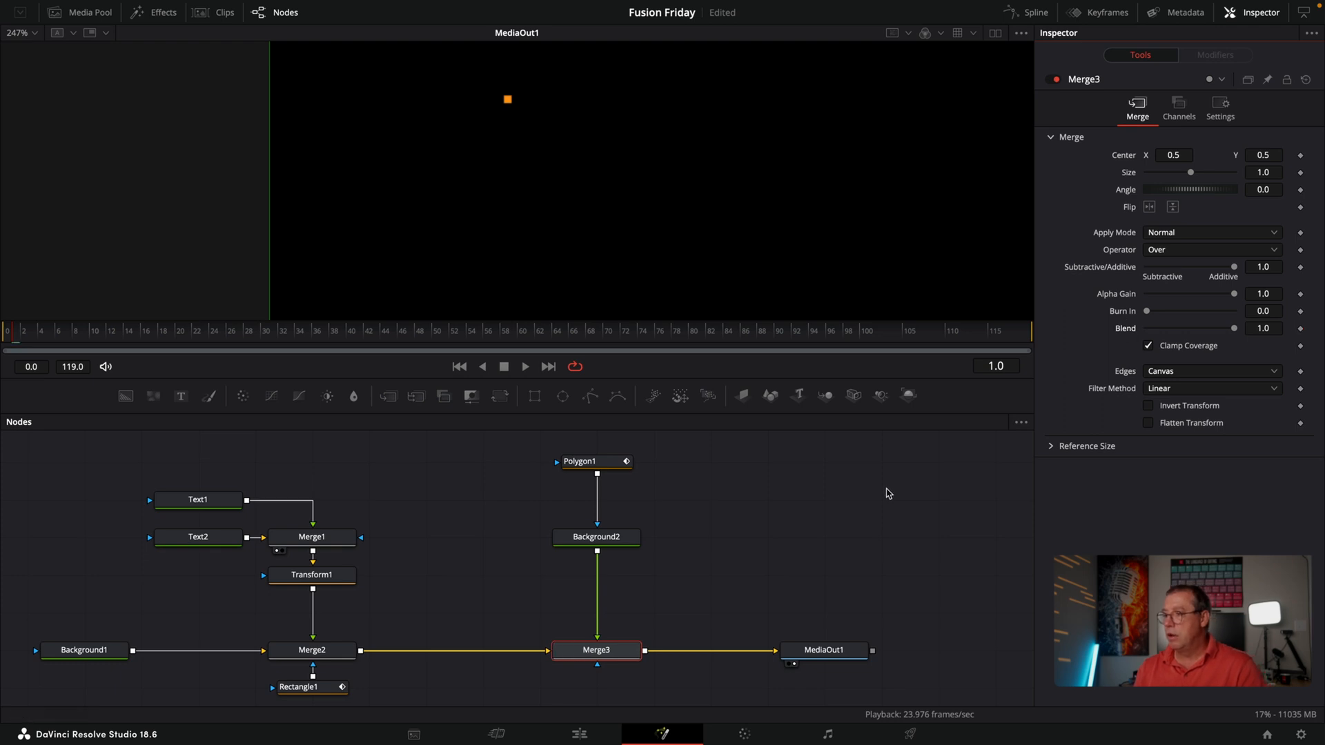
Set Polygon1's Length to 1.0 at frame 36.
{"action": "key", "text": "space"}
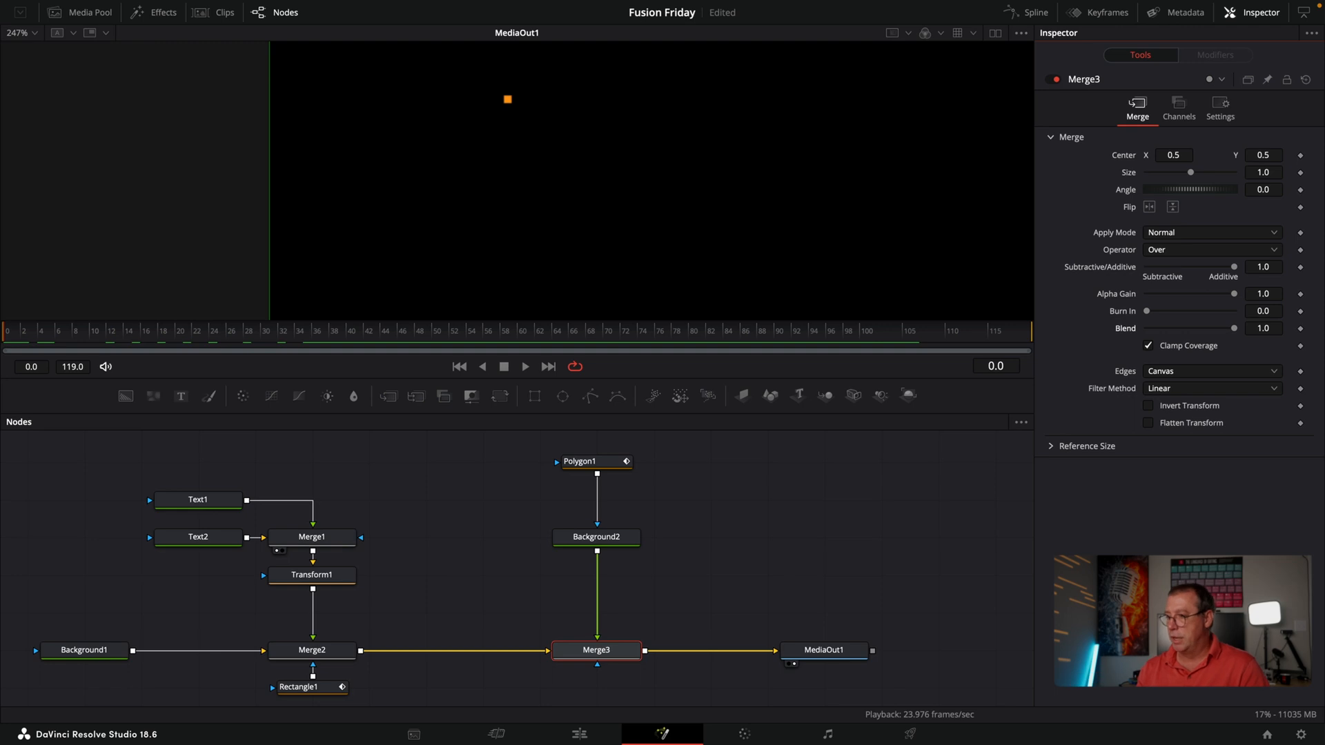
{"action": "left_click", "coordinate": [578, 461]}
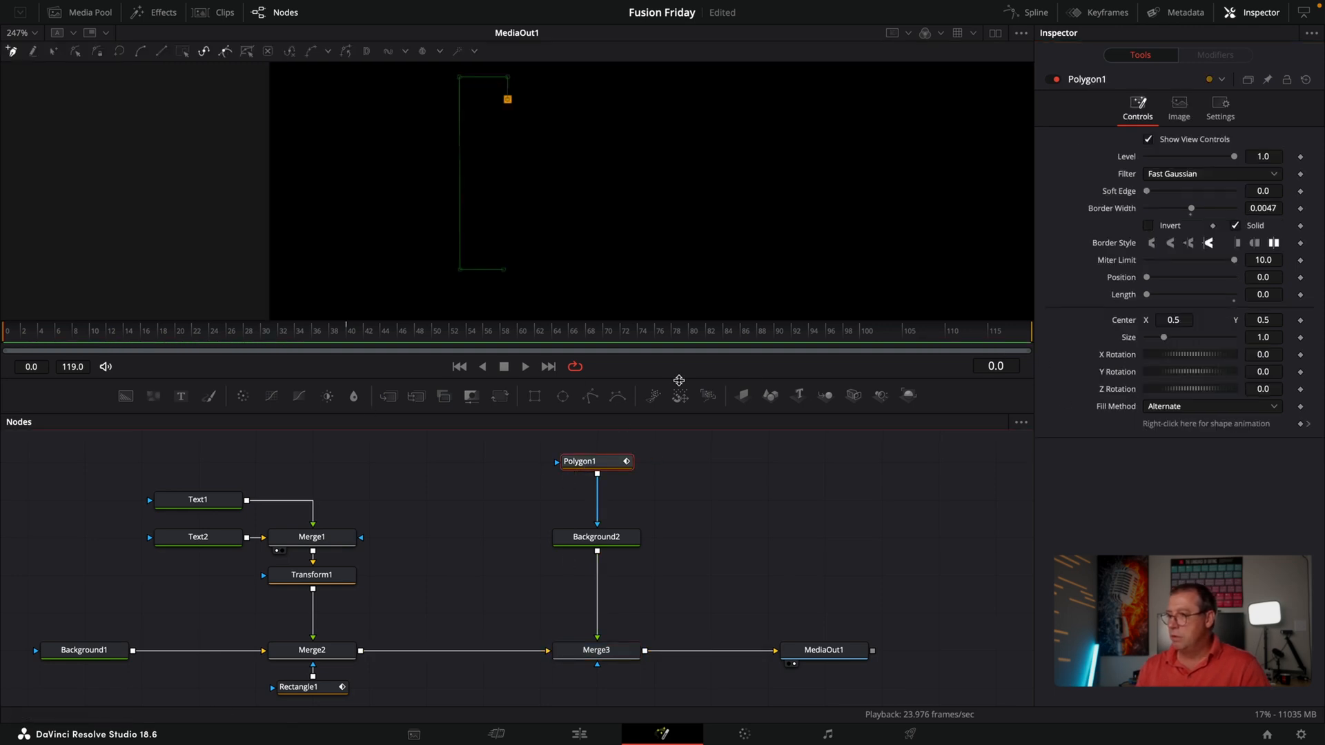
{"action": "double_click", "coordinate": [995, 367]}
{"action": "type", "text": "36"}
{"action": "key", "text": "Return"}
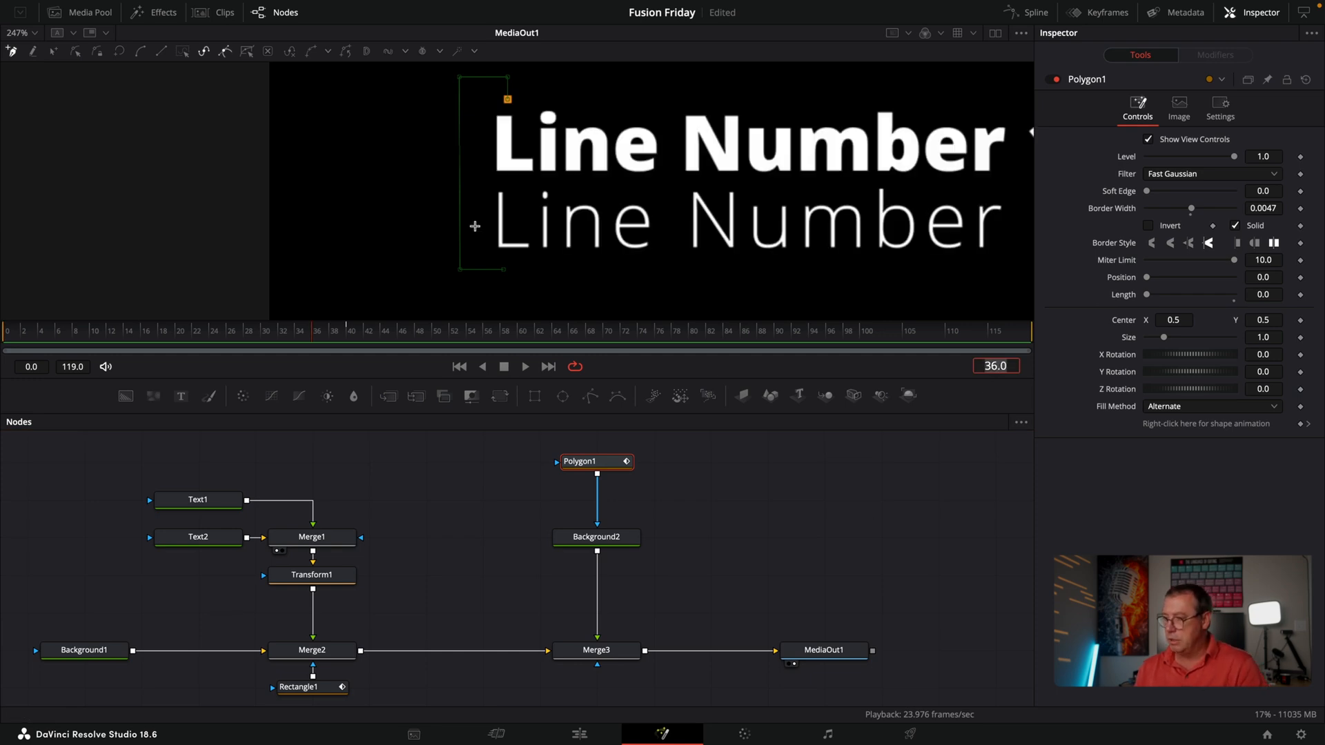
{"action": "left_click_drag", "start_coordinate": [1145, 298], "coordinate": [1285, 294]}
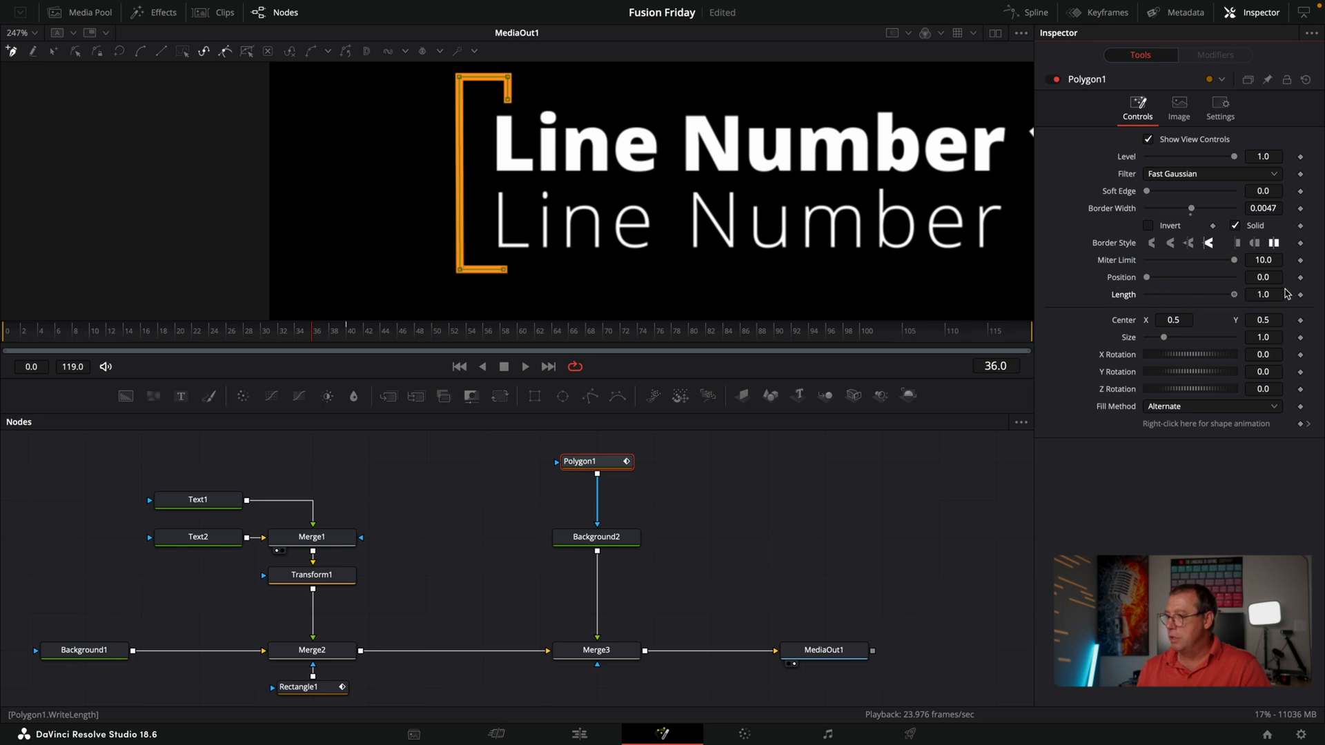
Inspect Polygon1's animation curves in the Spline editor with Rectangle1's curves hidden.
{"action": "left_click", "coordinate": [1035, 14]}
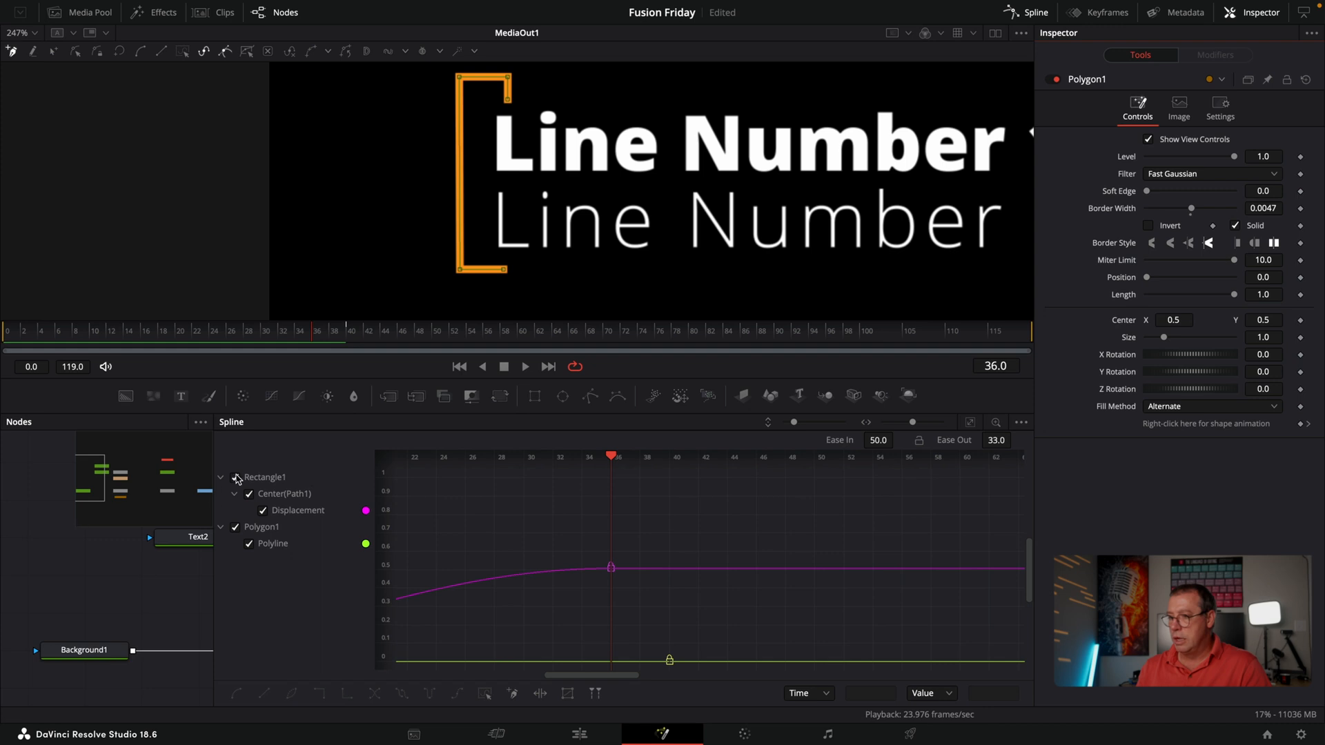
{"action": "left_click", "coordinate": [235, 478]}
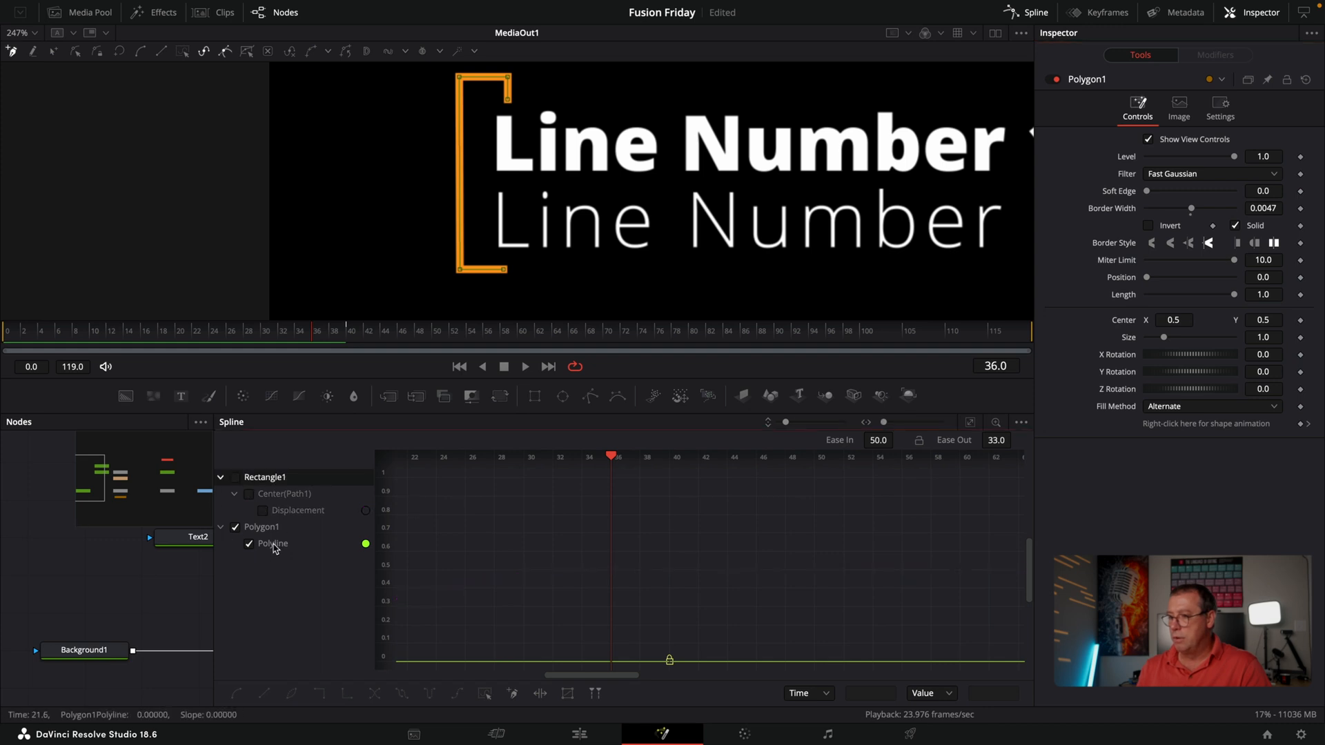
{"action": "left_click", "coordinate": [970, 422]}
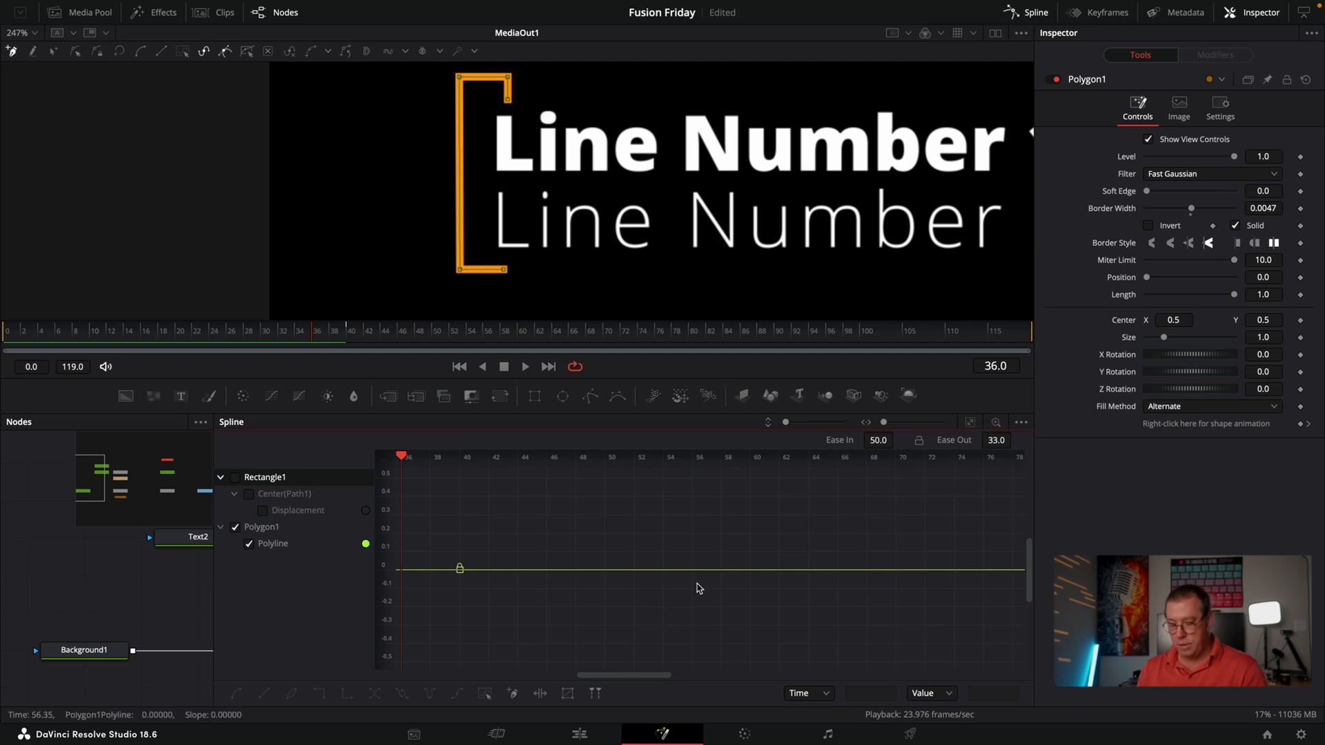
{"action": "scroll", "coordinate": [707, 586], "scroll_direction": "down", "scroll_amount": 3}
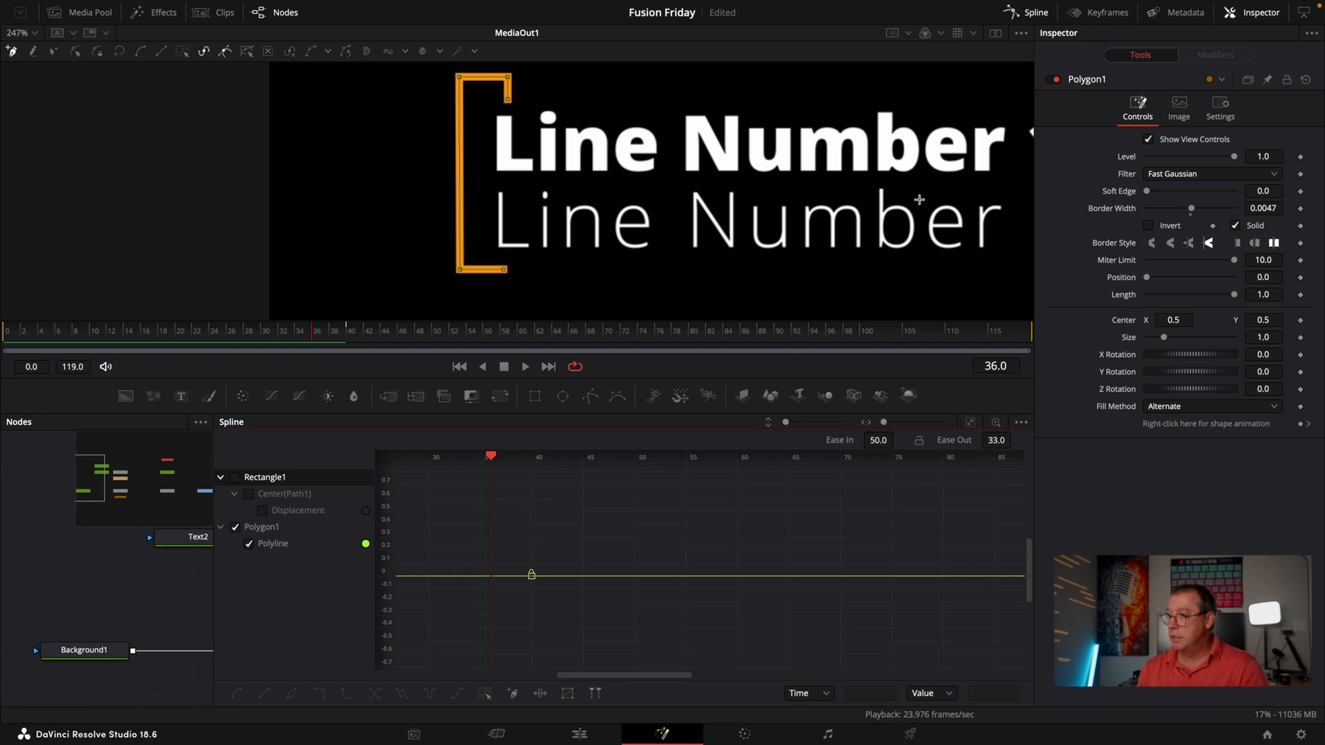
{"action": "left_click", "coordinate": [1035, 14]}
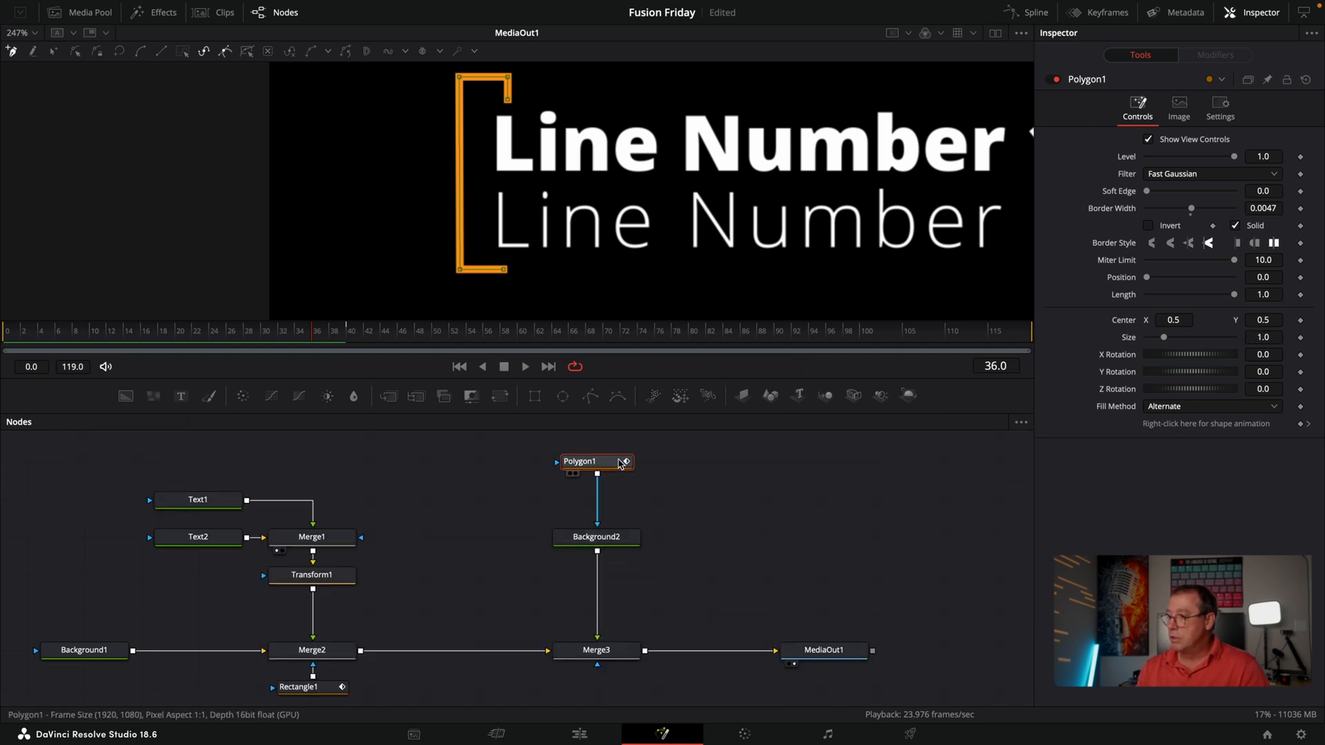
Keyframe Polygon1's Length at 1.0 on frame 36 and at 0.0 on frame 0.
{"action": "left_click", "coordinate": [1300, 296]}
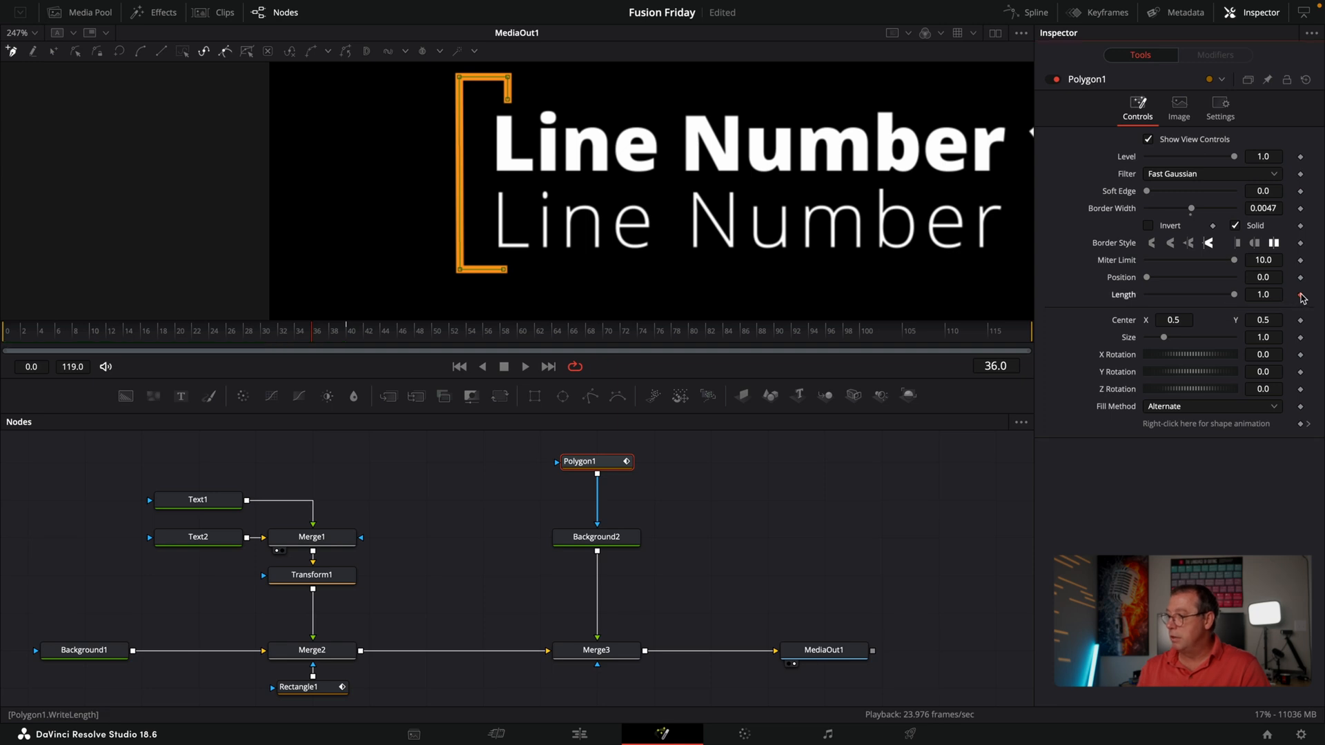
{"action": "left_click", "coordinate": [994, 360]}
{"action": "type", "text": "0"}
{"action": "key", "text": "Return"}
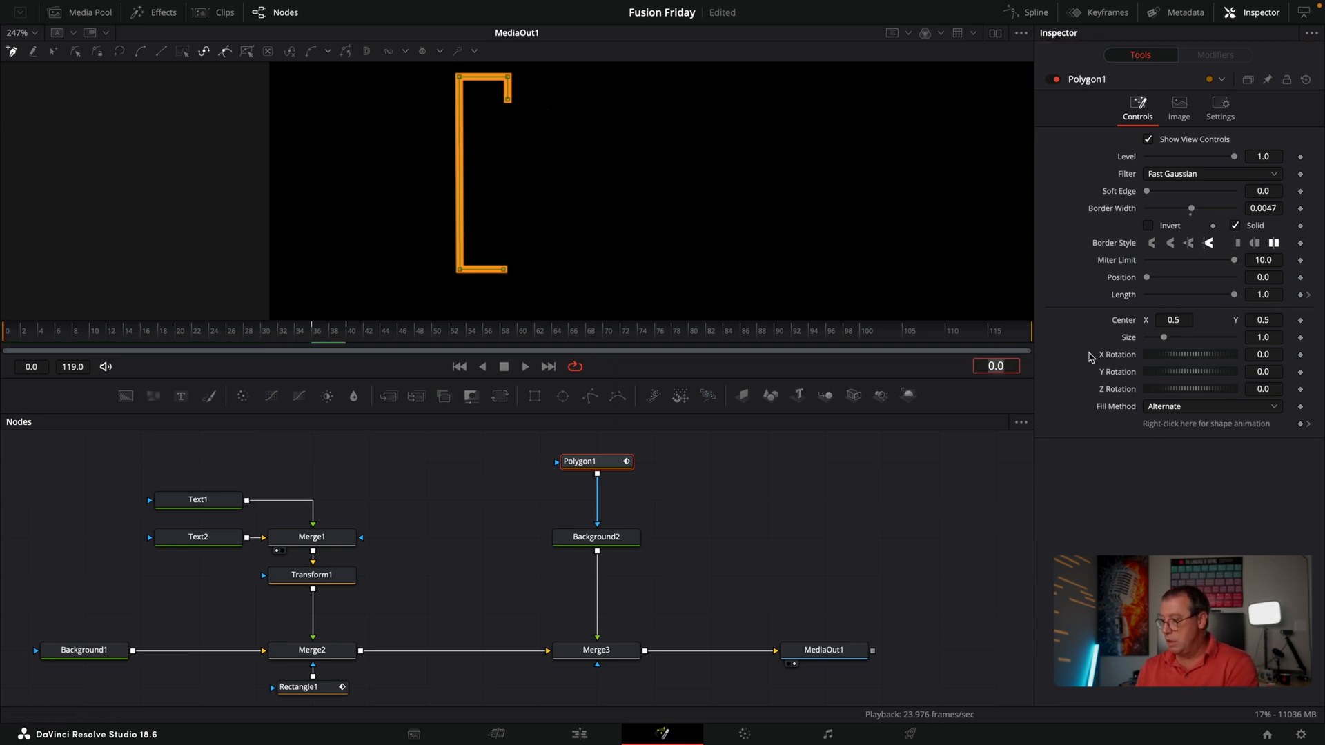
{"action": "left_click_drag", "start_coordinate": [1234, 295], "coordinate": [984, 290]}
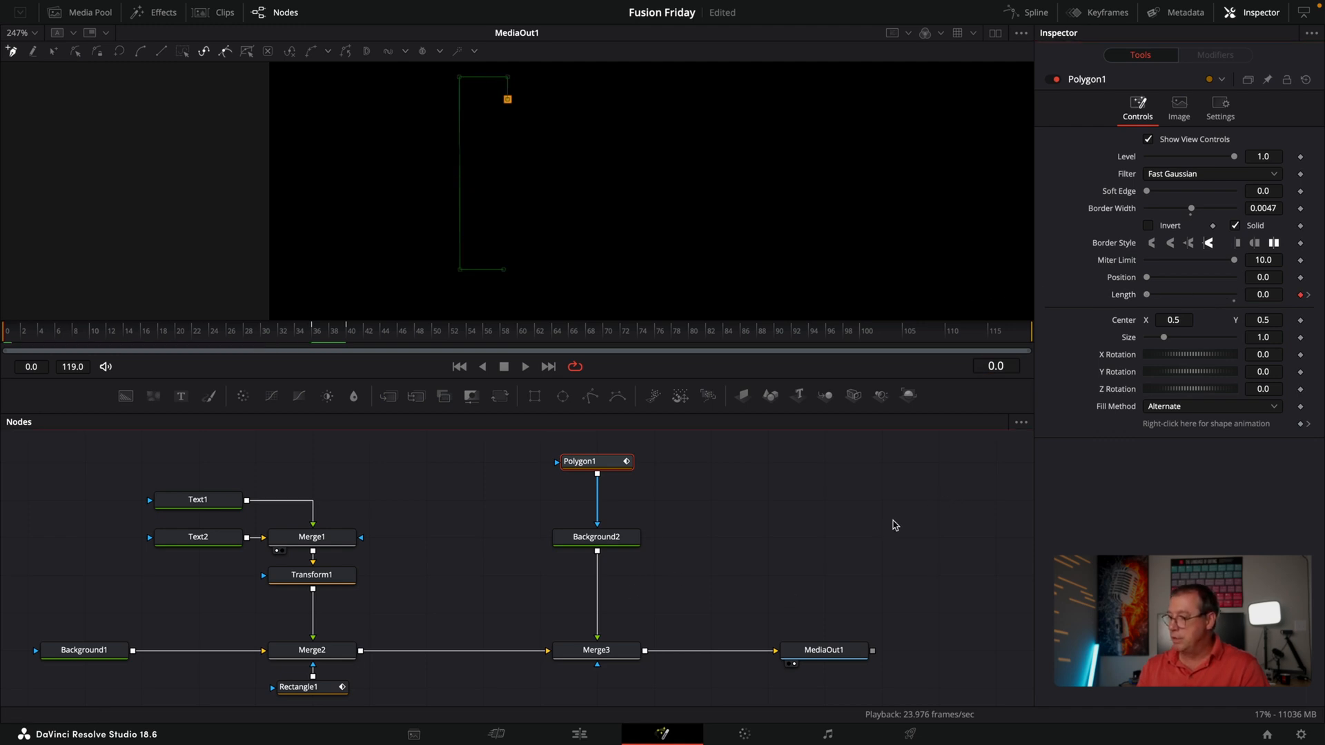
Smooth the Length curve into its frame 36 keyframe with an Ease In of 63.0, and play back the bracket animation.
{"action": "left_click", "coordinate": [1033, 13]}
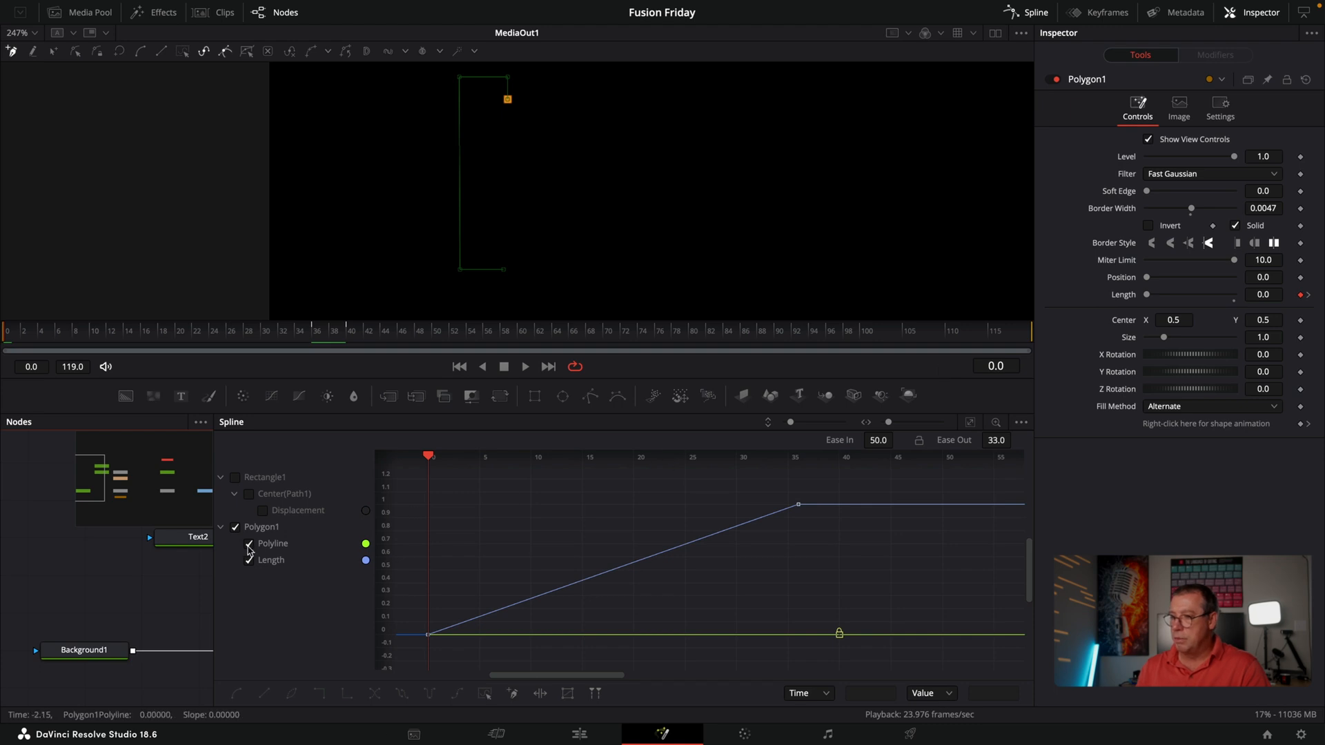
{"action": "left_click", "coordinate": [250, 545]}
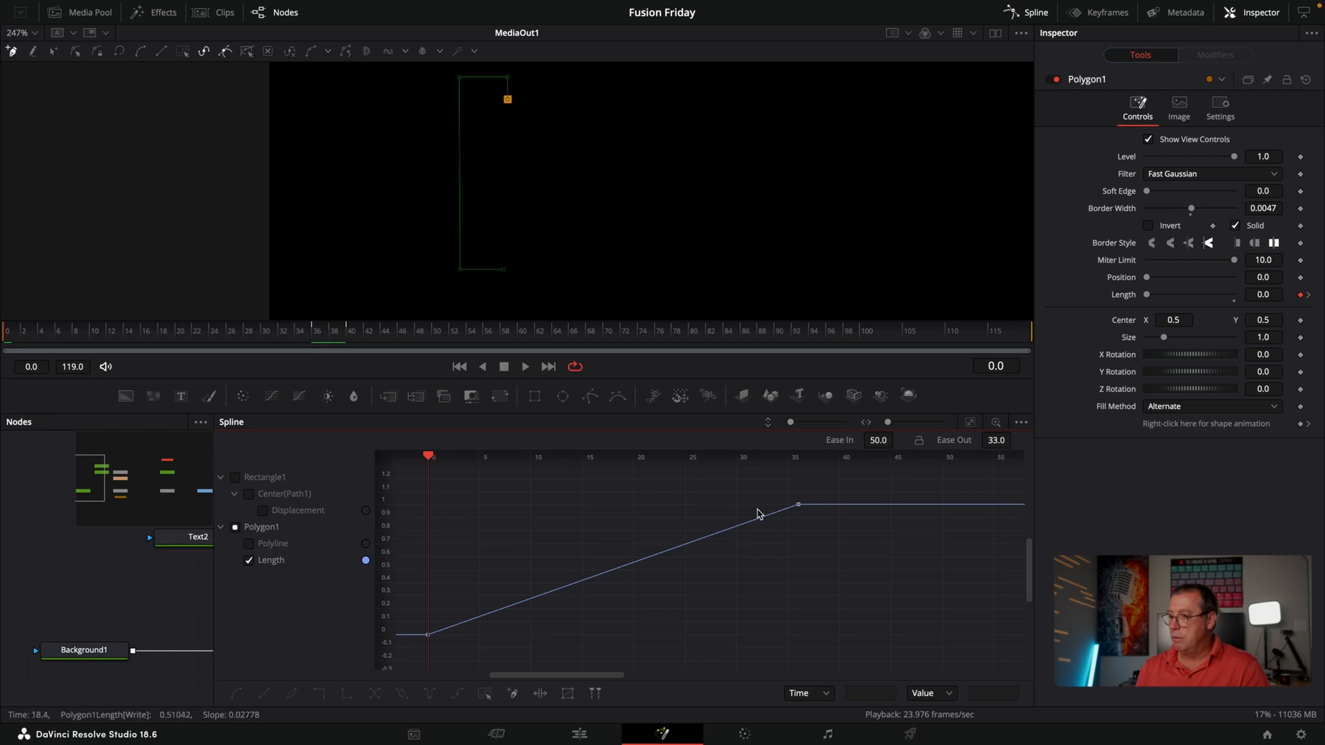
{"action": "left_click_drag", "start_coordinate": [878, 484], "coordinate": [715, 553]}
{"action": "key", "text": "s"}
{"action": "left_click_drag", "start_coordinate": [675, 505], "coordinate": [589, 506]}
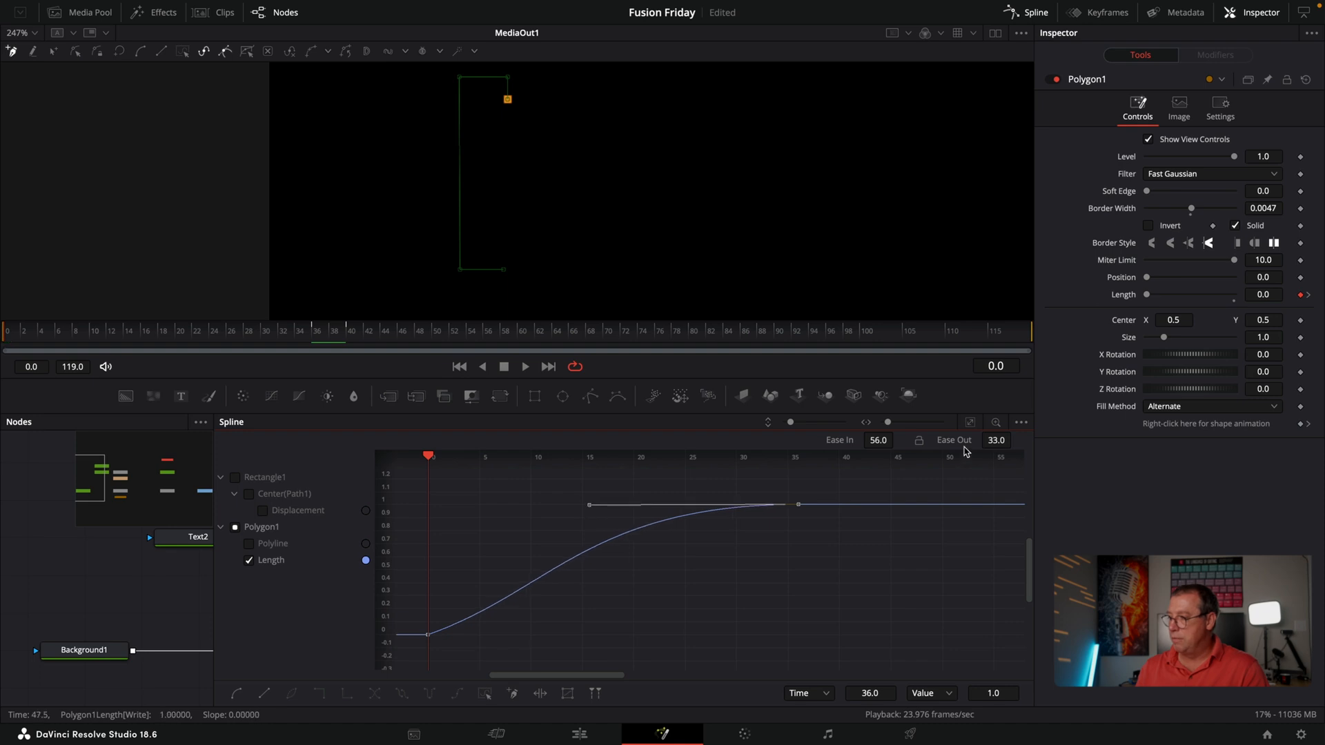
{"action": "left_click_drag", "start_coordinate": [865, 445], "coordinate": [888, 442]}
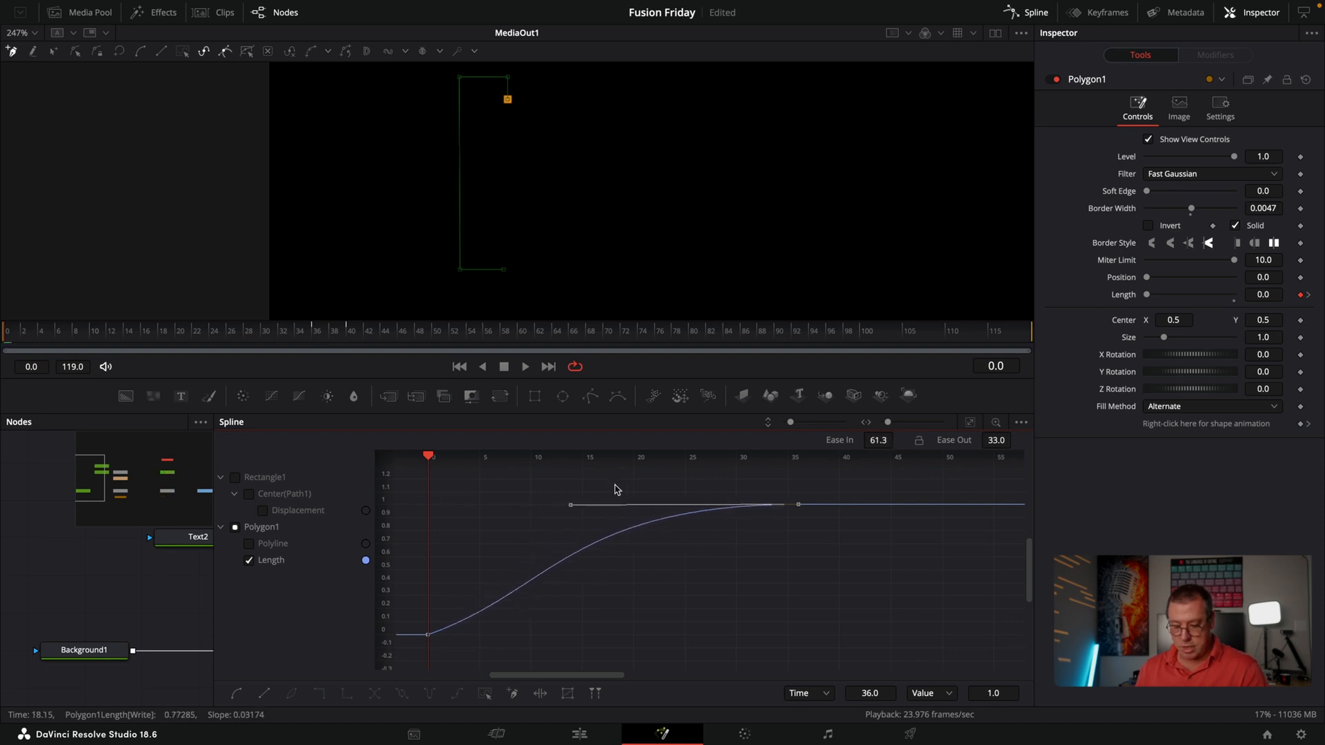
{"action": "scroll", "coordinate": [641, 488], "scroll_direction": "up", "scroll_amount": 3}
{"action": "left_click_drag", "start_coordinate": [498, 532], "coordinate": [489, 637]}
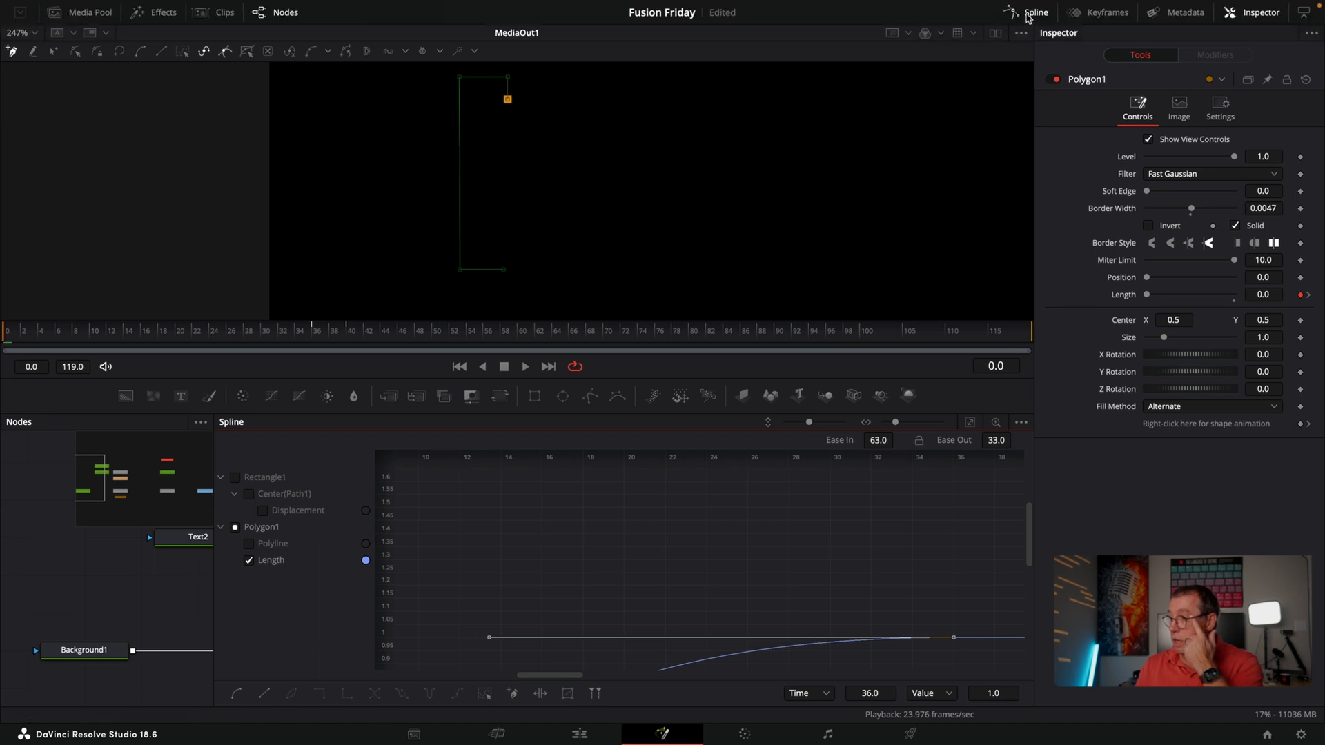
{"action": "left_click", "coordinate": [1029, 13]}
{"action": "left_click", "coordinate": [525, 367]}
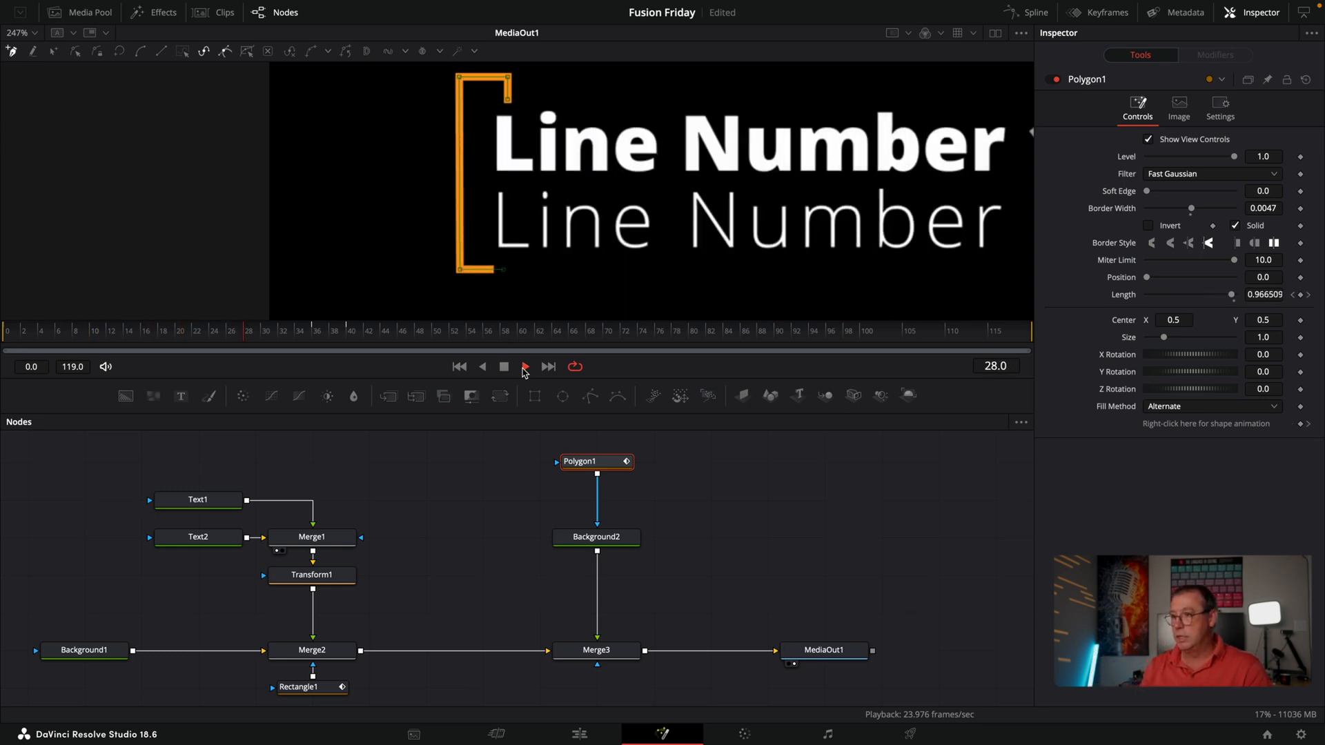
{"action": "left_click", "coordinate": [505, 367]}
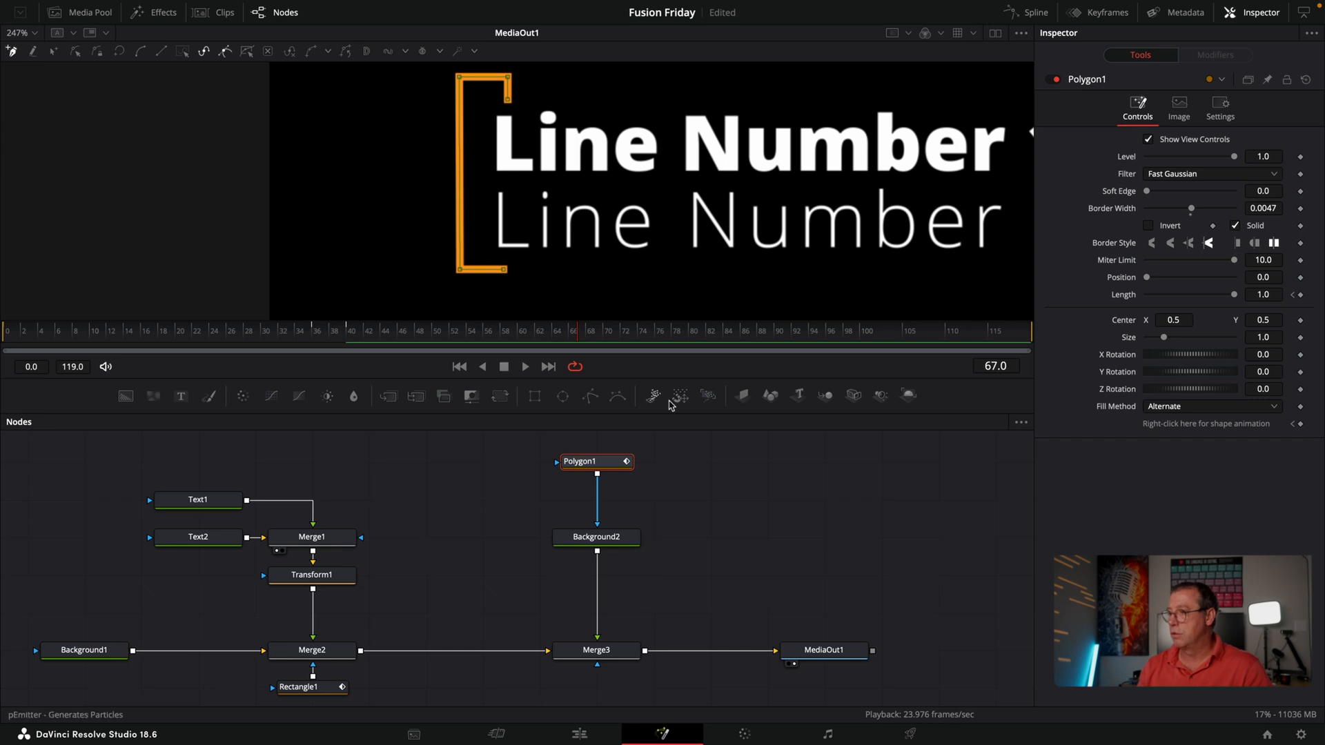
Keyframe Polygon1's Position from 0.0 at frame 107 to 1.0 at frame 119.
{"action": "left_click", "coordinate": [867, 334]}
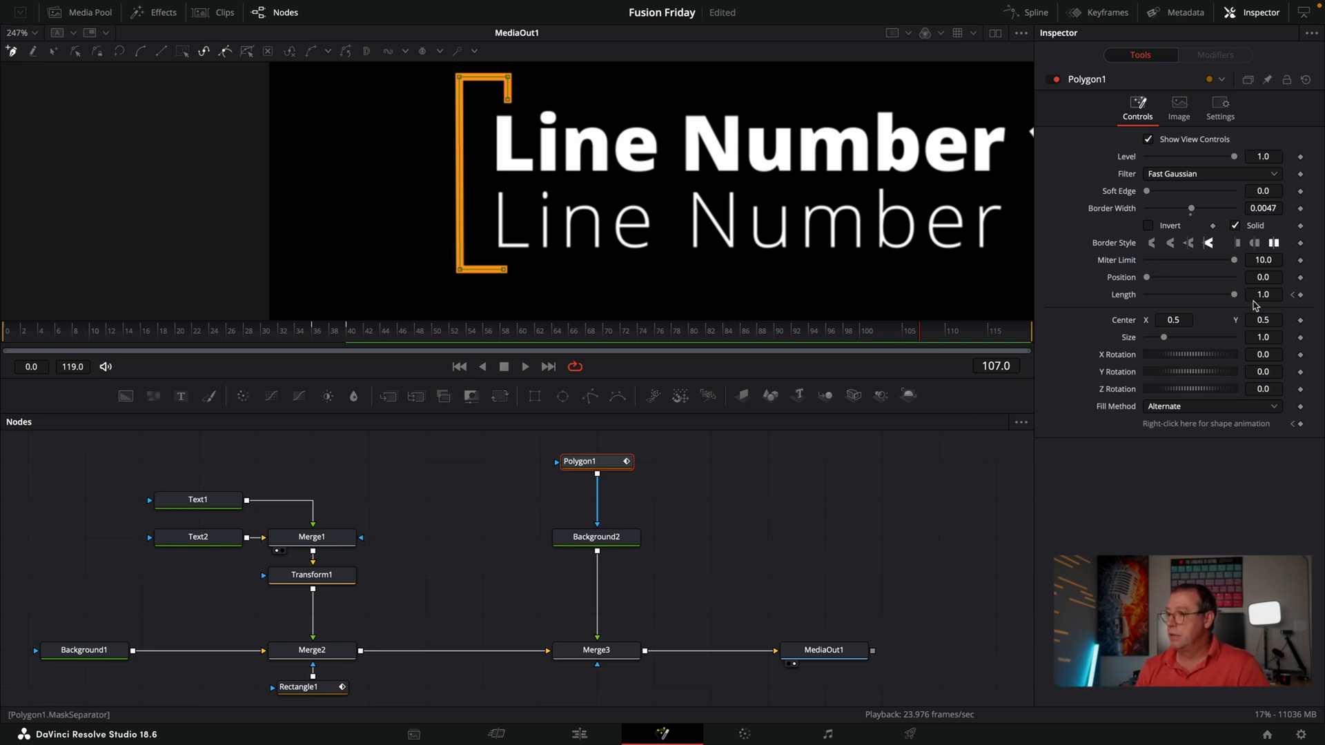
{"action": "mouse_move", "coordinate": [1147, 279]}
{"action": "left_mouse_down"}
{"action": "mouse_move", "coordinate": [1226, 282]}
{"action": "mouse_move", "coordinate": [1125, 298]}
{"action": "left_mouse_up"}
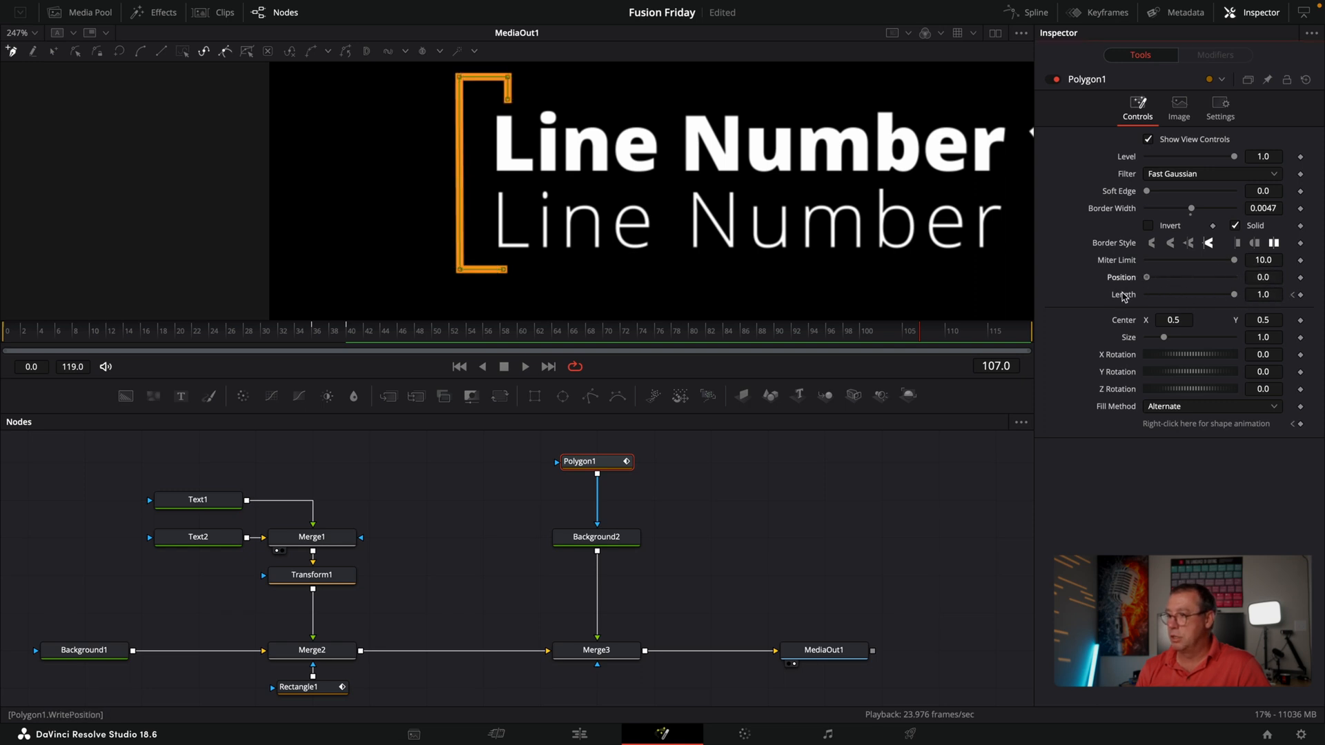
{"action": "left_click", "coordinate": [1301, 278]}
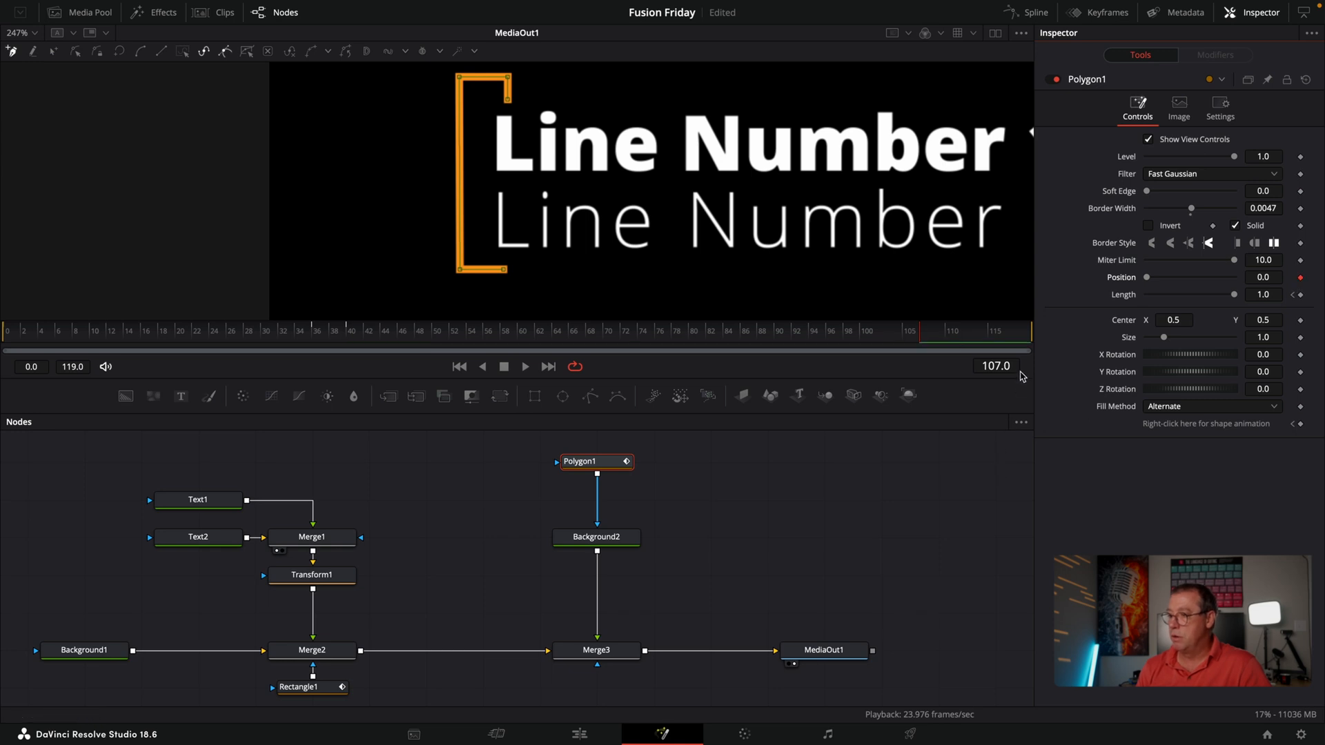
{"action": "left_click_drag", "start_coordinate": [959, 337], "coordinate": [1124, 336]}
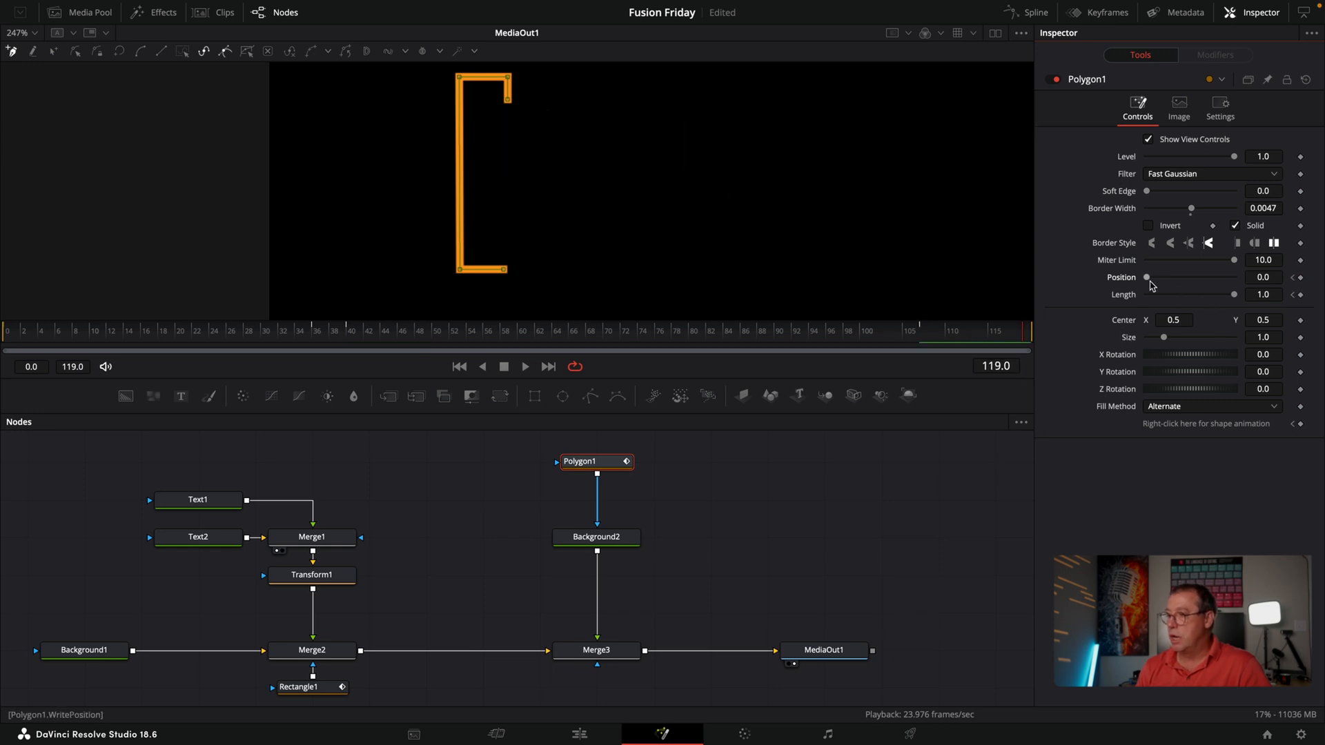
{"action": "left_click_drag", "start_coordinate": [1148, 278], "coordinate": [1293, 284]}
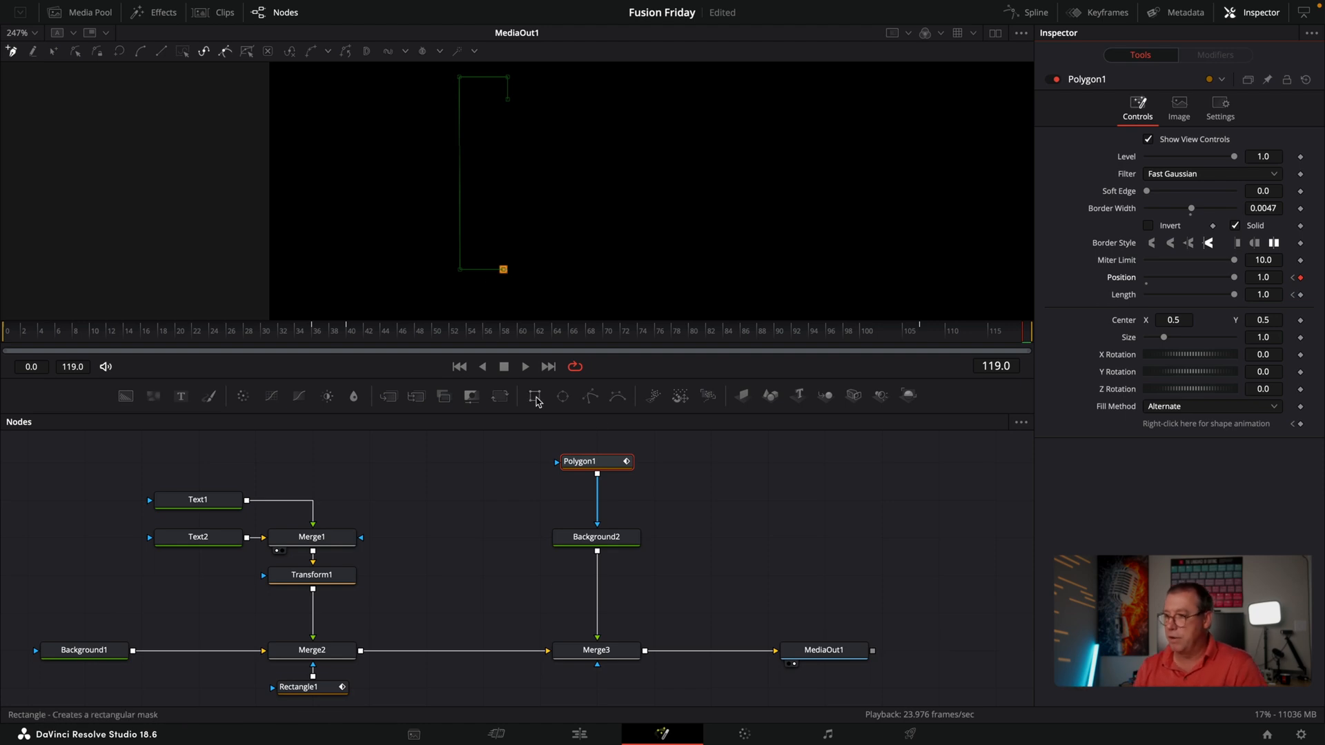
Isolate the Position curve, smooth its keyframes at frames 107 and 119, and play back the whole title.
{"action": "left_click", "coordinate": [1025, 13]}
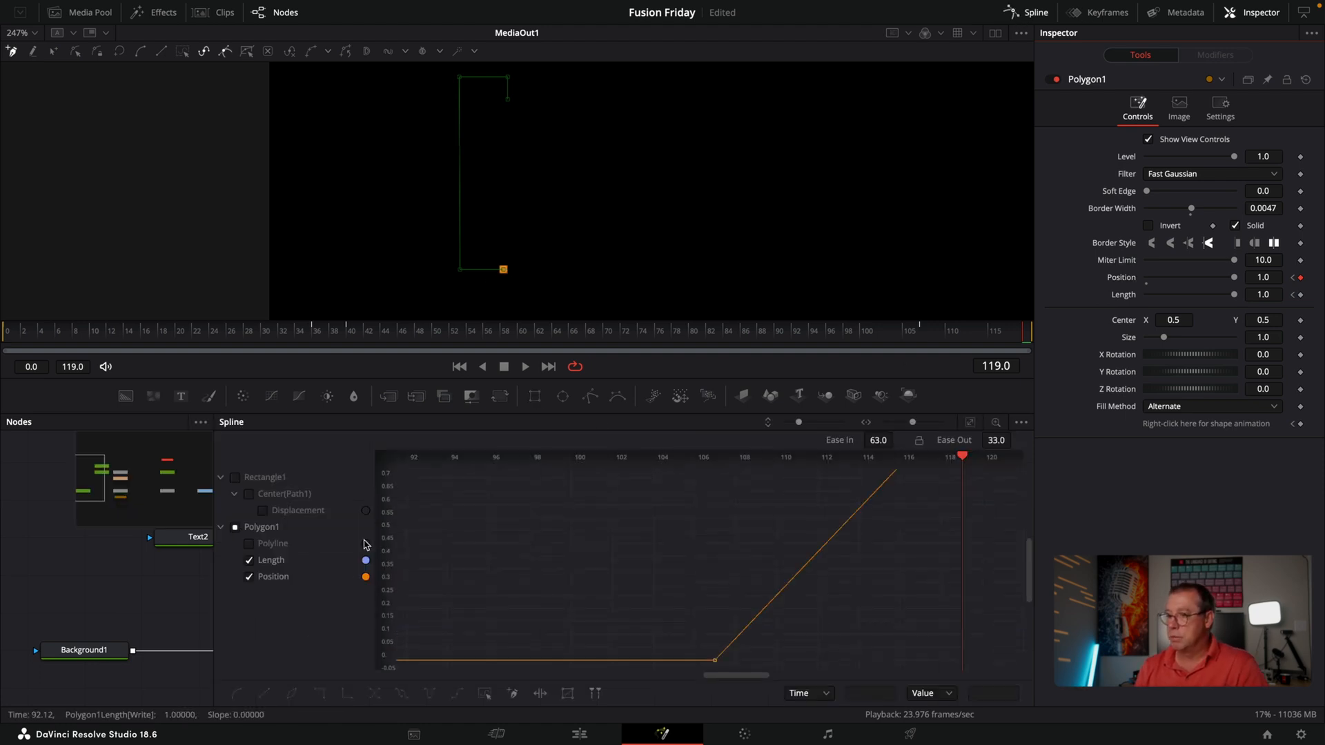
{"action": "left_click", "coordinate": [250, 560]}
{"action": "left_click", "coordinate": [971, 423]}
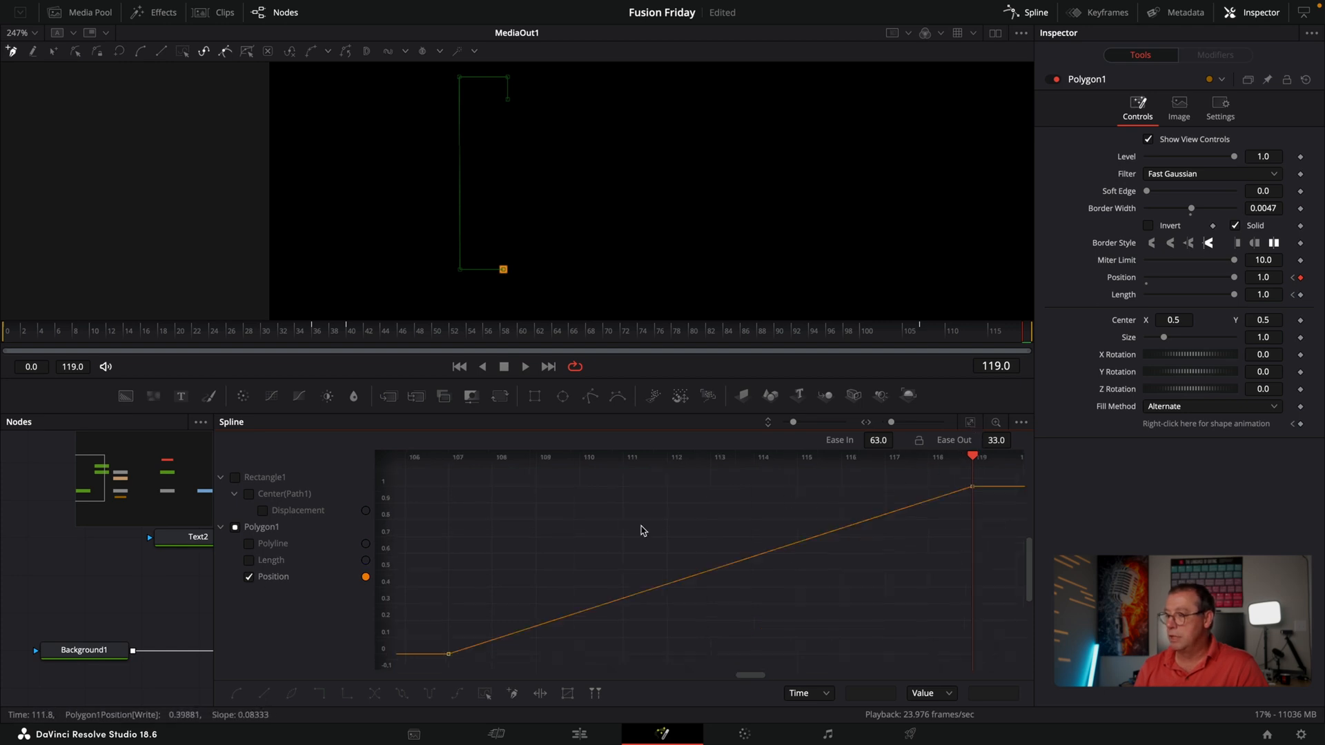
{"action": "left_click_drag", "start_coordinate": [418, 619], "coordinate": [476, 670]}
{"action": "left_click_drag", "start_coordinate": [1006, 476], "coordinate": [397, 694]}
{"action": "left_click", "coordinate": [399, 694]}
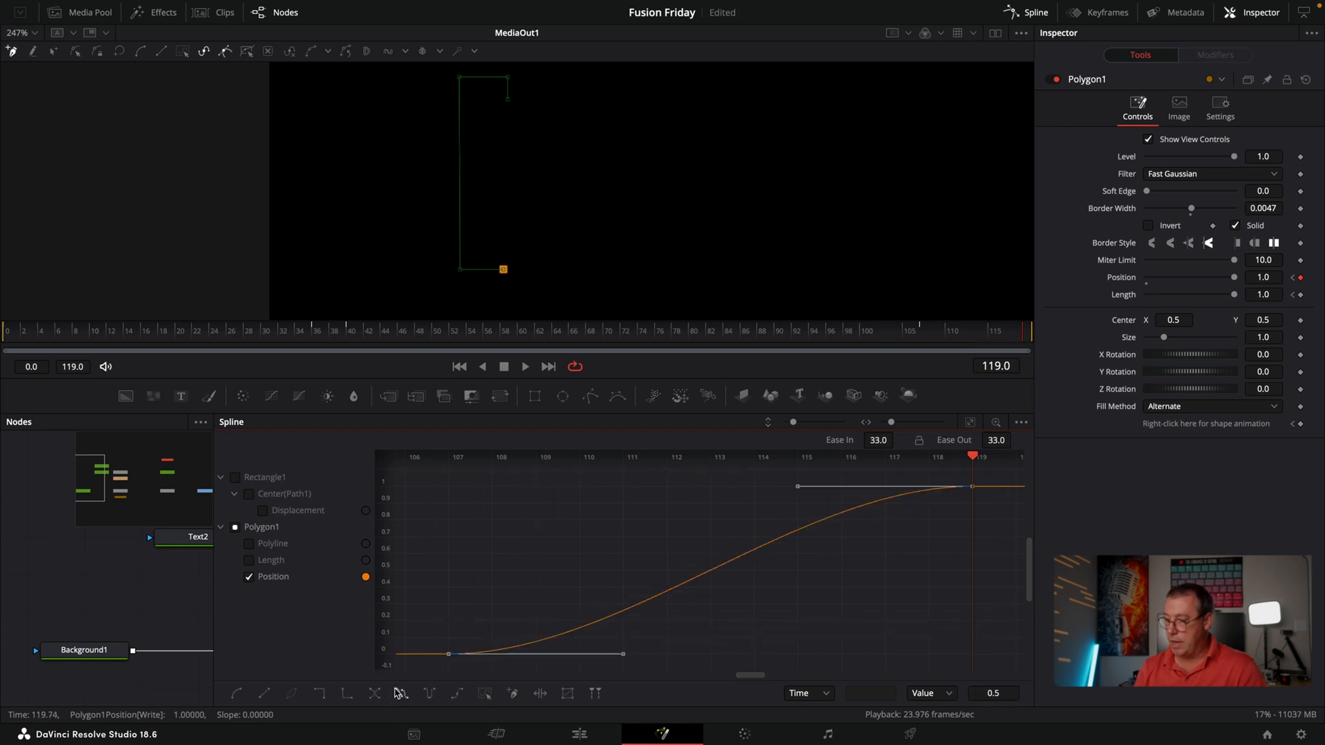
{"action": "left_click", "coordinate": [1033, 12]}
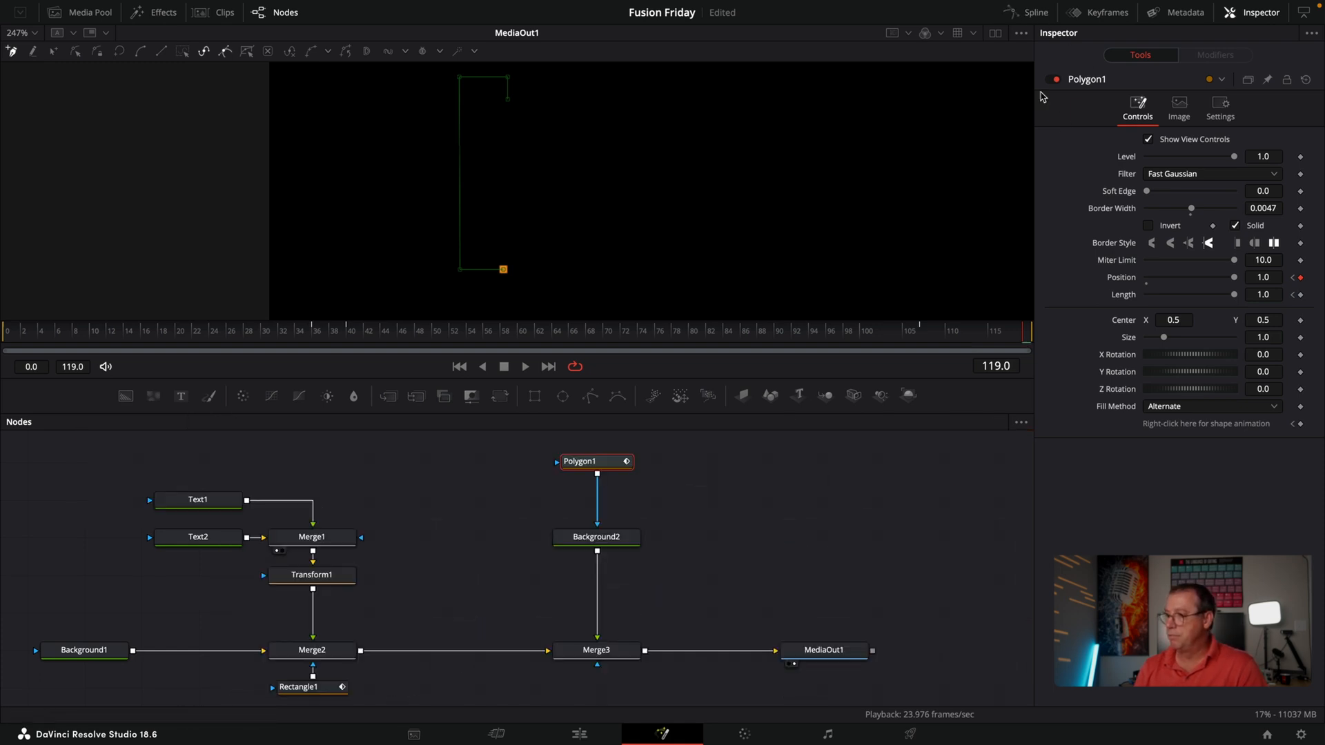
{"action": "left_click", "coordinate": [525, 368]}
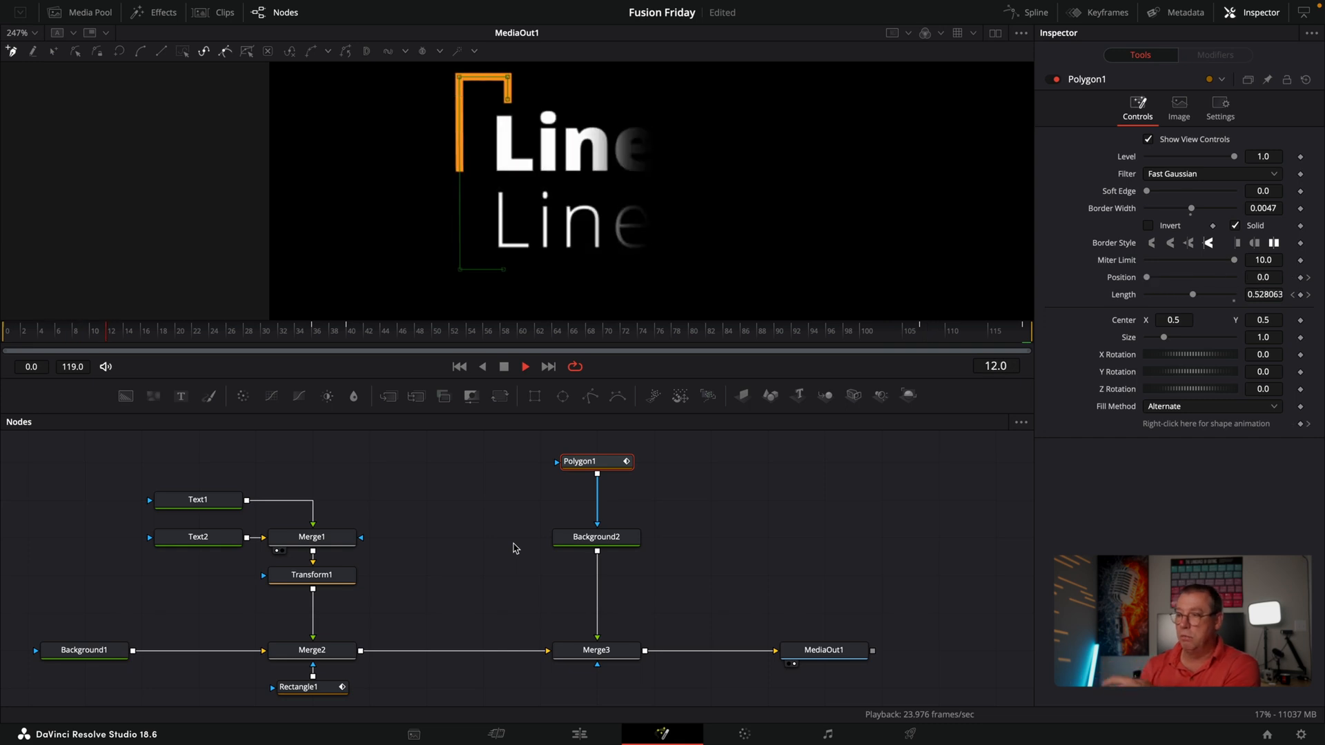
{"action": "left_click", "coordinate": [524, 366]}
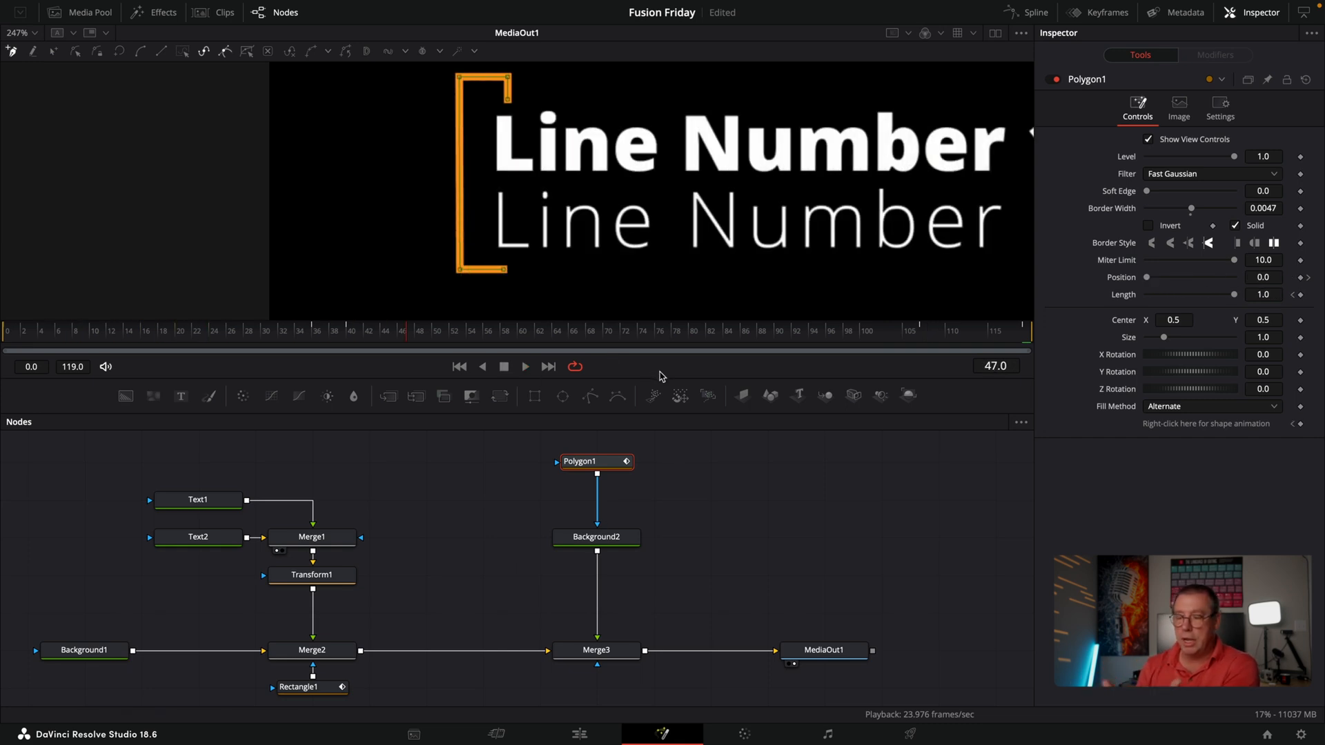
In the edit timeline, move My Lower 3rd to Video 2 and place the urban-road-and-sunset-sky background beneath it on Video 1.
{"action": "left_click", "coordinate": [578, 734]}
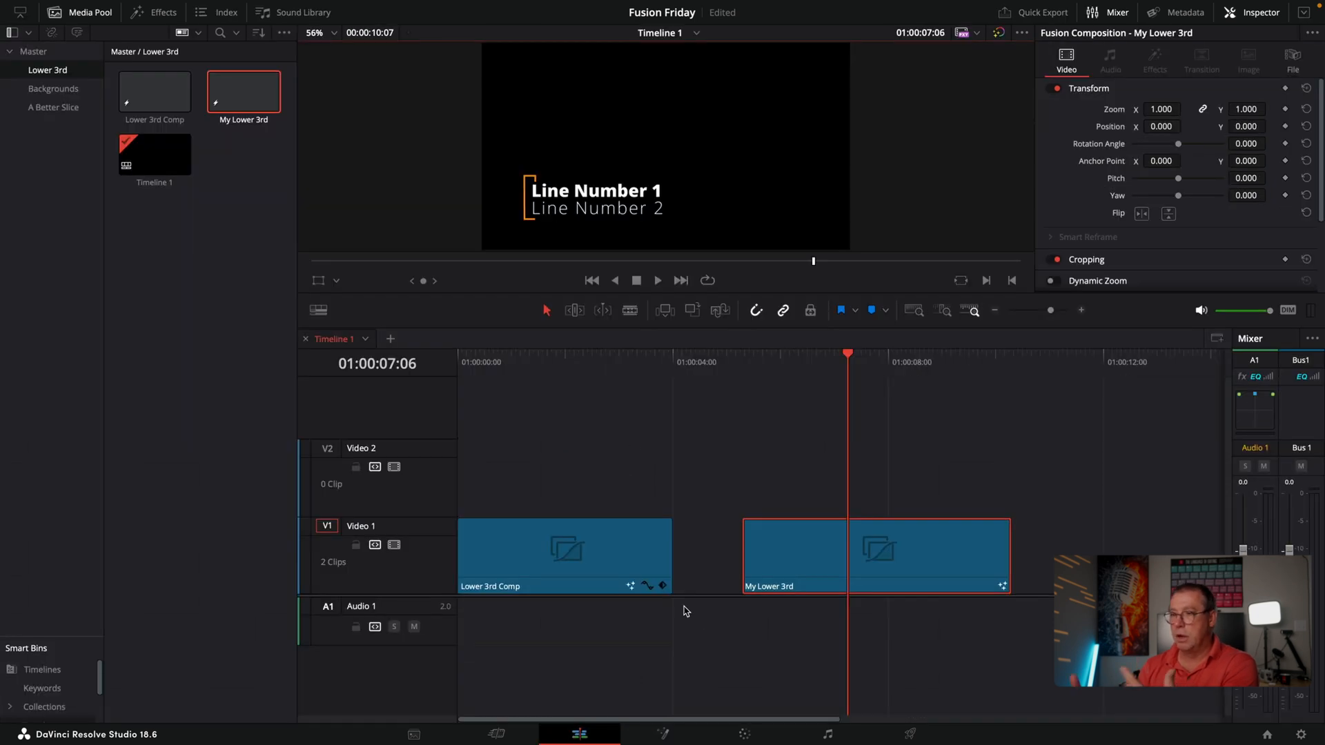
{"action": "left_click_drag", "start_coordinate": [791, 569], "coordinate": [793, 510]}
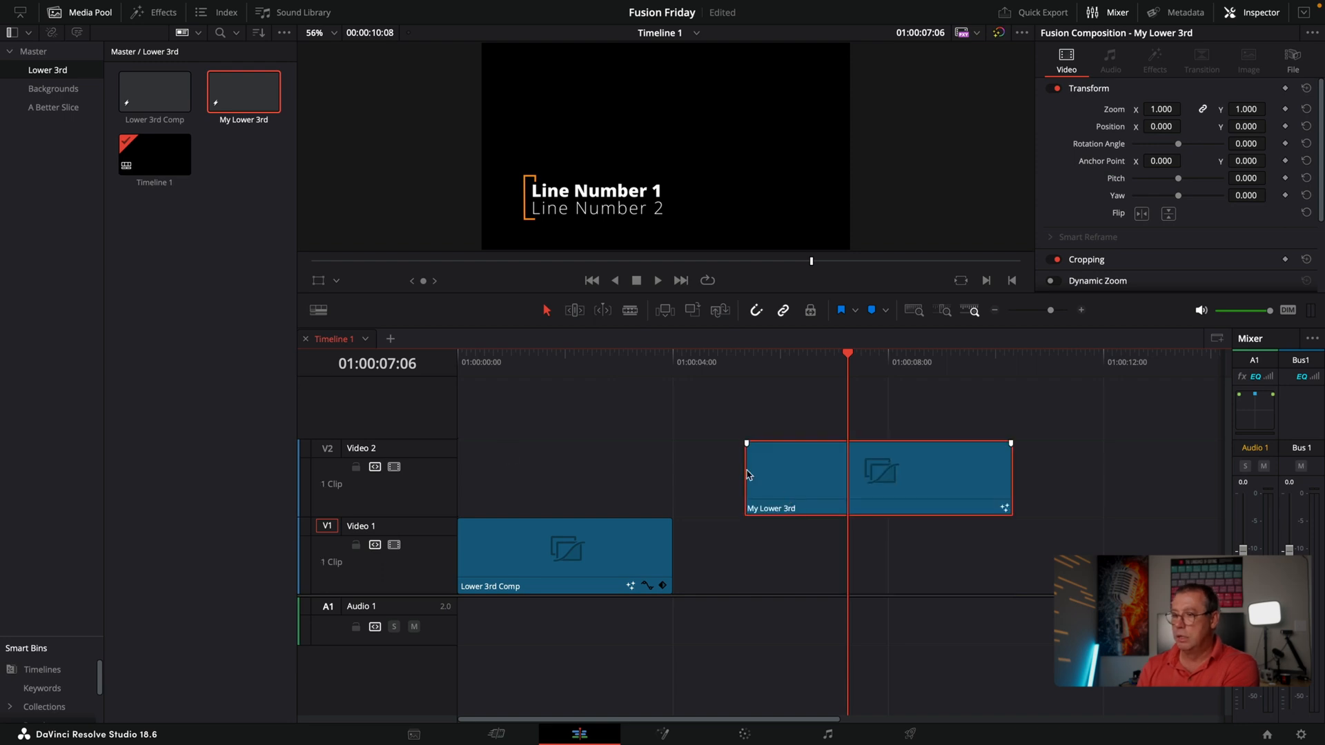
{"action": "left_click", "coordinate": [231, 154]}
{"action": "left_click", "coordinate": [60, 91]}
{"action": "left_click_drag", "start_coordinate": [144, 172], "coordinate": [752, 574]}
Cut the background clip at the title's end, 01:00:10:08, and delete the excess.
{"action": "left_click", "coordinate": [1020, 370]}
{"action": "key", "text": "super+b"}
{"action": "left_click", "coordinate": [1114, 546]}
{"action": "key", "text": "BackSpace"}
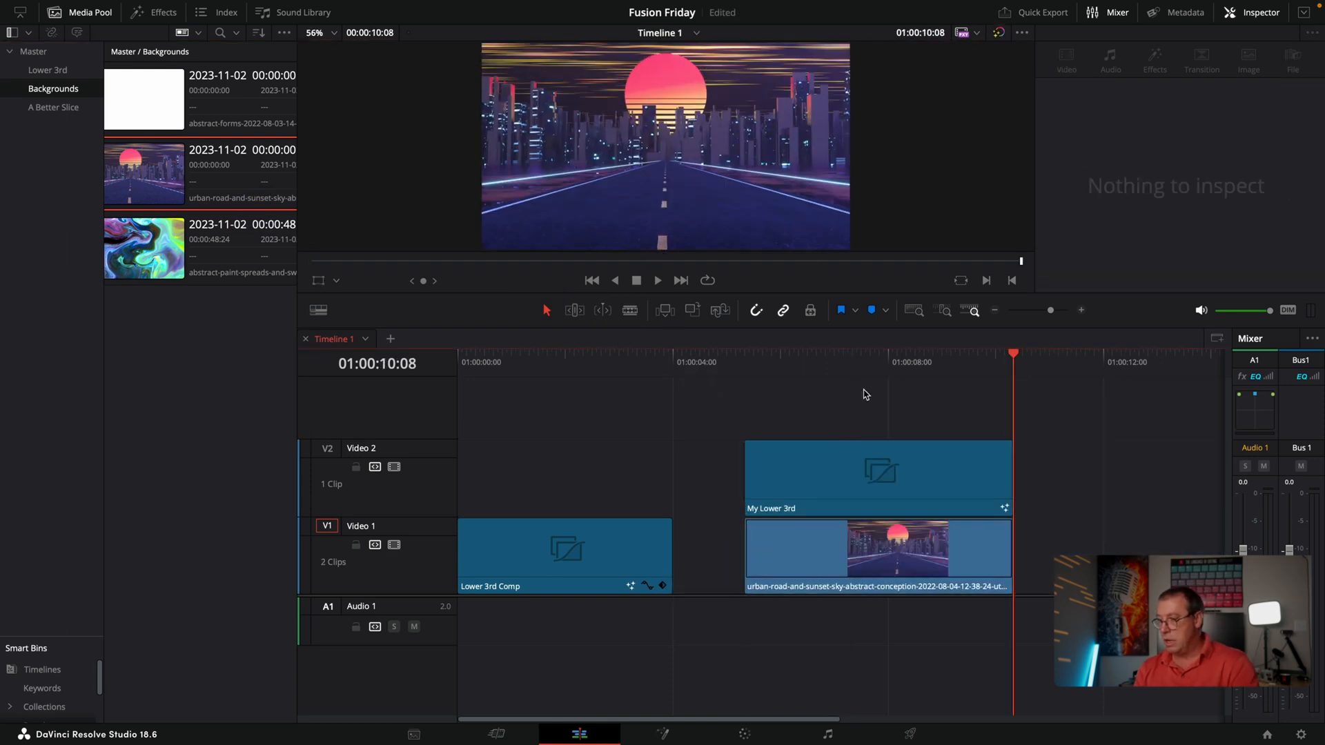
Play and scrub the lower third over the background from the start of the clip.
{"action": "left_click", "coordinate": [747, 361]}
{"action": "key", "text": "space"}
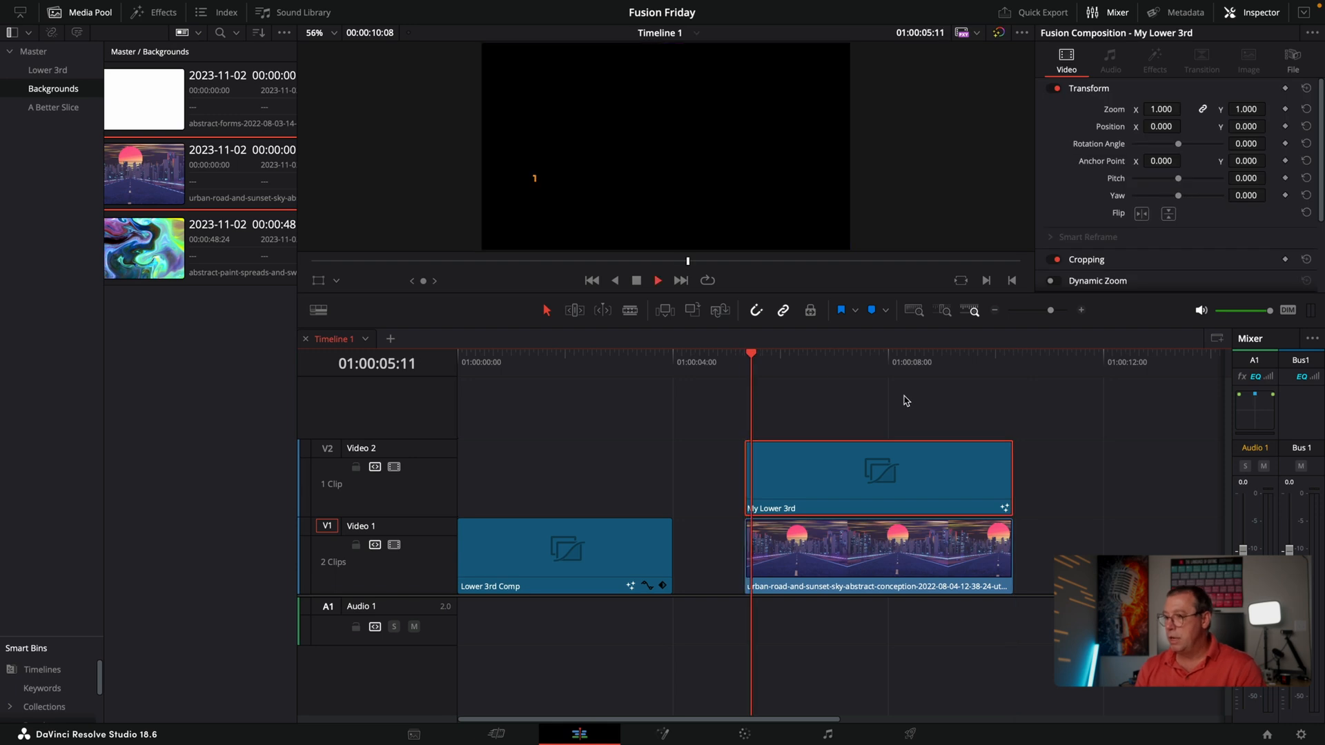
{"action": "left_click_drag", "start_coordinate": [749, 353], "coordinate": [778, 366]}
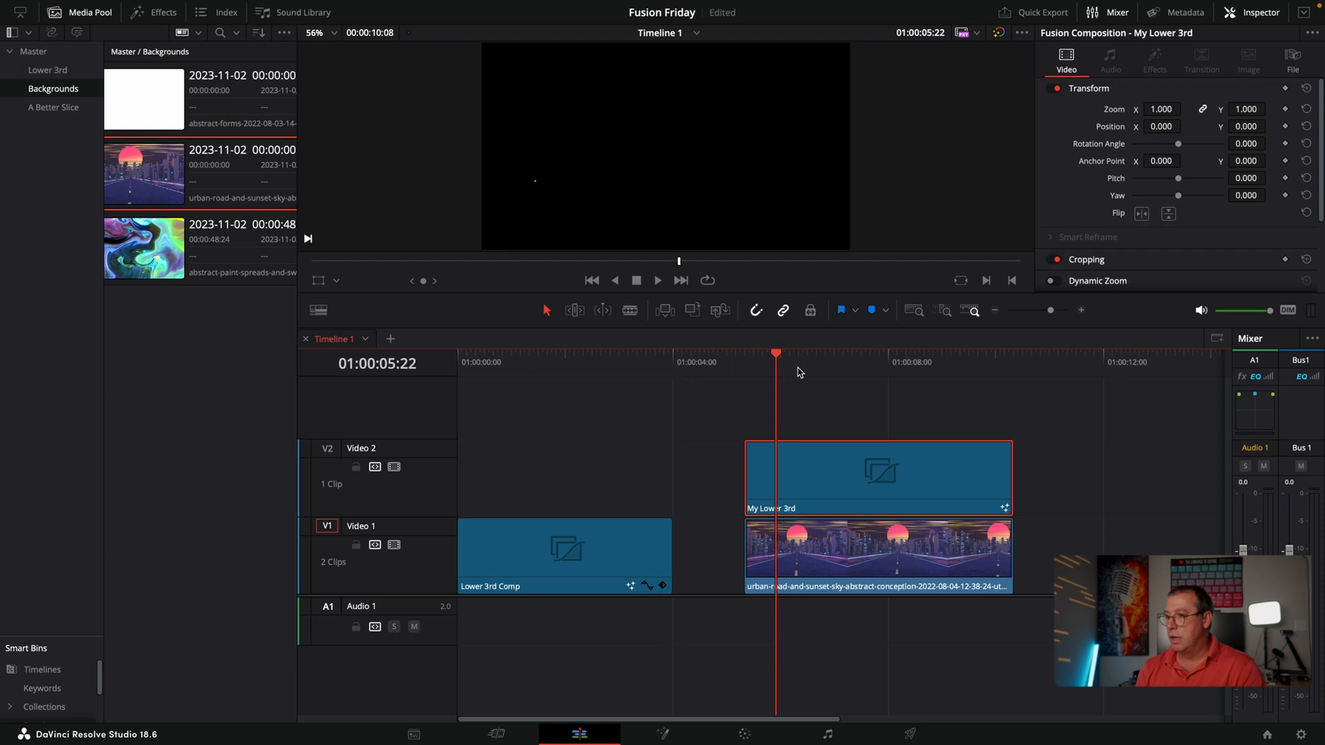
Set the Background1 node's alpha to 0 in the My Lower 3rd composition and play the title over the background footage.
{"action": "key", "text": "space"}
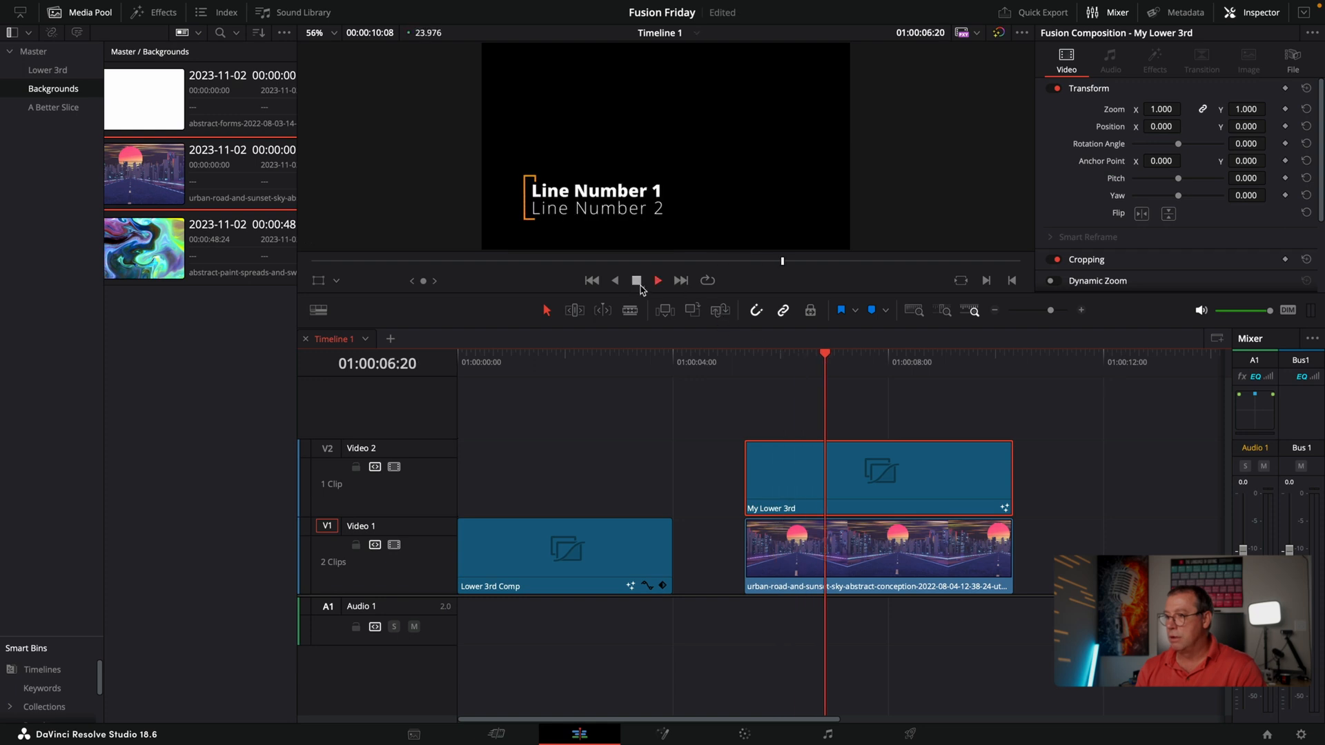
{"action": "left_click", "coordinate": [637, 281]}
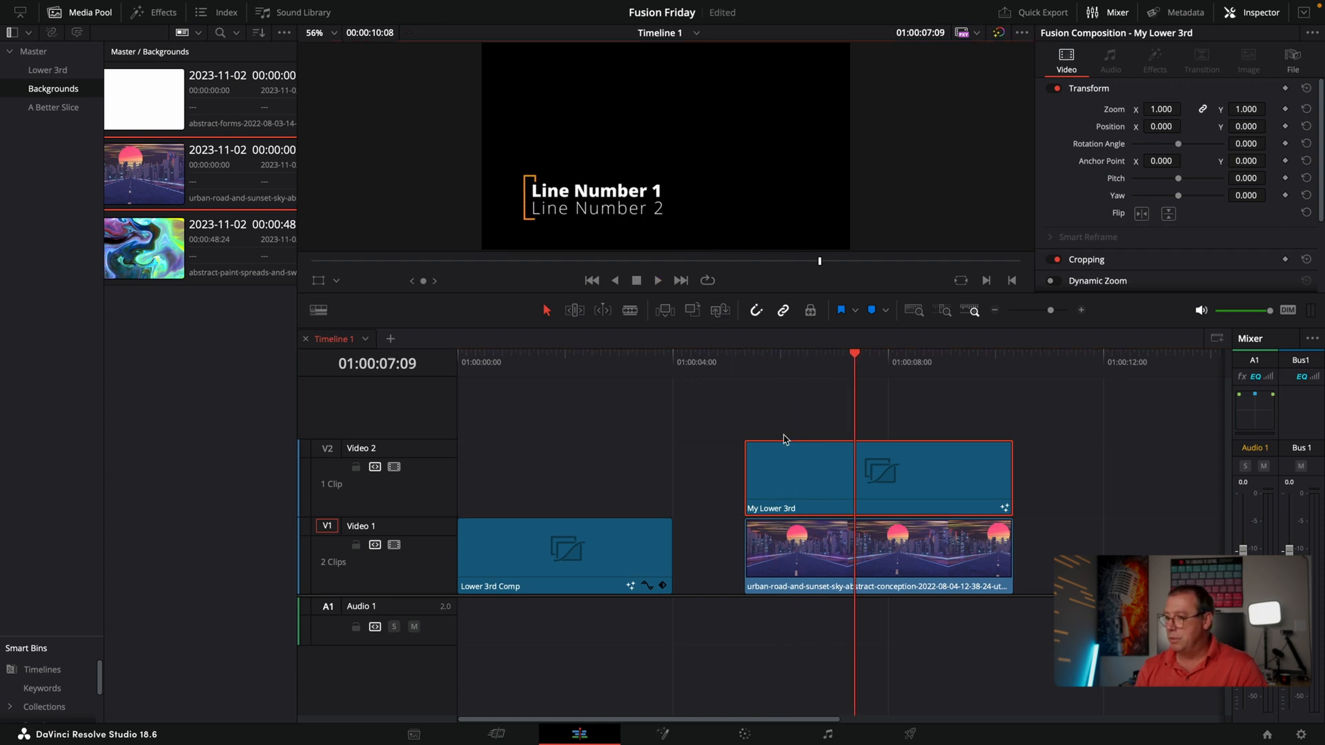
{"action": "left_click", "coordinate": [663, 734]}
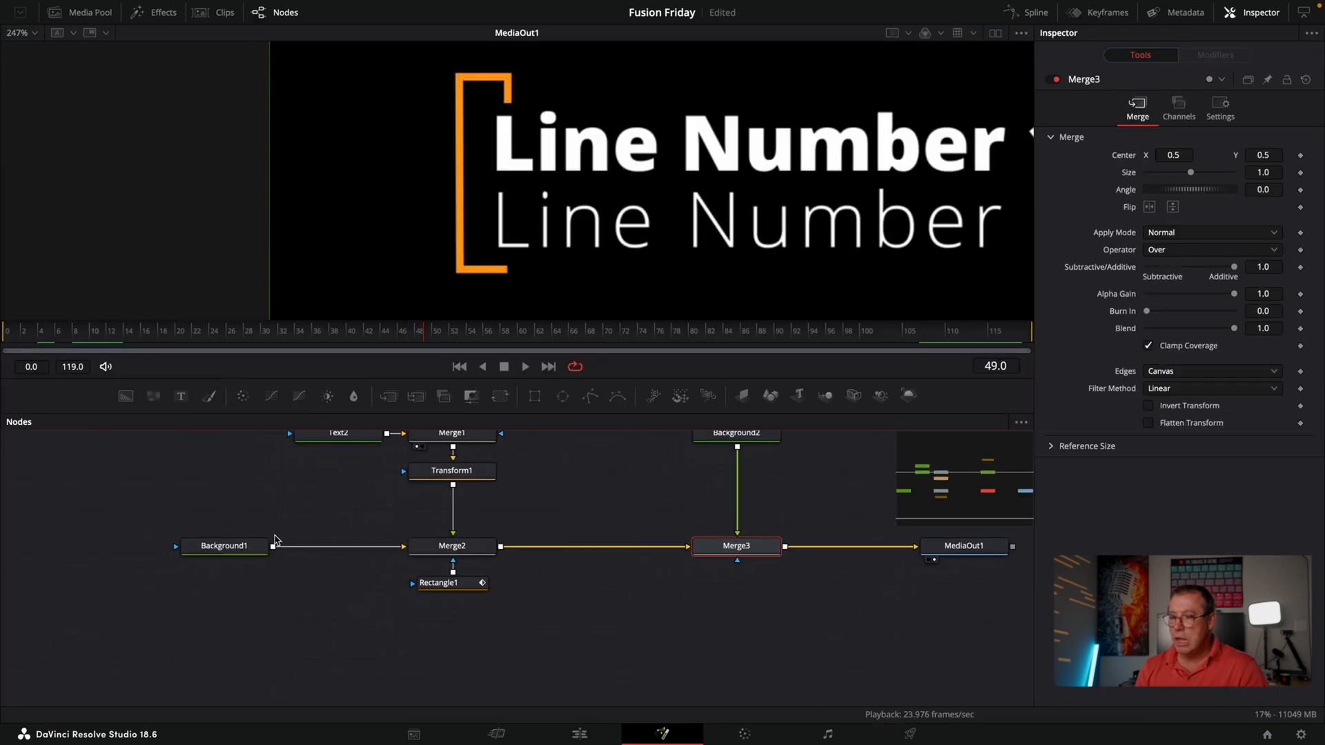
{"action": "left_click", "coordinate": [237, 549]}
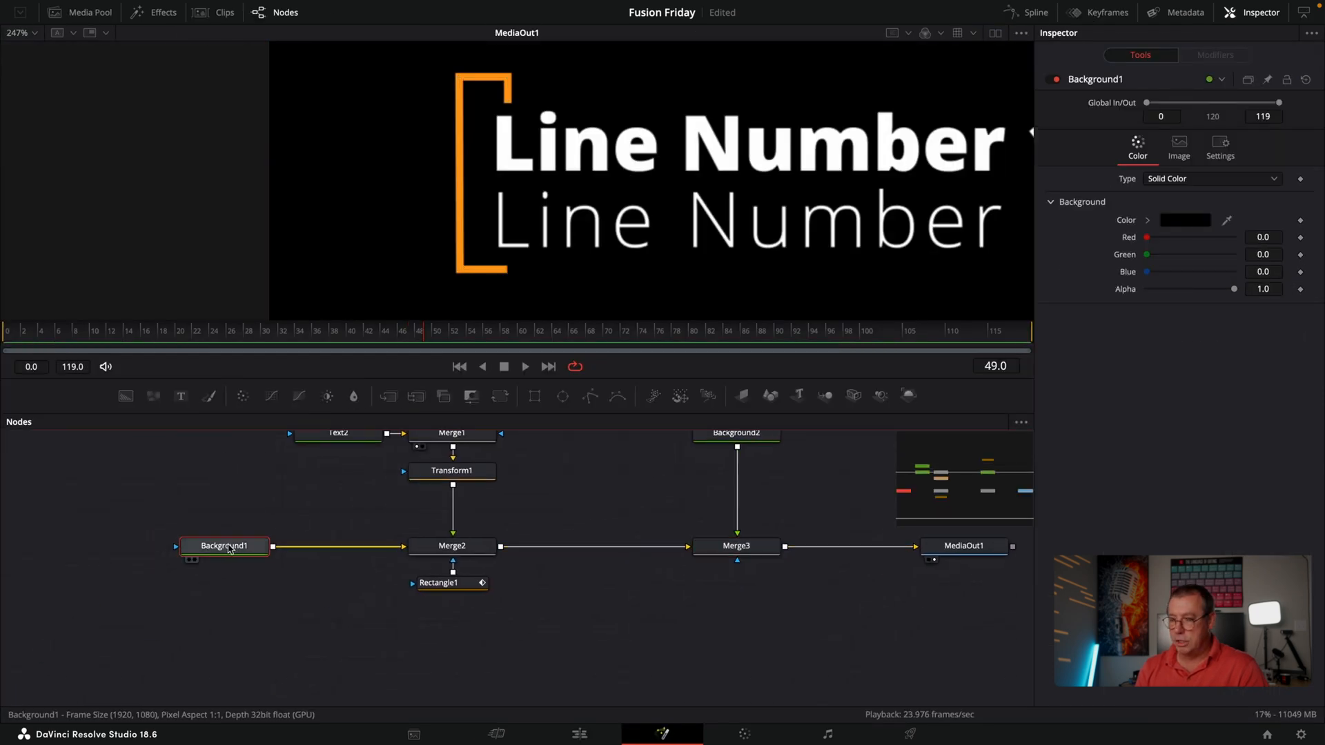
{"action": "left_click_drag", "start_coordinate": [1235, 290], "coordinate": [1147, 288]}
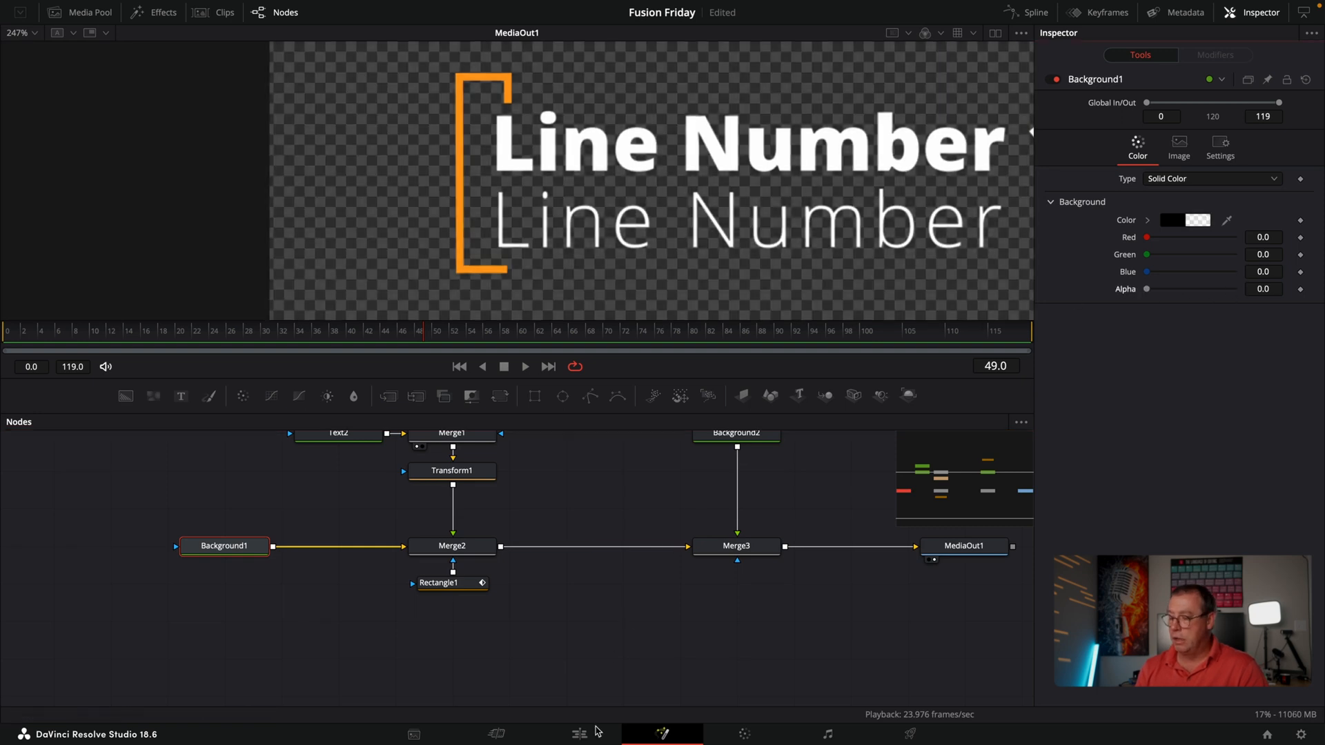
{"action": "left_click", "coordinate": [582, 737]}
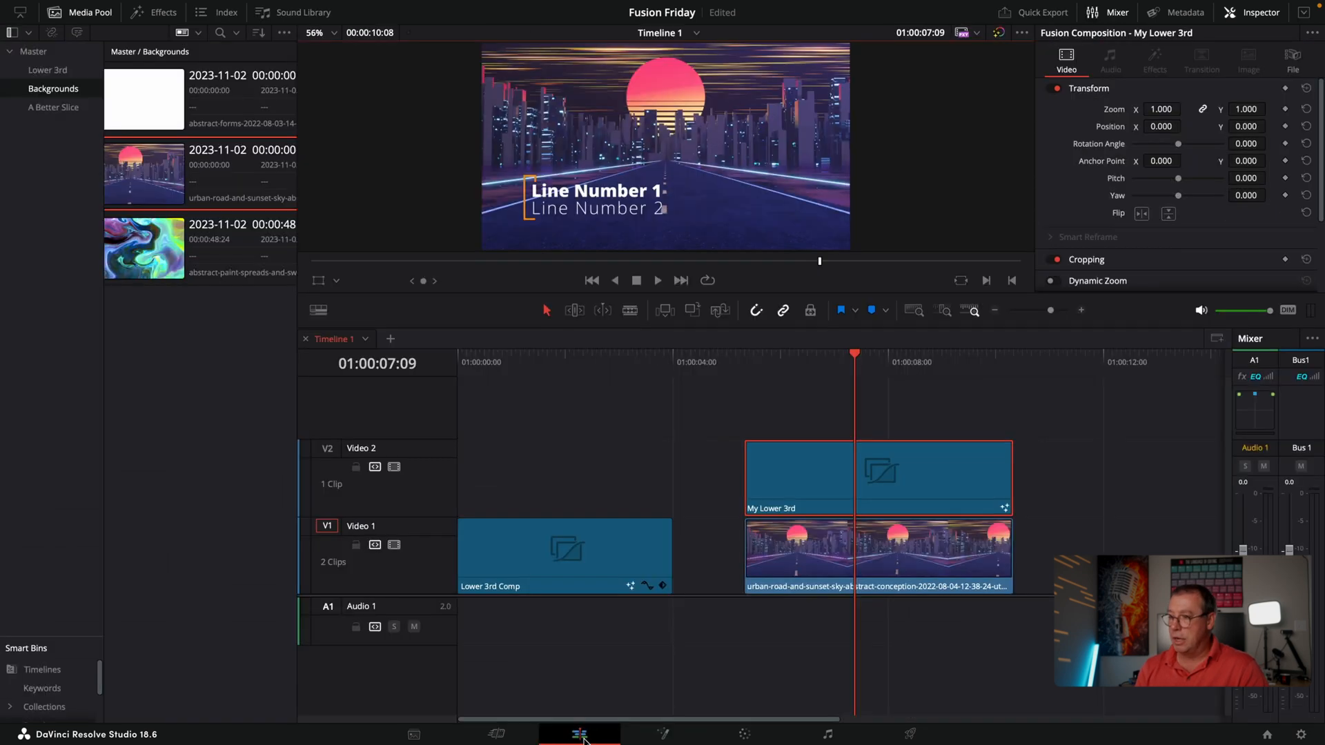
{"action": "left_click", "coordinate": [754, 368]}
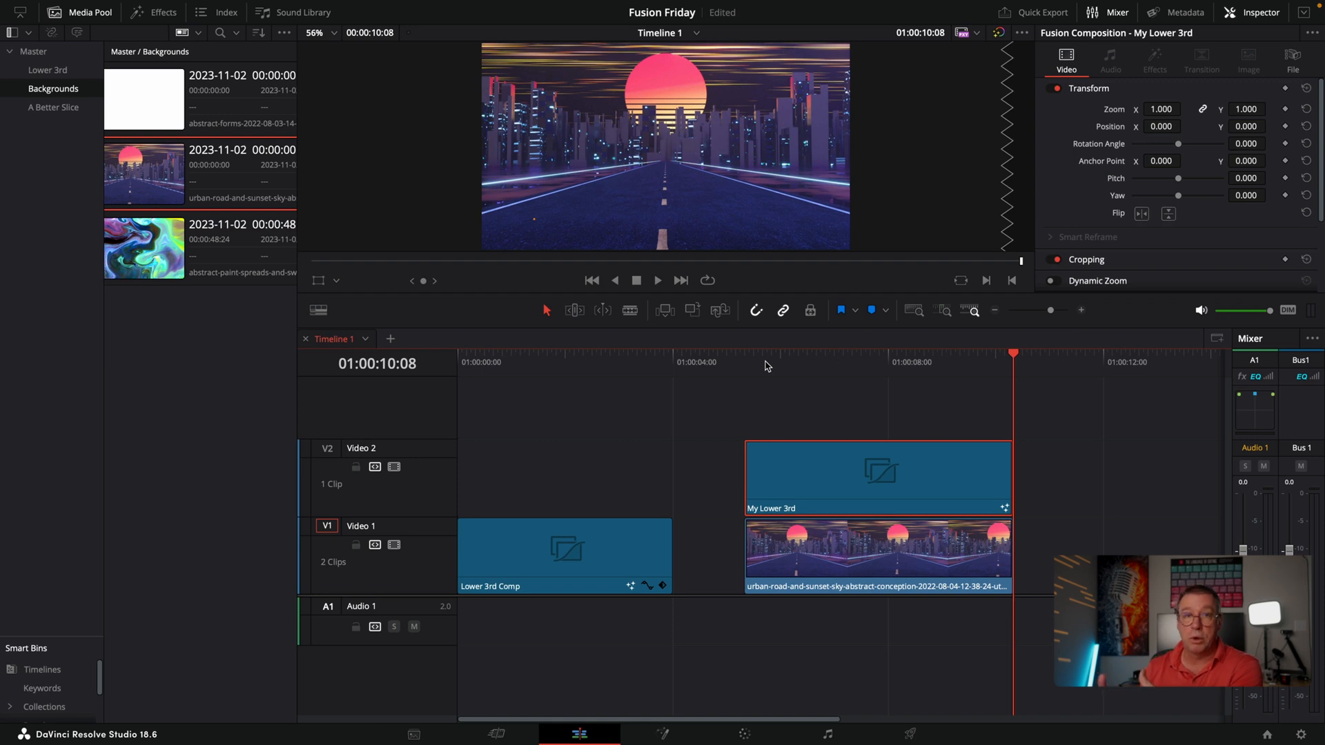
{"action": "left_click", "coordinate": [850, 361]}
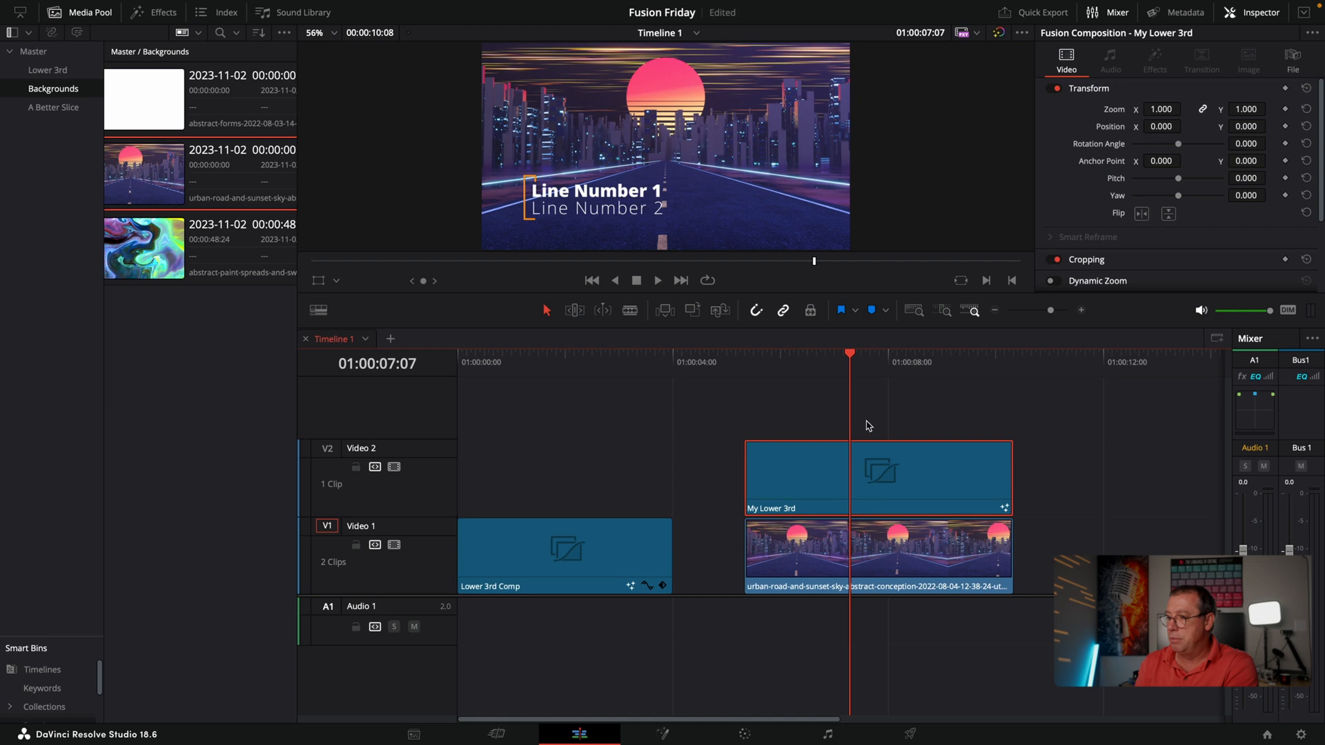
In the Fusion composition, move Polygon1, Background2 and Merge3 closer to Merge2 to make room ahead of MediaOut1.
{"action": "left_click", "coordinate": [666, 732]}
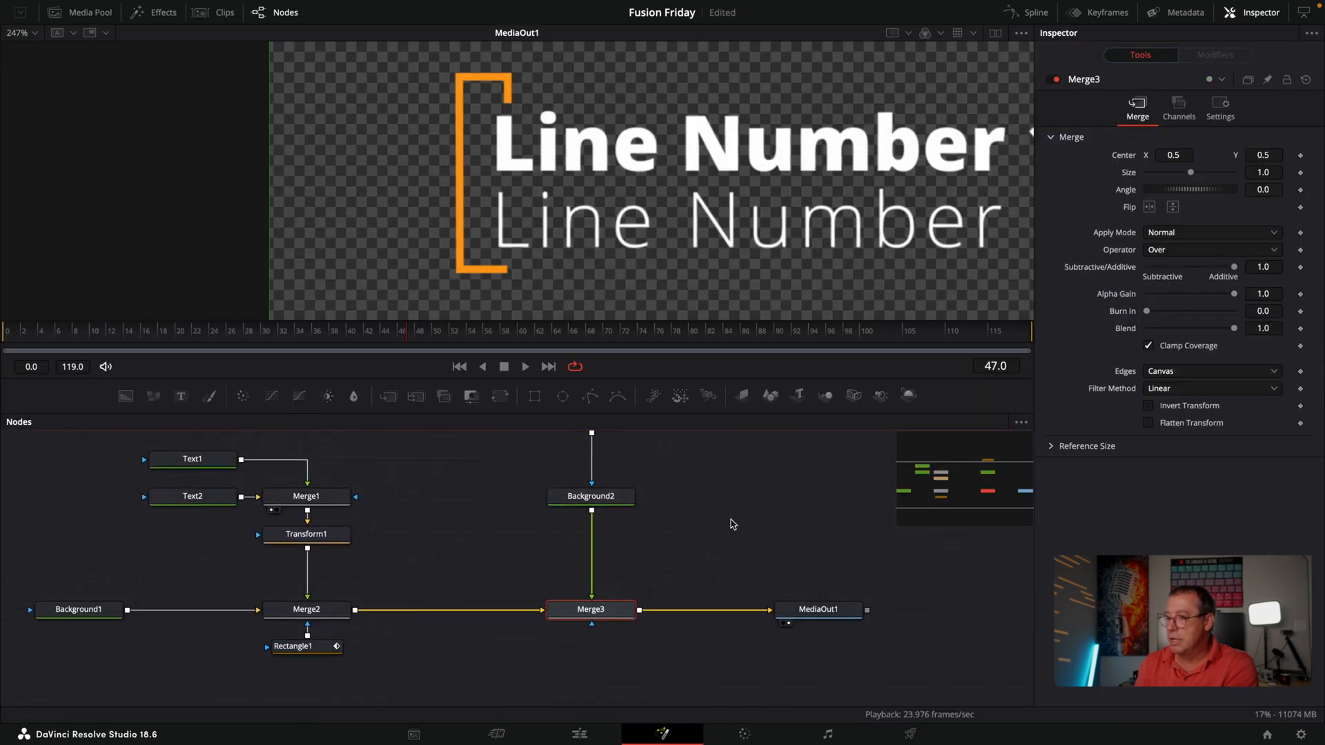
{"action": "scroll", "coordinate": [740, 520], "scroll_direction": "down", "scroll_amount": 2}
{"action": "scroll", "coordinate": [737, 516], "scroll_direction": "up", "scroll_amount": 4}
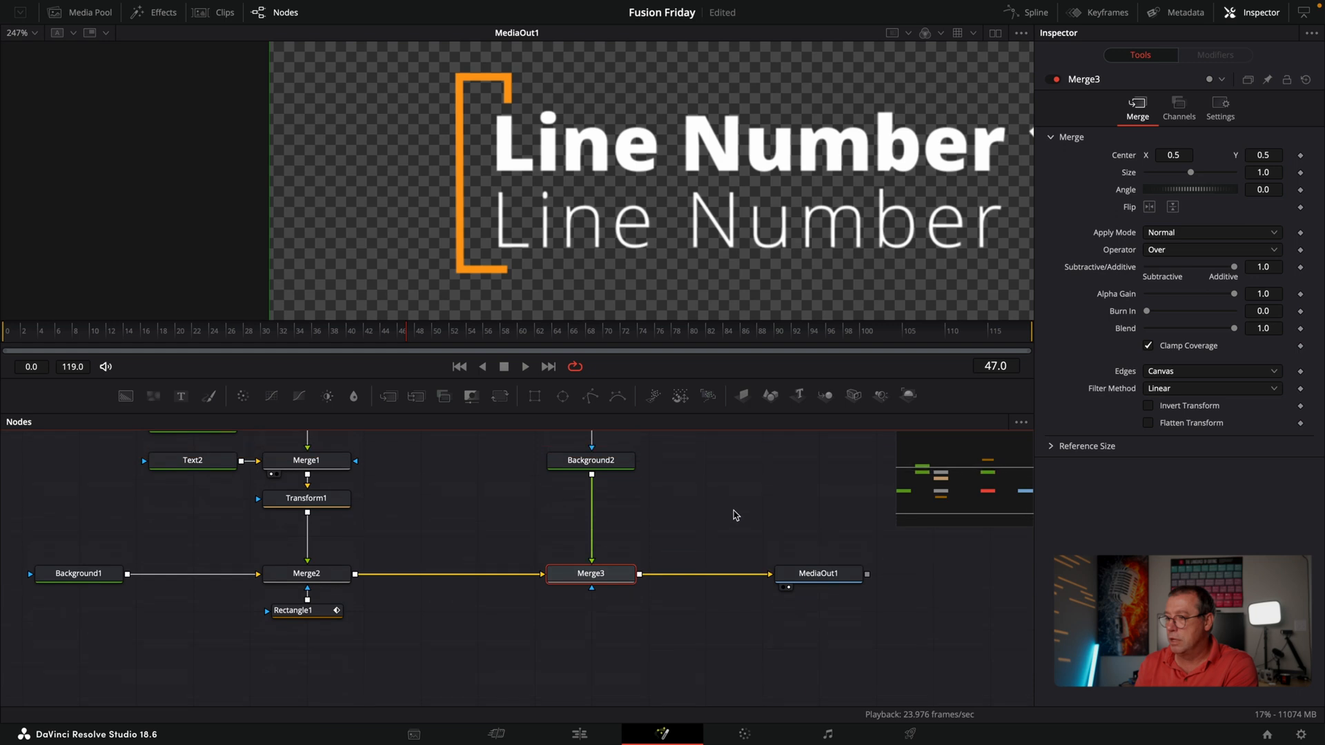
{"action": "left_click_drag", "start_coordinate": [505, 436], "coordinate": [646, 675]}
{"action": "left_click_drag", "start_coordinate": [567, 649], "coordinate": [453, 649]}
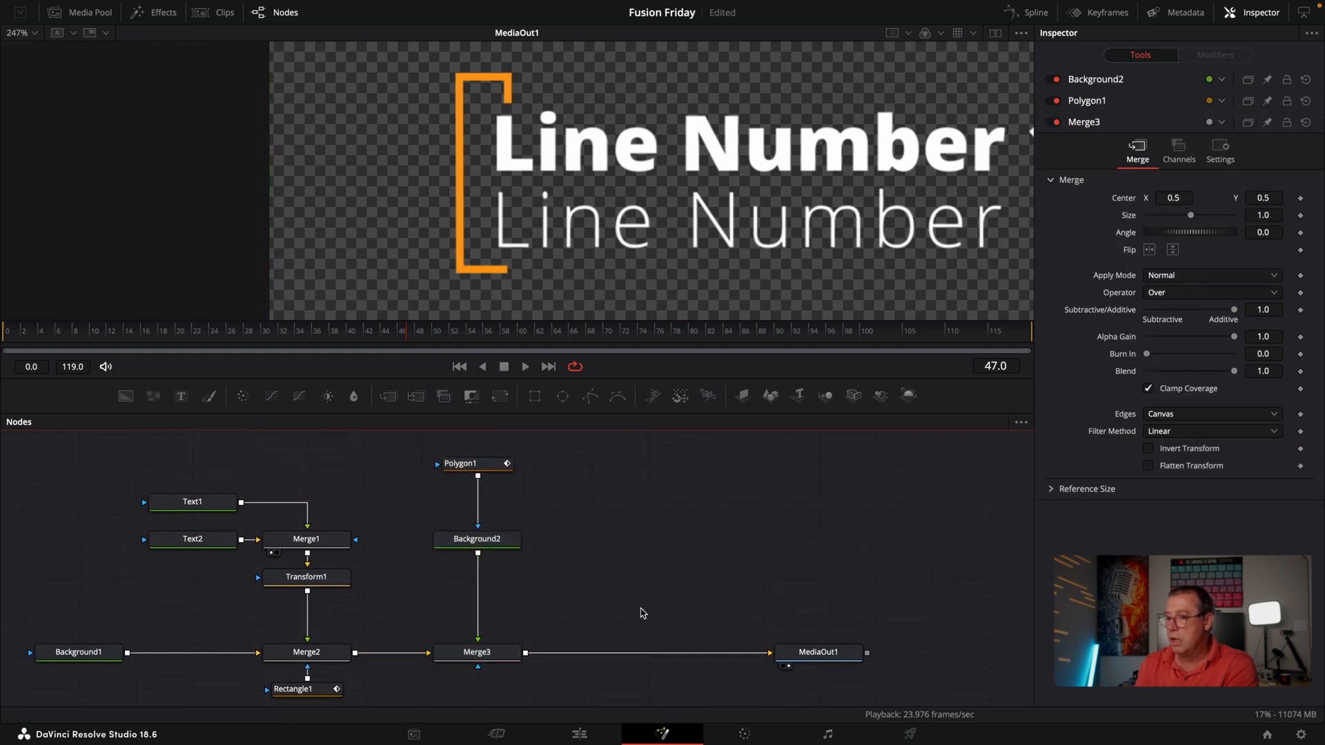
Add a Keyframe Stretcher node after Merge3 and space it between Merge3 and MediaOut1.
{"action": "left_click", "coordinate": [489, 664]}
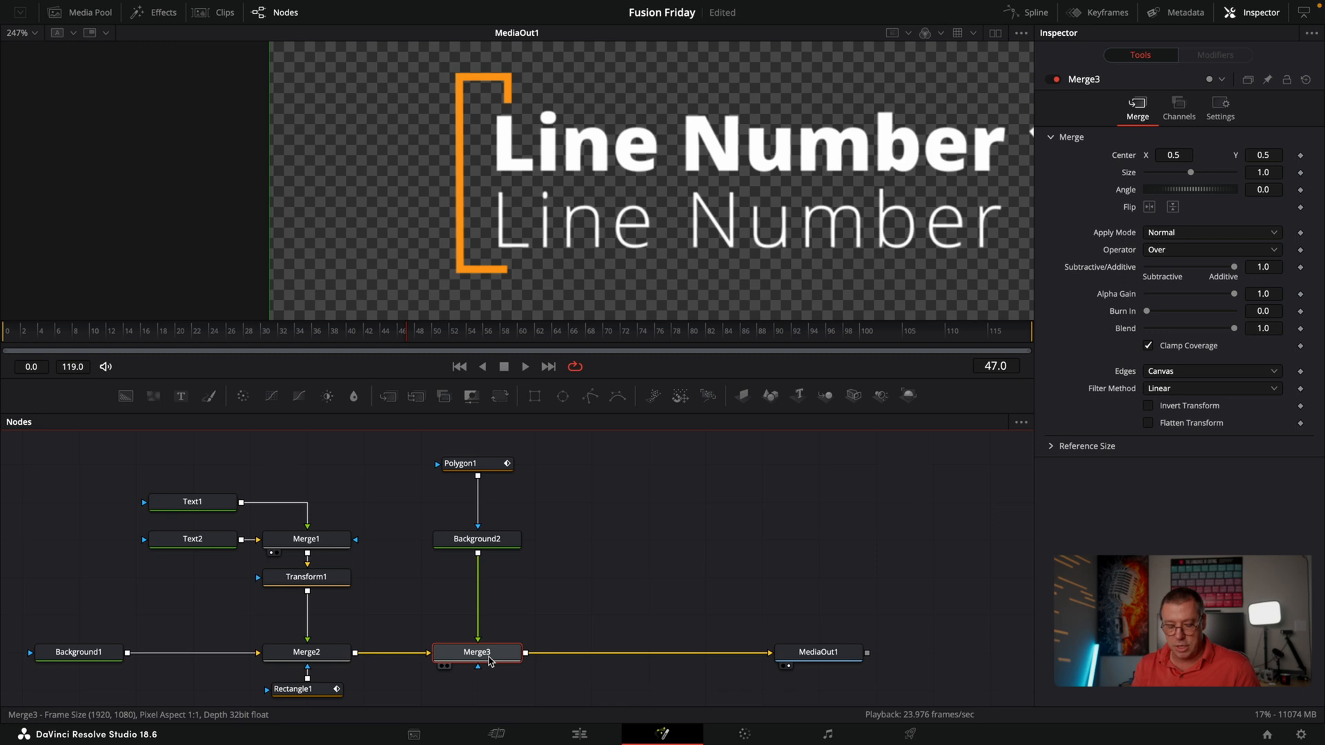
{"action": "key", "text": "shift+space"}
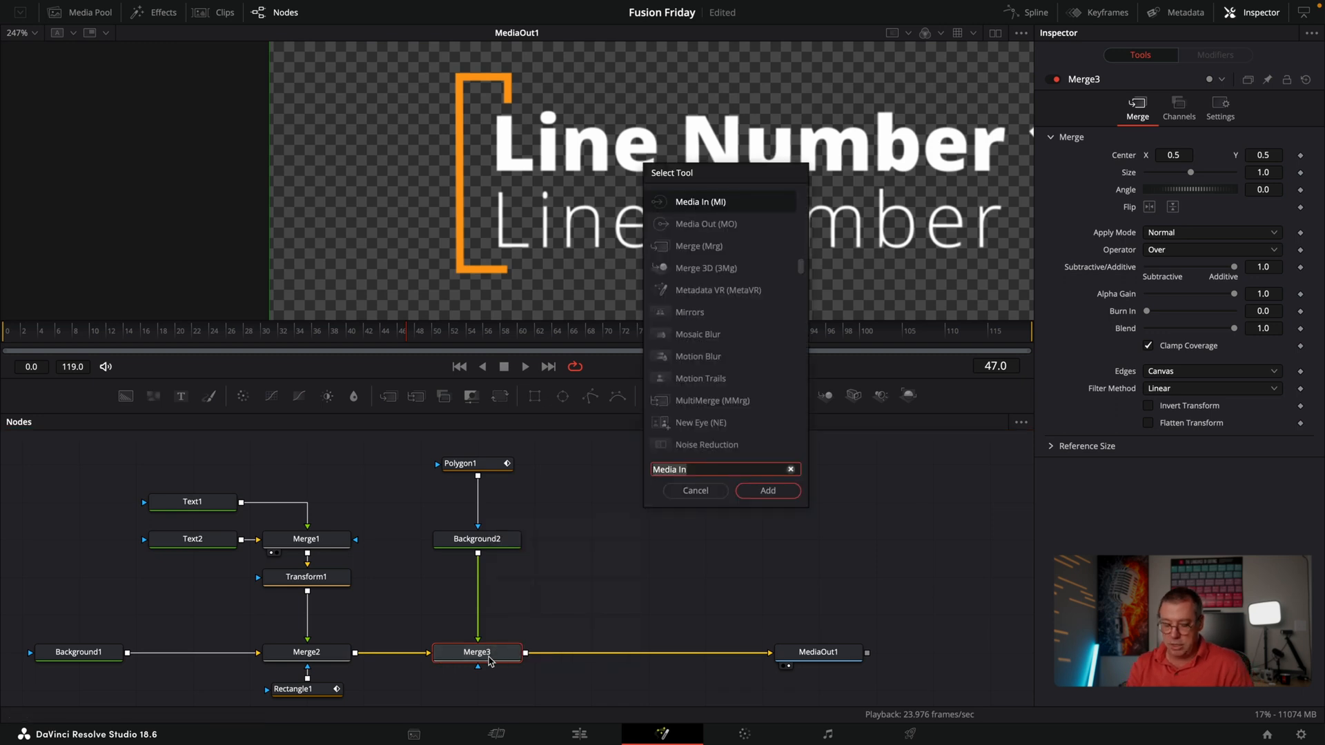
{"action": "type", "text": "key"}
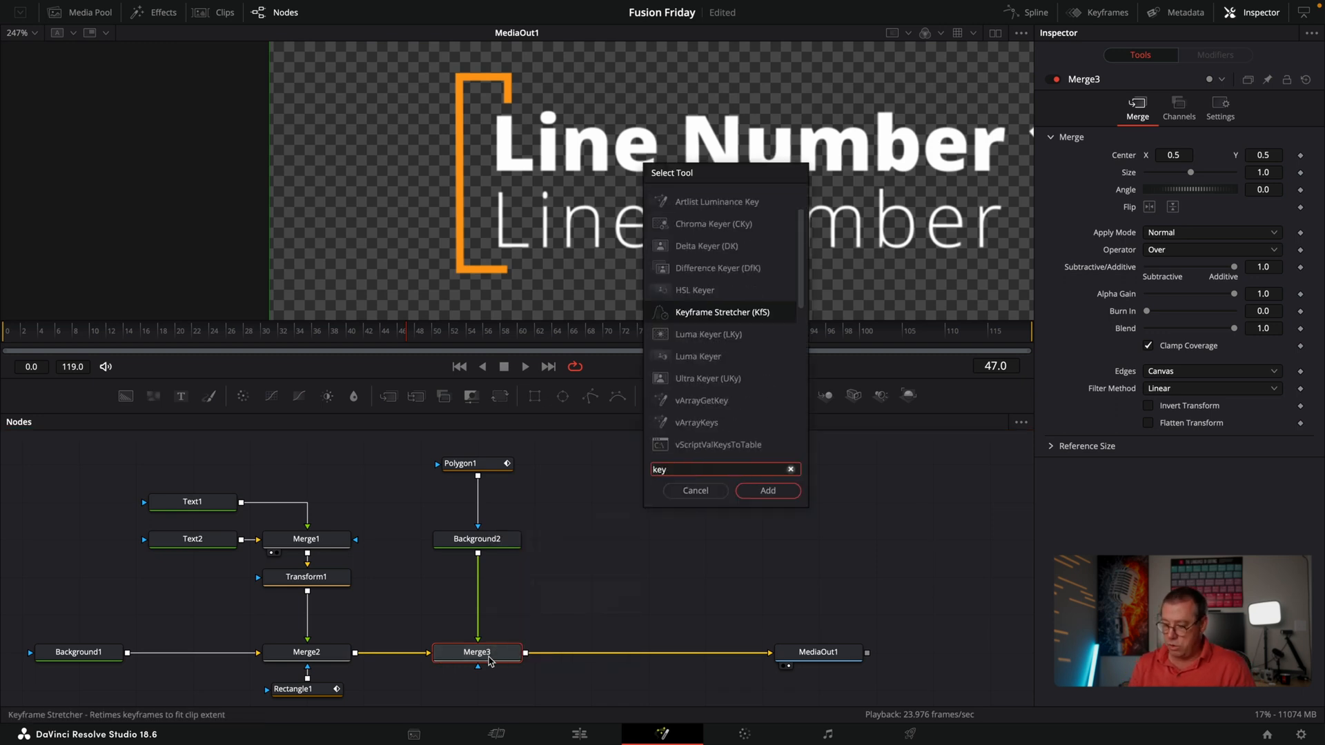
{"action": "key", "text": "Return"}
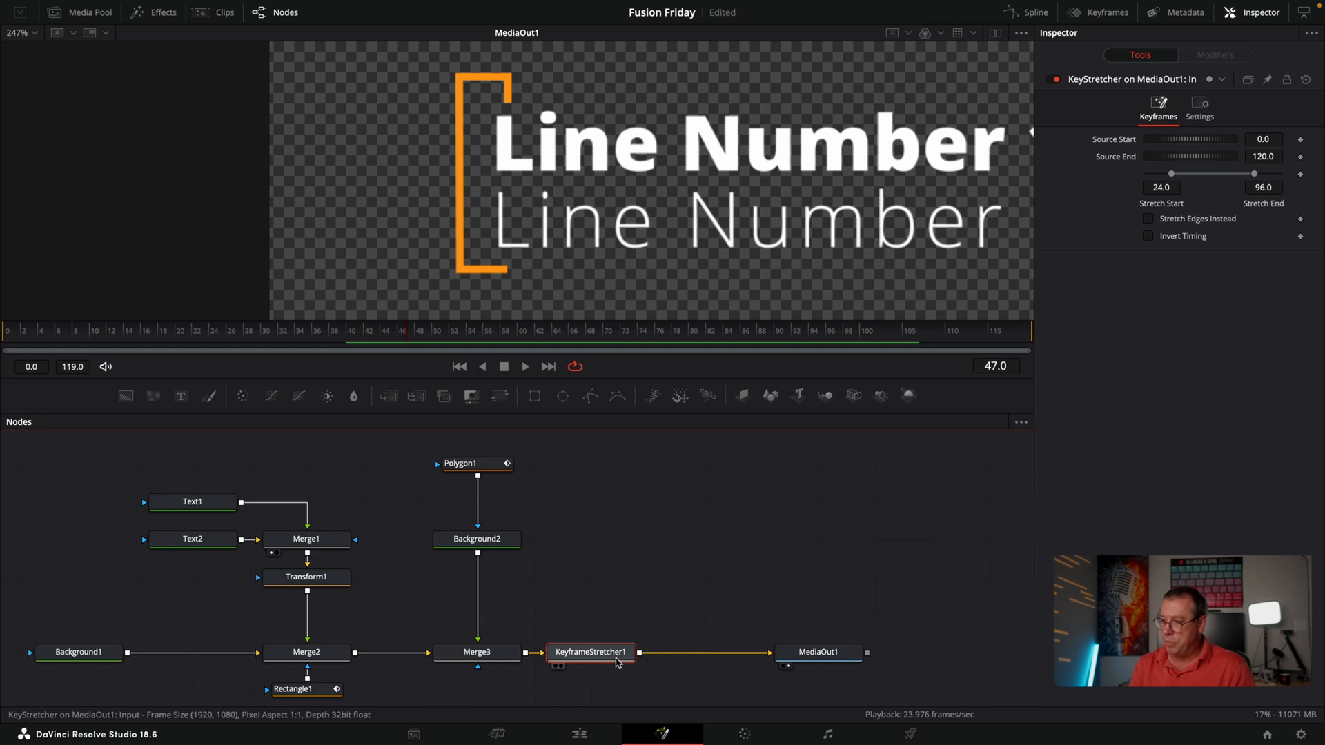
{"action": "left_click_drag", "start_coordinate": [636, 663], "coordinate": [693, 663]}
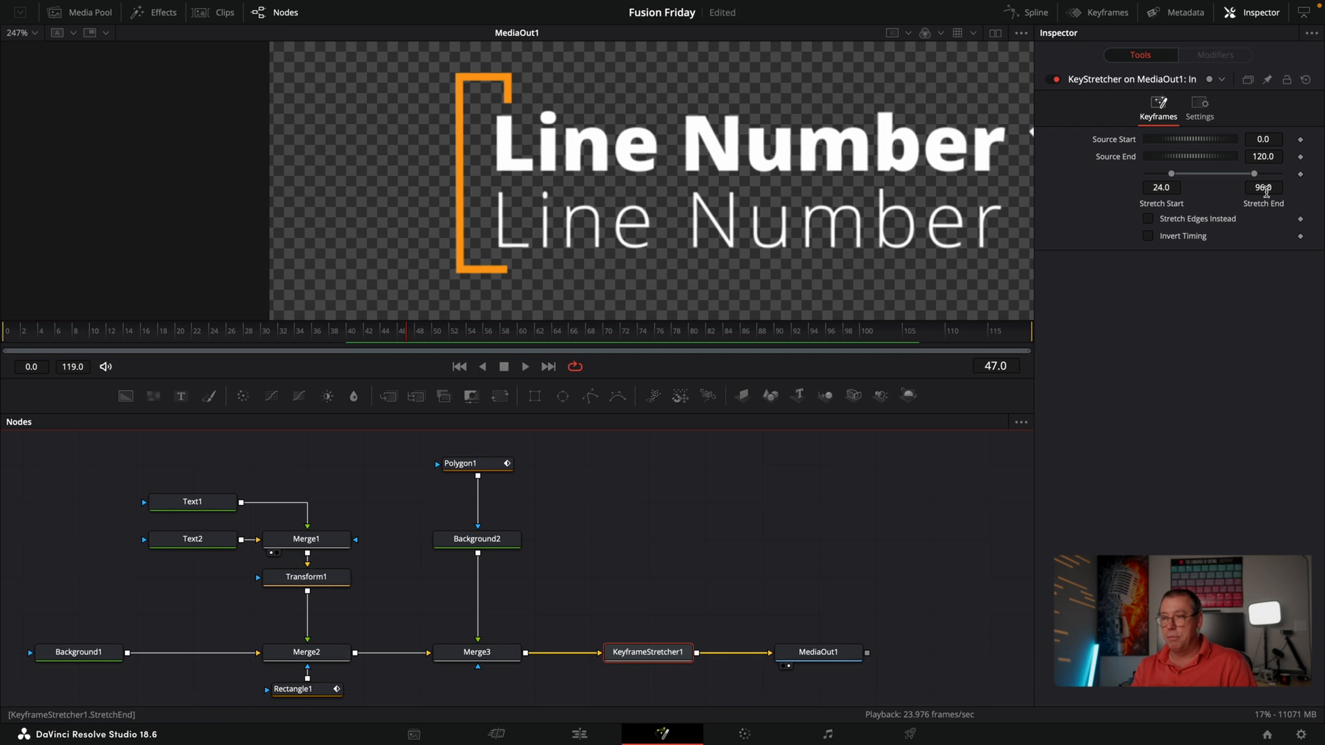
Set the Keyframe Stretcher's Stretch Start to 36 and Stretch End to 107.
{"action": "double_click", "coordinate": [1158, 188]}
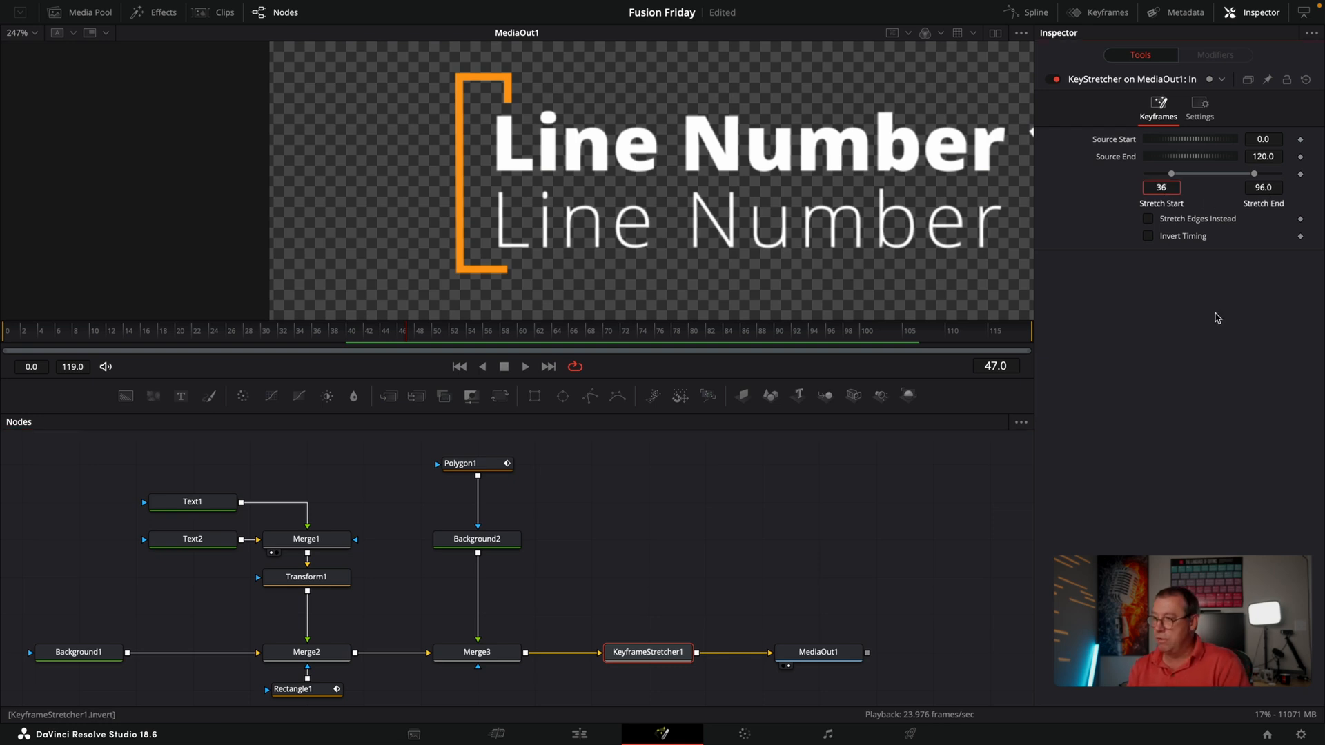
{"action": "key", "text": "Tab"}
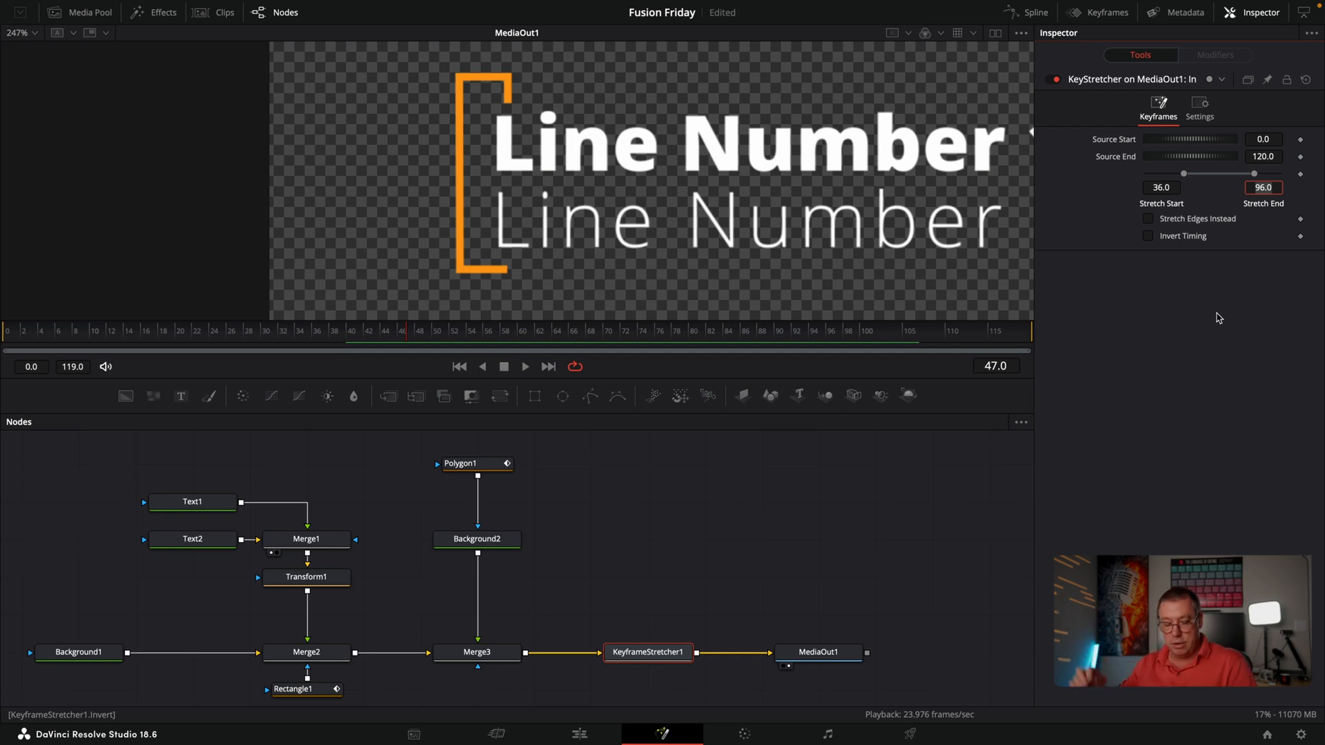
{"action": "type", "text": "107"}
{"action": "key", "text": "Tab"}
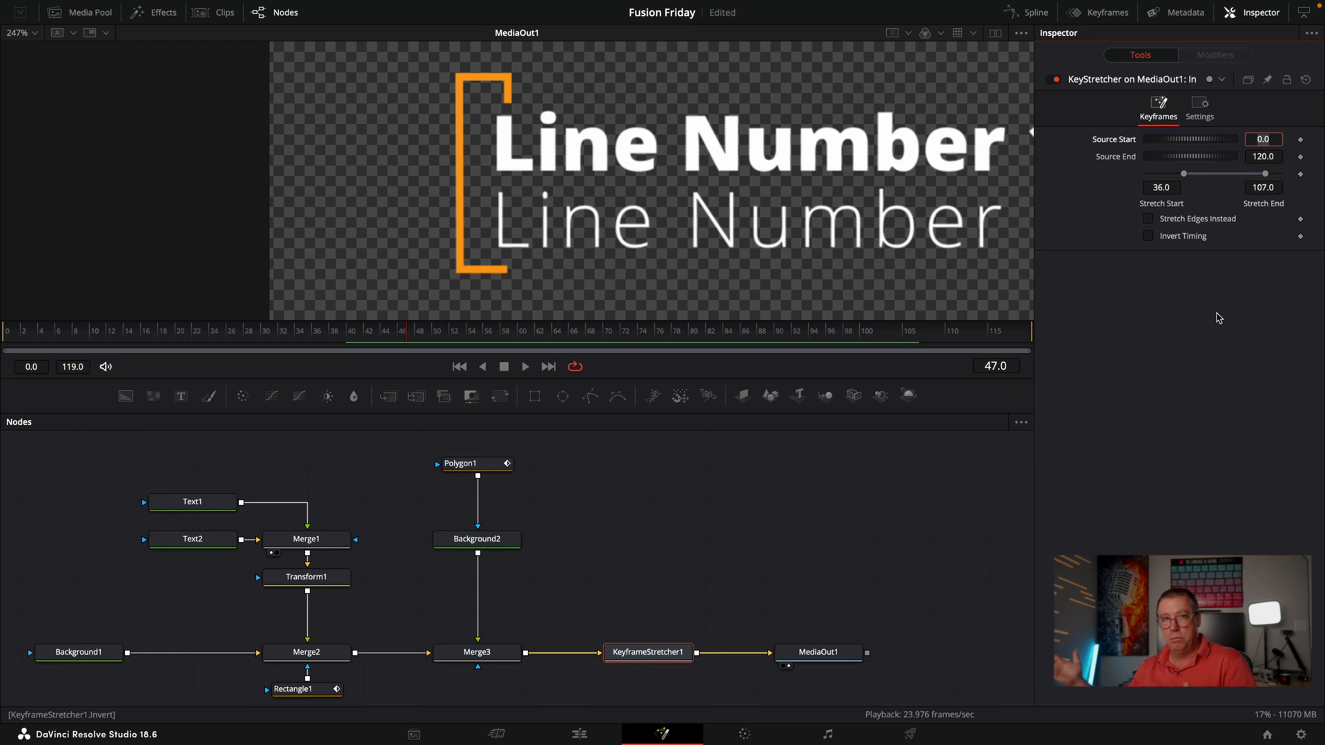
{"action": "left_click", "coordinate": [888, 535]}
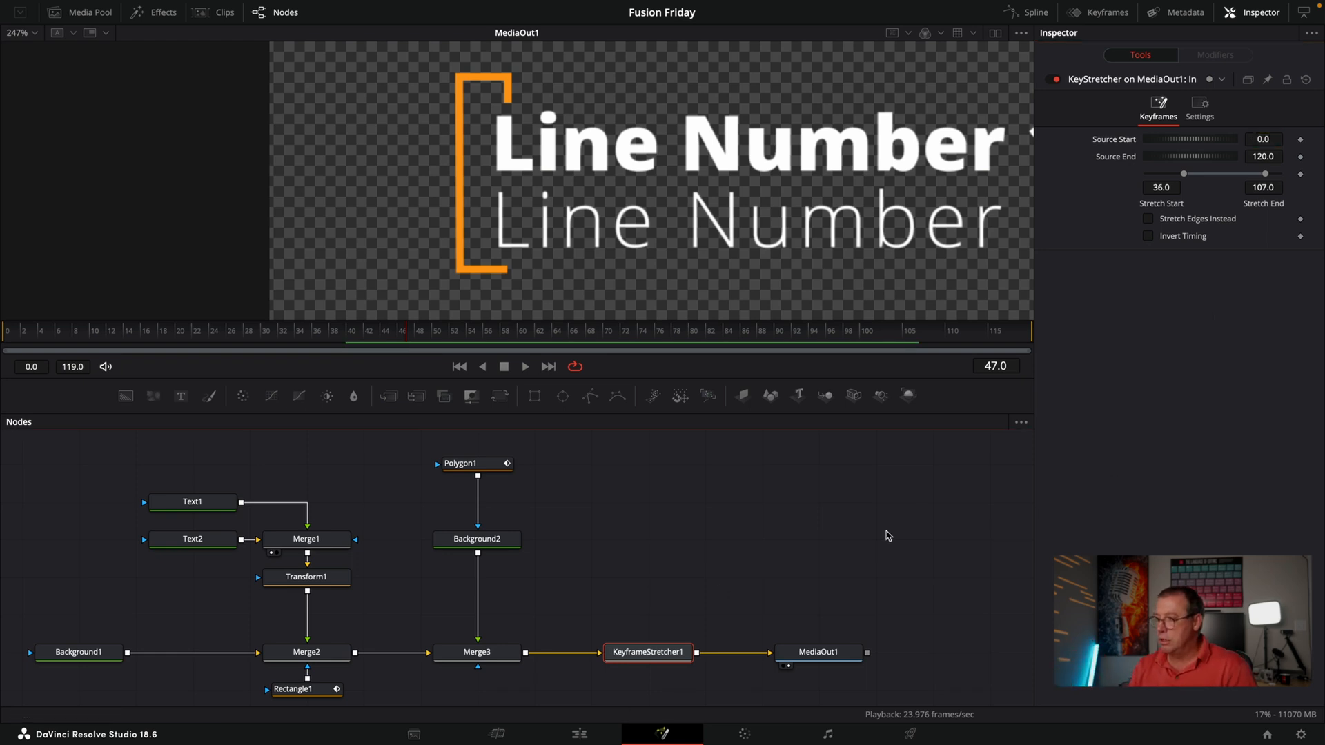
Return to the edit timeline and play the lower third over the background from the start of the clip.
{"action": "left_click", "coordinate": [579, 734]}
{"action": "left_click", "coordinate": [750, 361]}
{"action": "key", "text": "space"}
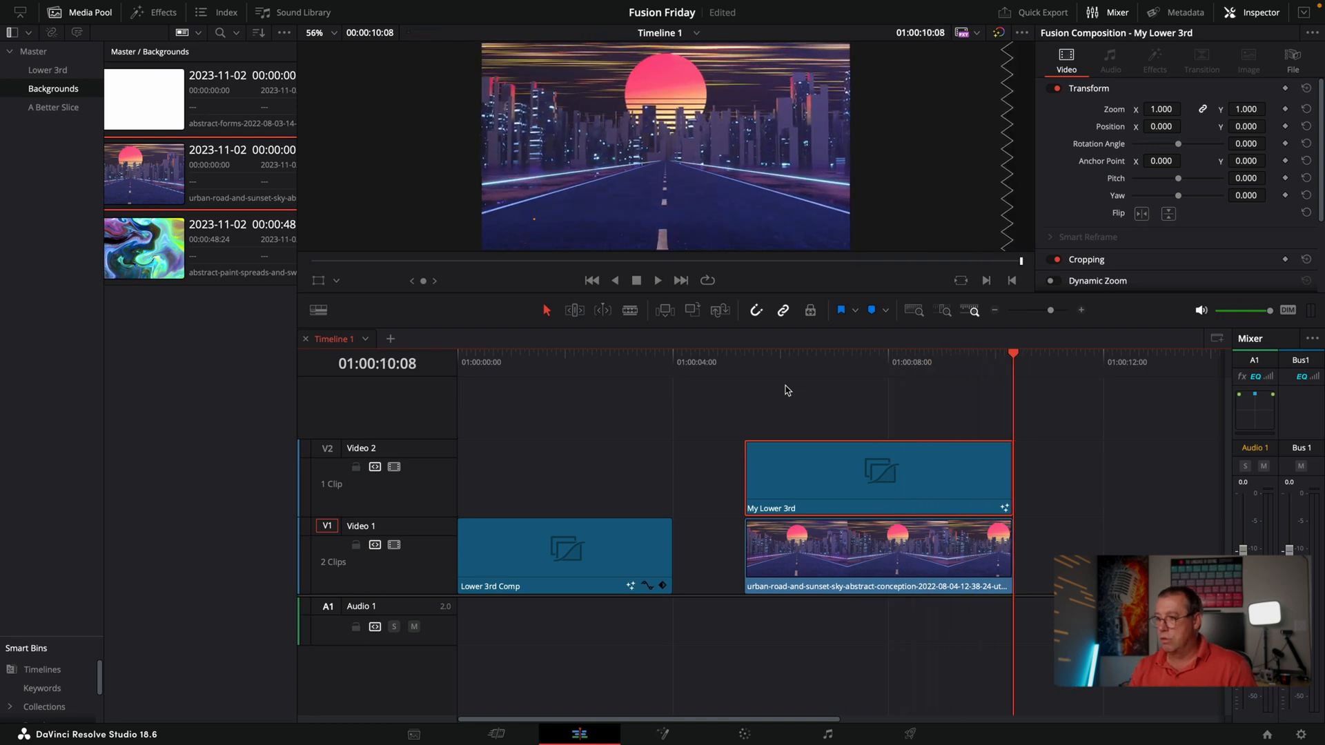
{"action": "left_click", "coordinate": [871, 406]}
Extend the My Lower 3rd clip on Video 2 and set its duration to 7 seconds.
{"action": "left_click", "coordinate": [869, 488]}
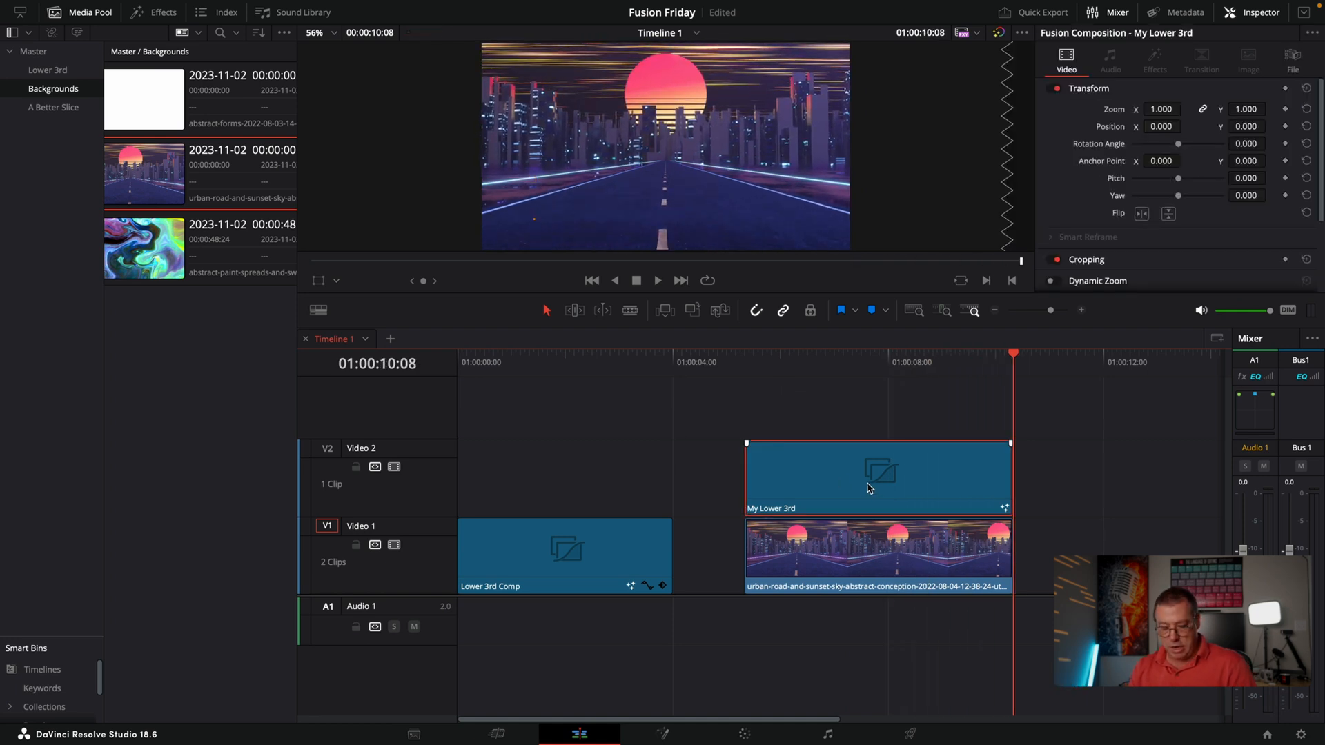
{"action": "left_click_drag", "start_coordinate": [1010, 474], "coordinate": [1162, 488]}
{"action": "left_click", "coordinate": [1045, 479]}
{"action": "key", "text": "ctrl+d"}
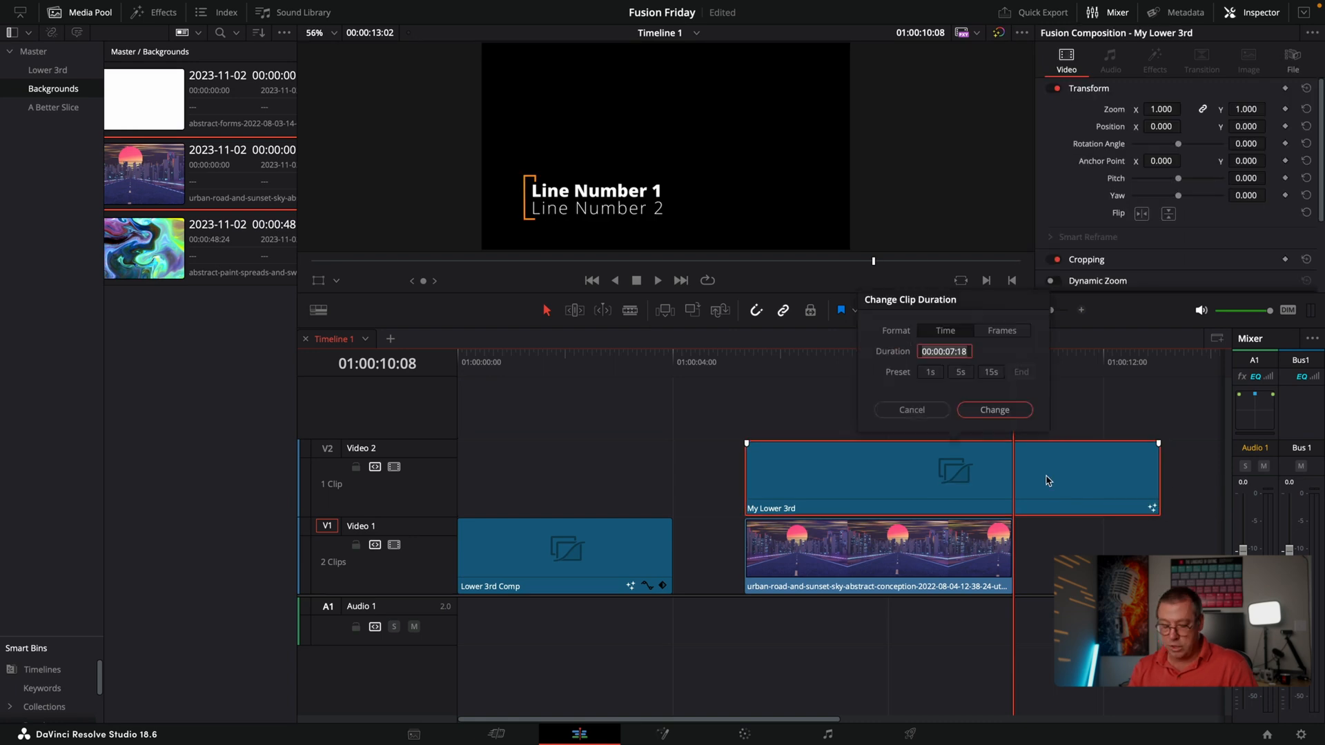
{"action": "type", "text": "7000"}
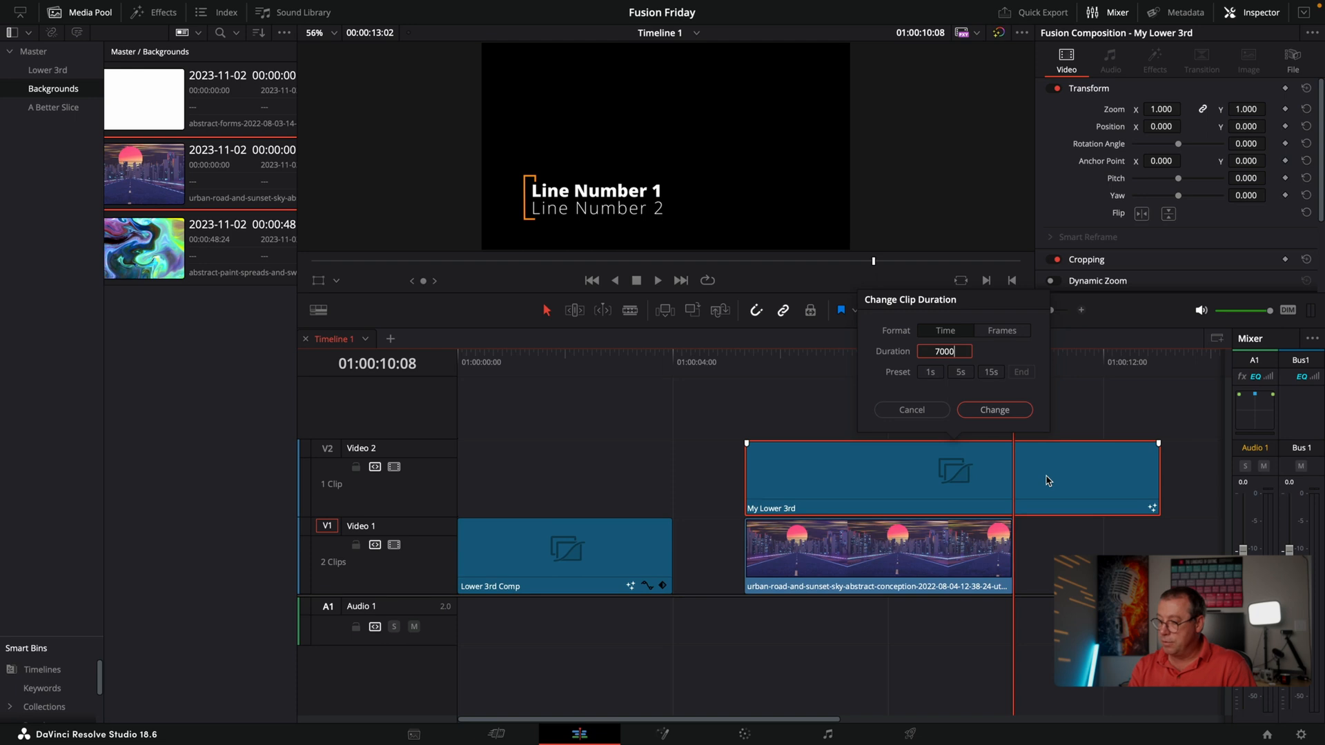
{"action": "key", "text": "Return"}
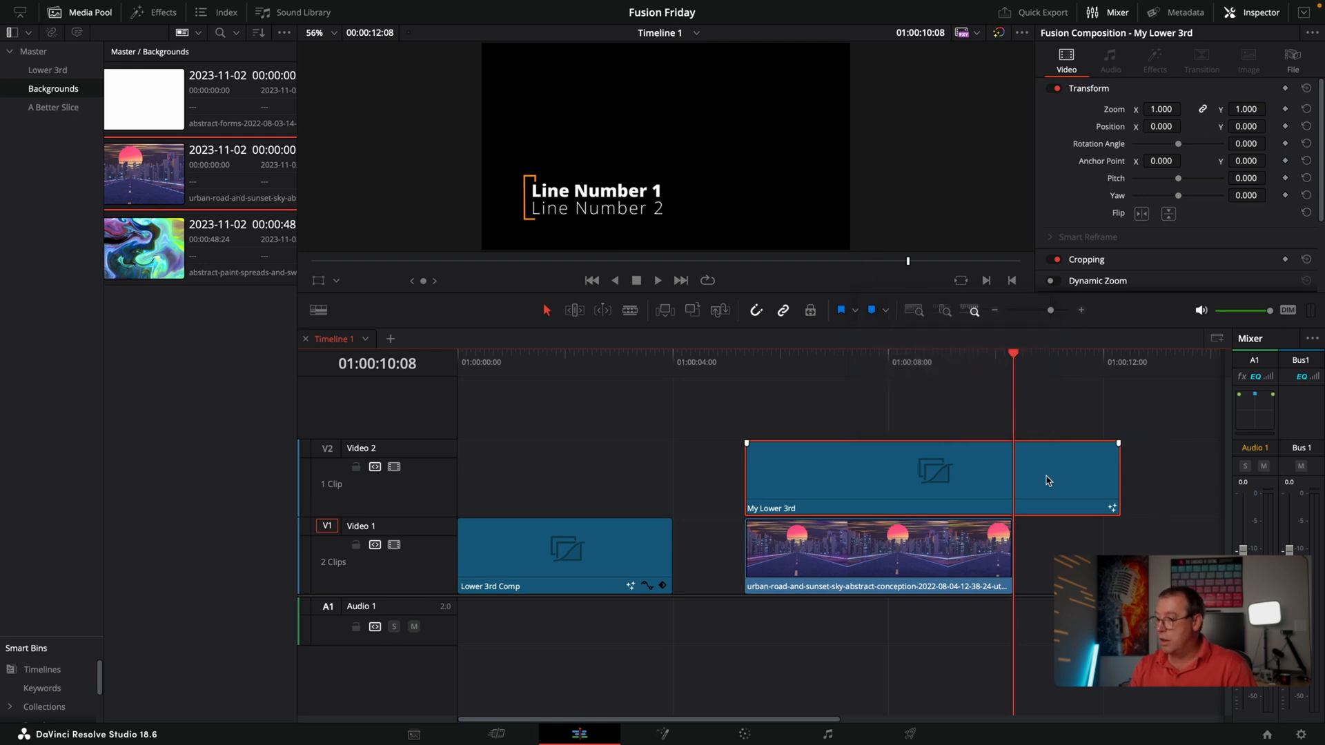
Play the lengthened lower third from just before its start to check the timing of its animation.
{"action": "left_click", "coordinate": [832, 361]}
{"action": "left_click_drag", "start_coordinate": [832, 360], "coordinate": [715, 352]}
{"action": "key", "text": "space"}
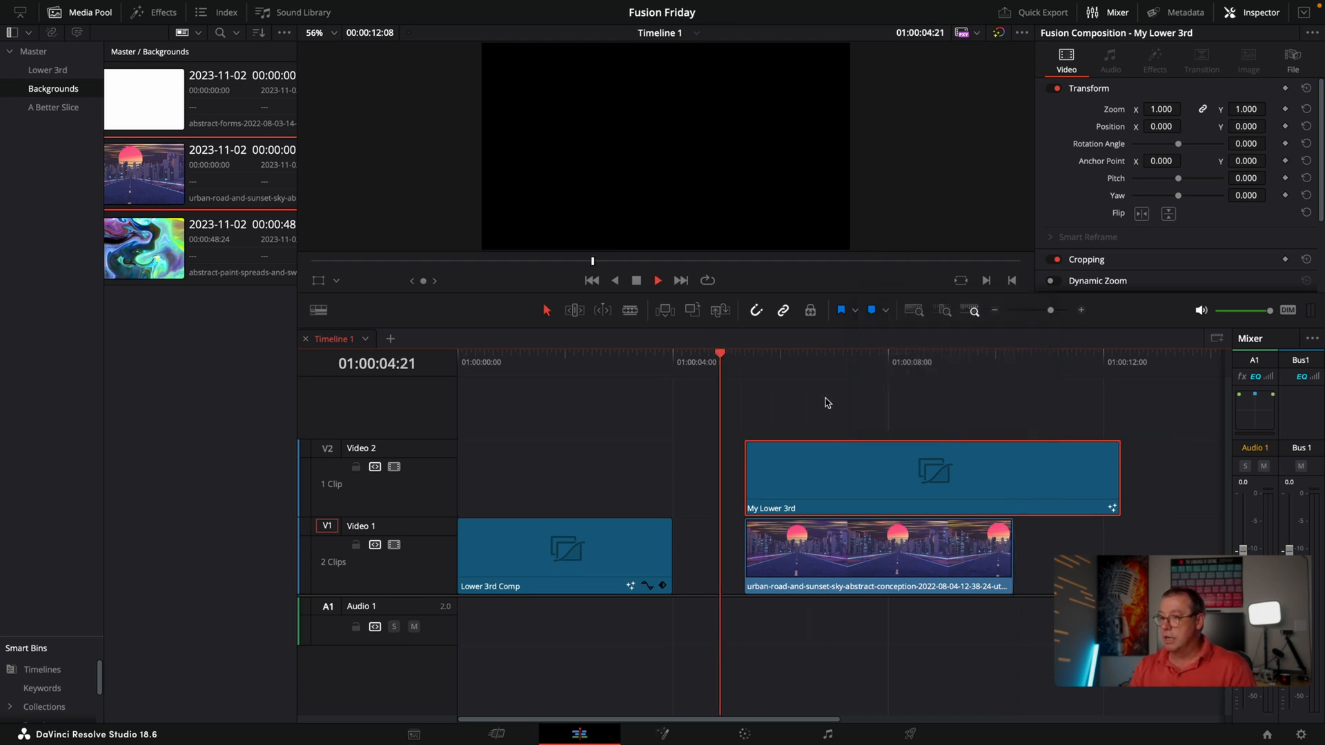